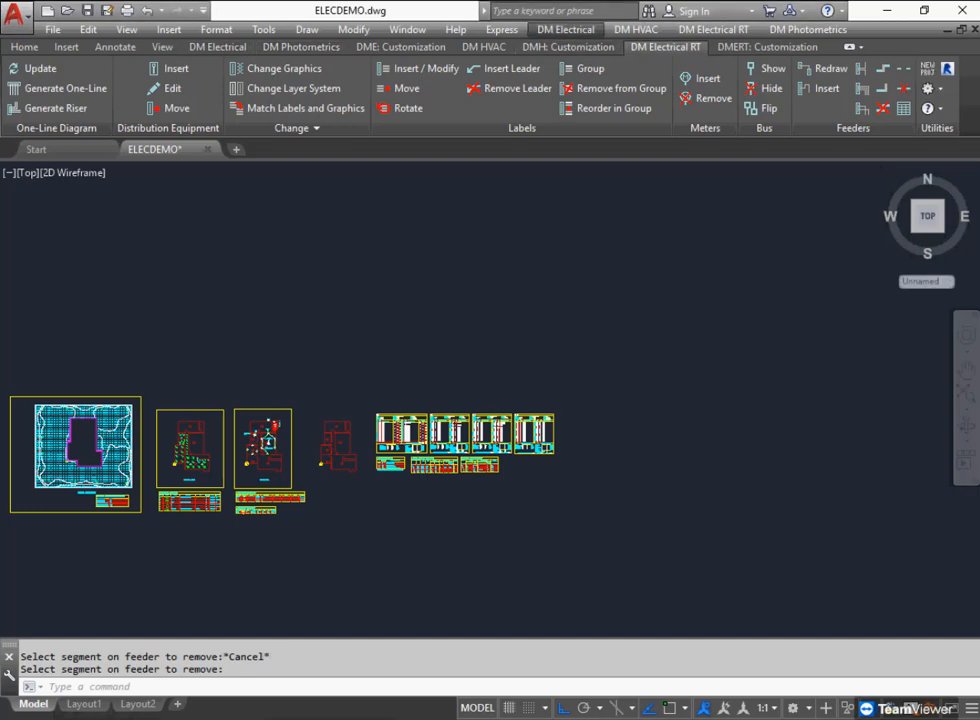
- Open the project's wire sizing list and review its wire sizes and conduit size settings
click(566, 29)
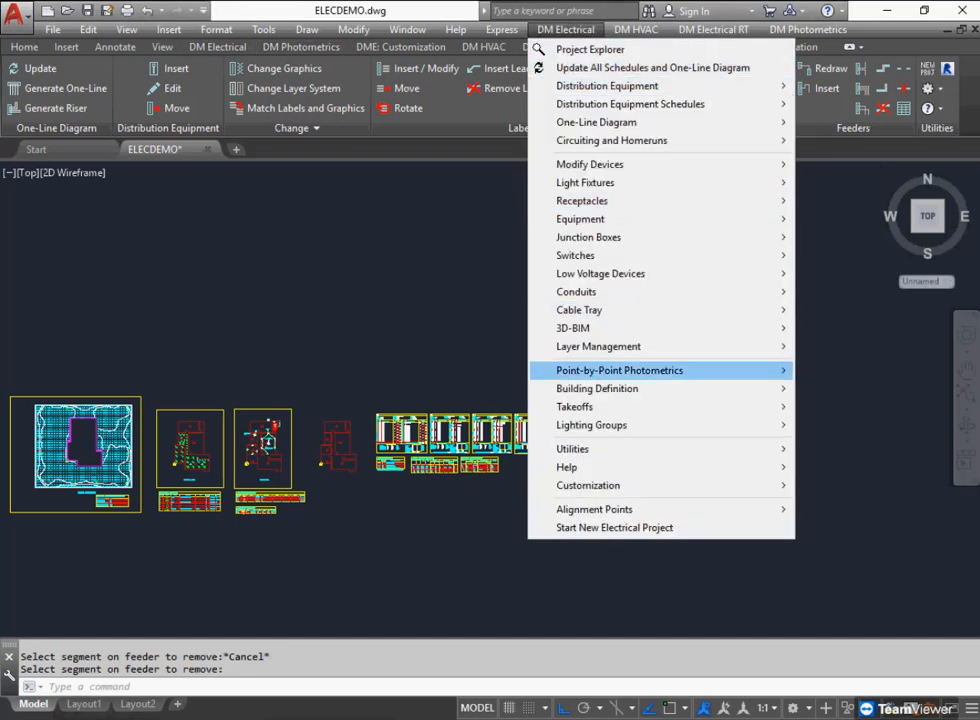
mouse_move(620, 370)
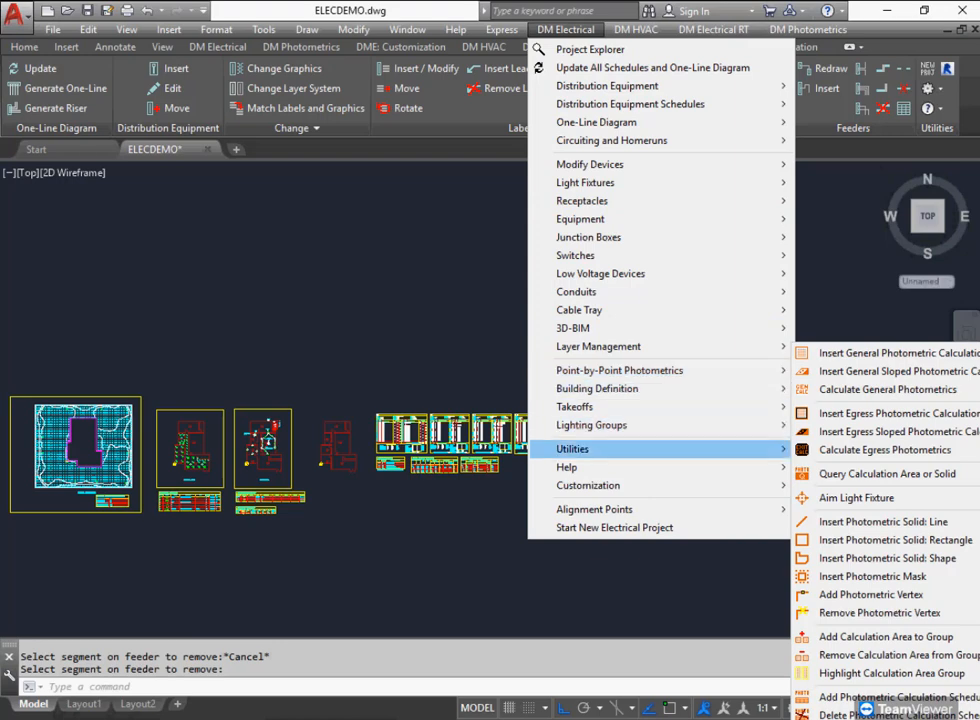
mouse_move(588, 485)
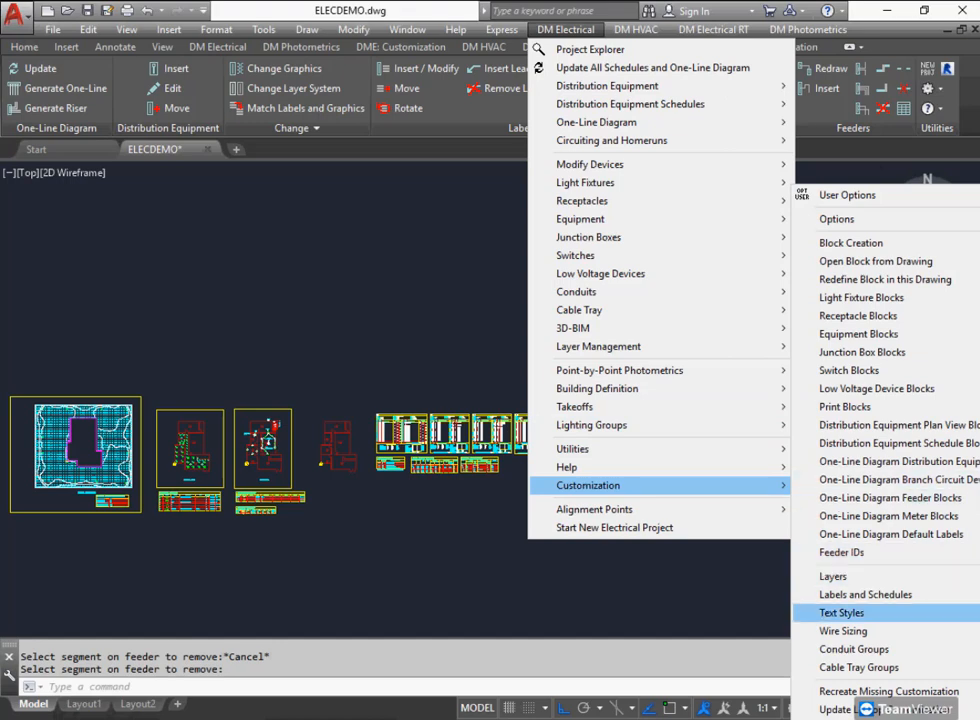
mouse_move(843, 631)
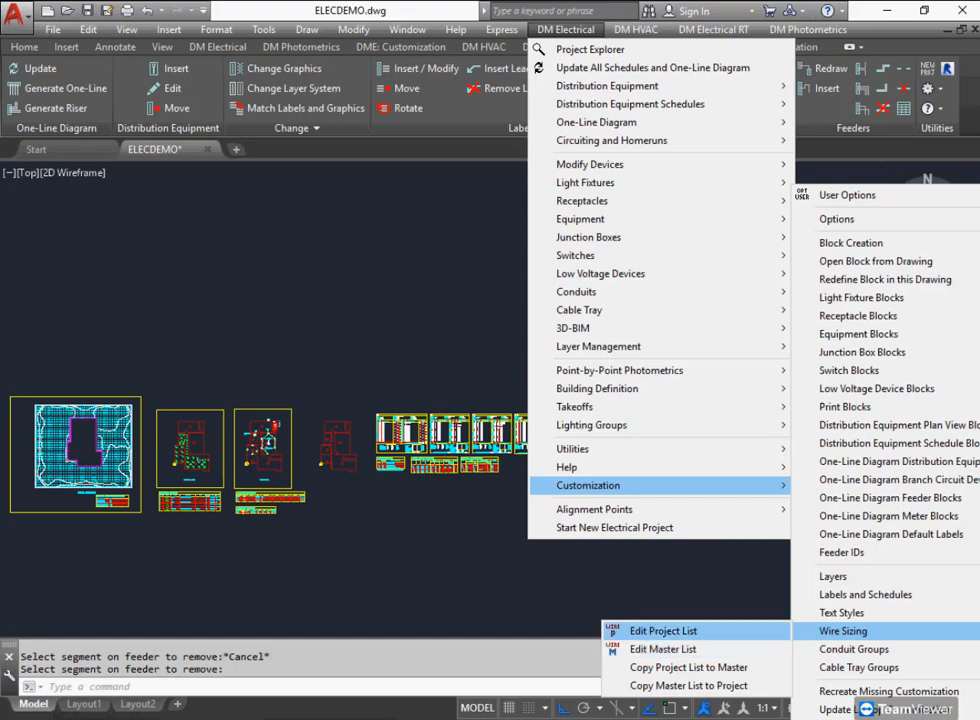
click(660, 631)
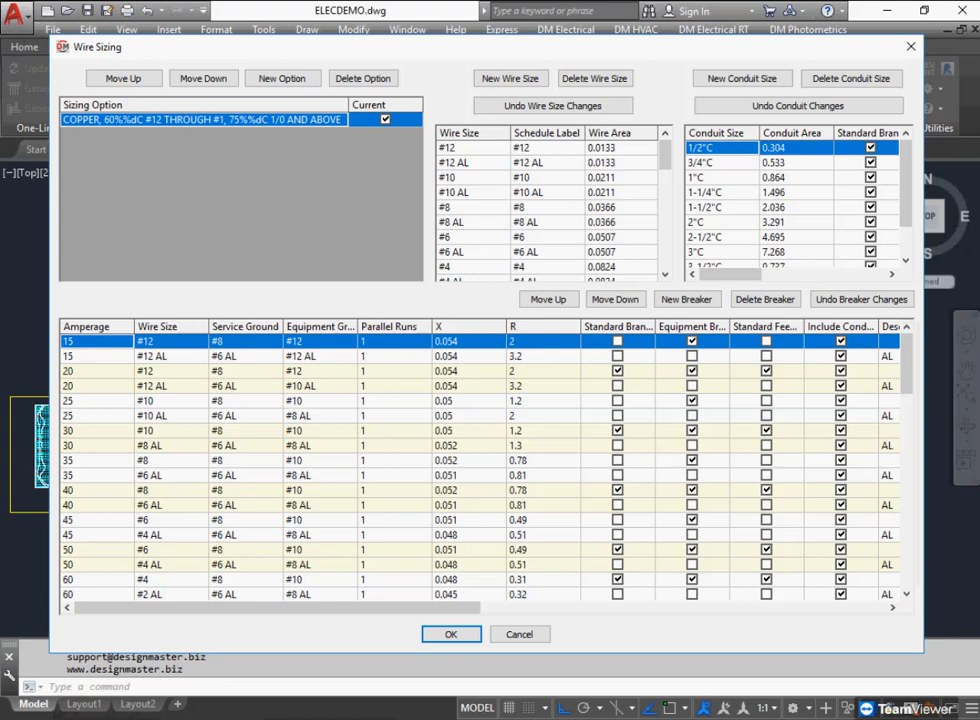
scroll(550, 205, down, 10)
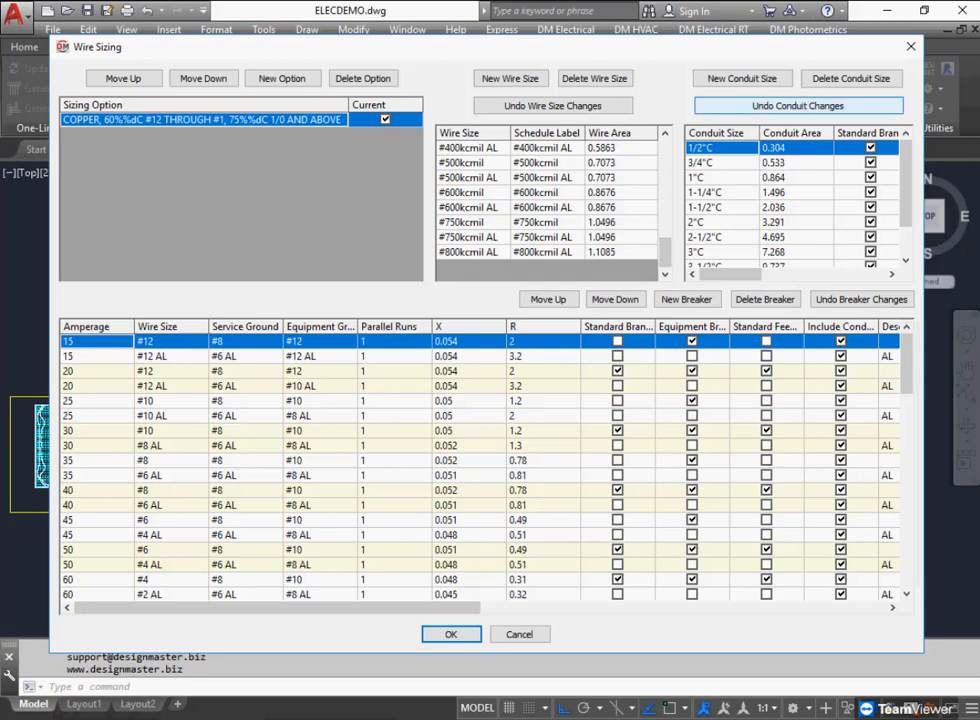
click(911, 47)
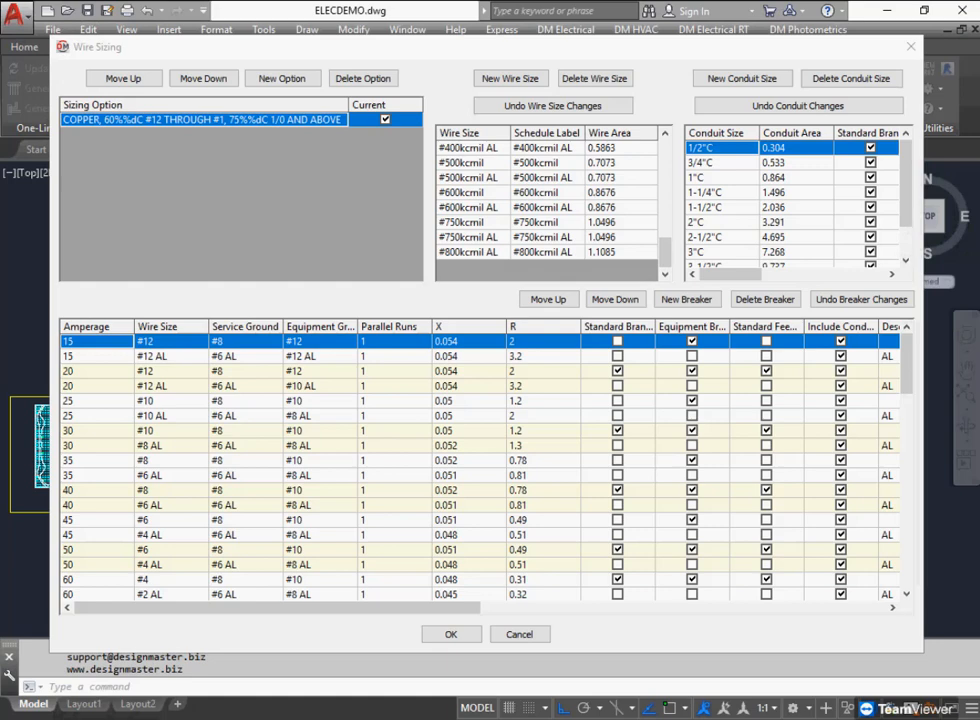
drag(730, 274, 831, 274)
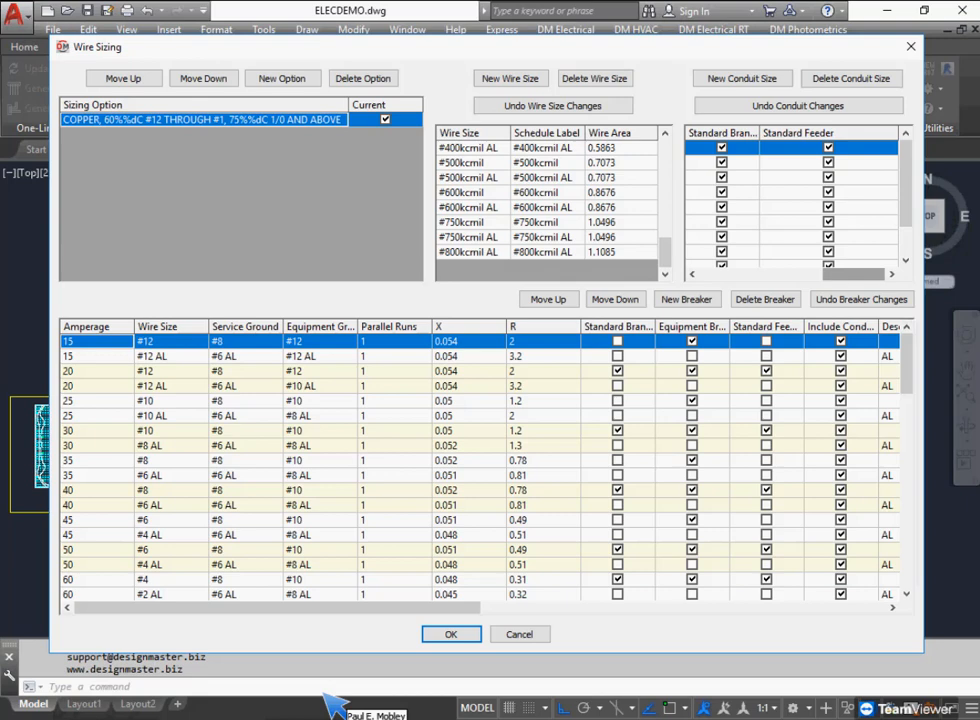
drag(853, 274, 728, 274)
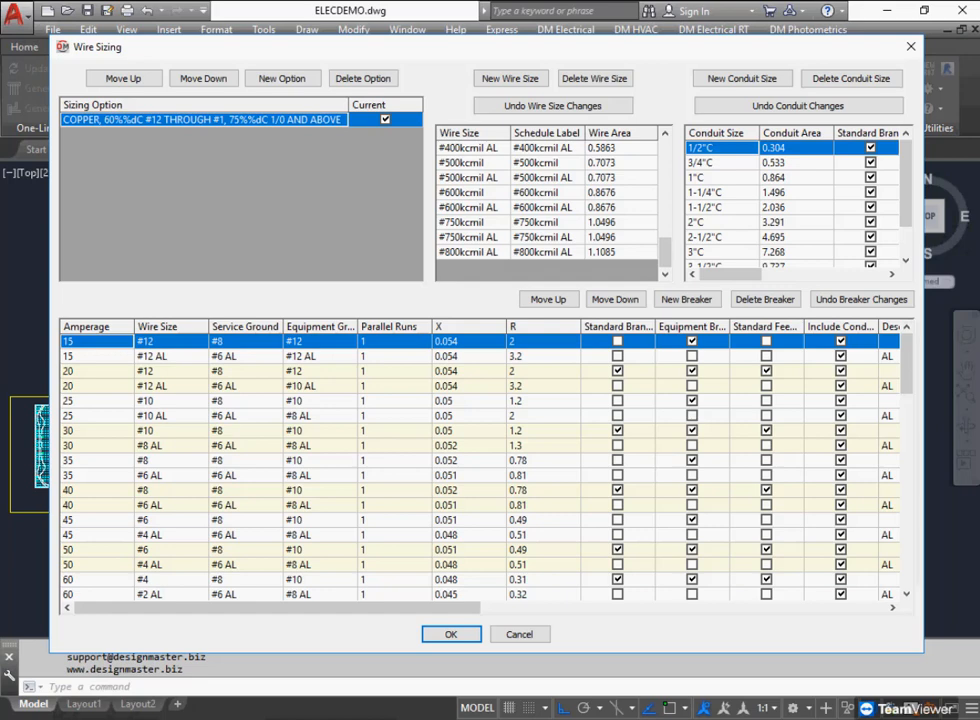
- Clear the standard branch and standard feeder options of the 1/2"C conduit size
click(870, 147)
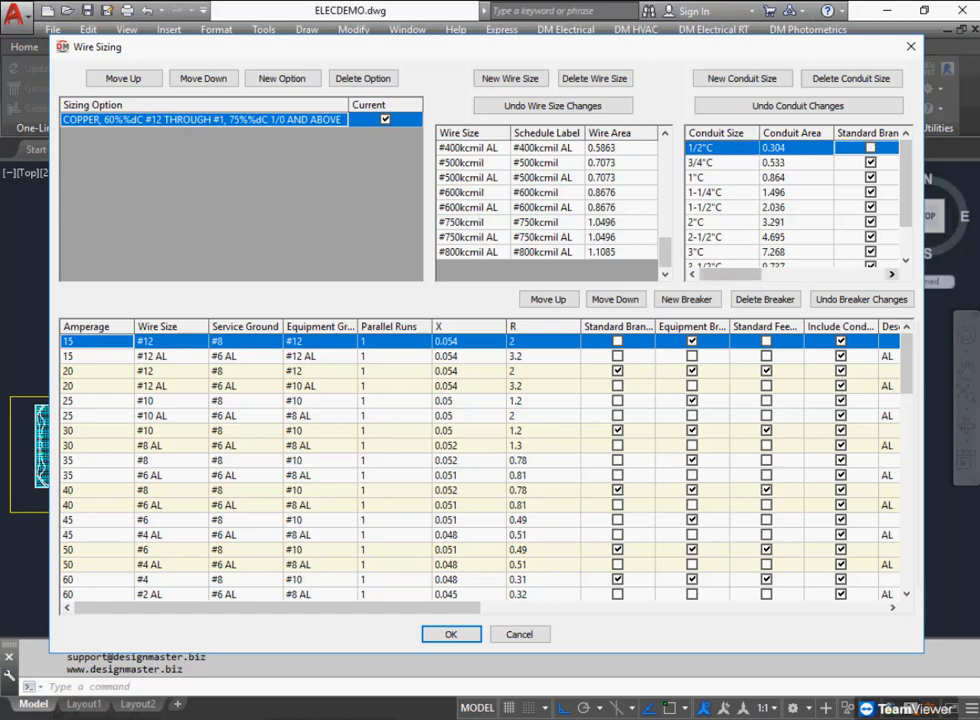
click(892, 274)
click(892, 274)
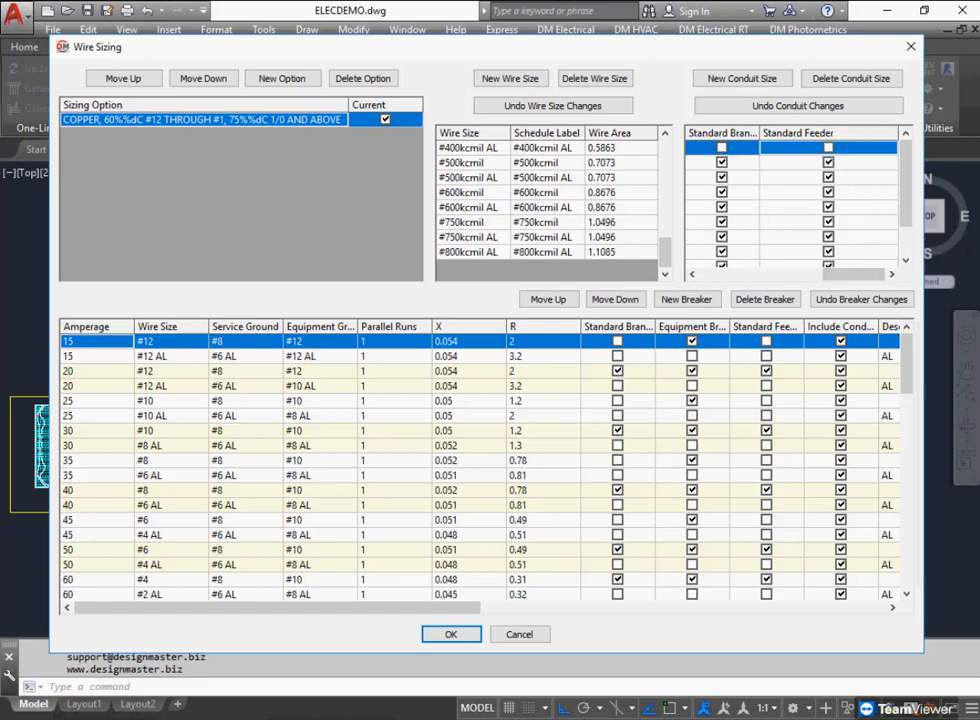
drag(854, 274, 730, 274)
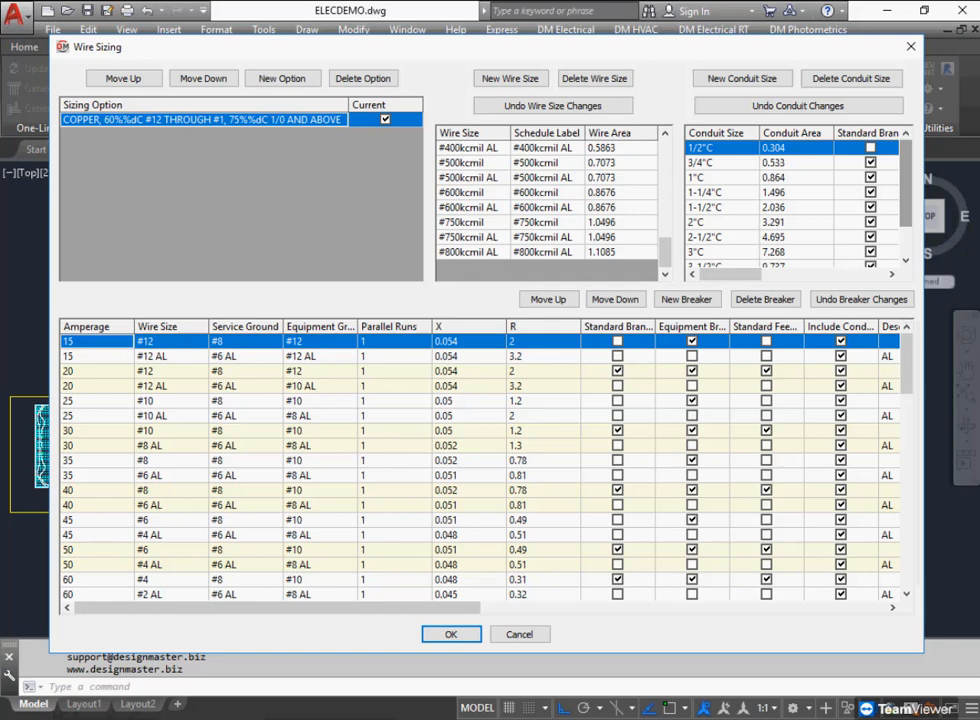
- Add two new conduit sizes named 1/2"PVC and 1/2"EMT to the conduit list
scroll(795, 200, down, 2)
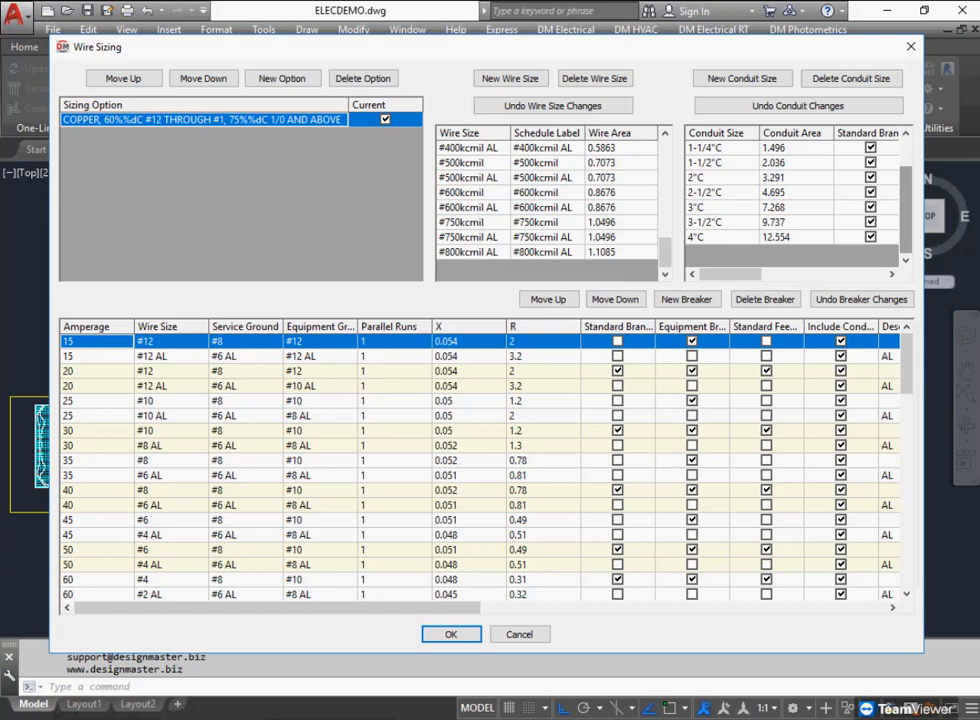
drag(906, 209, 906, 179)
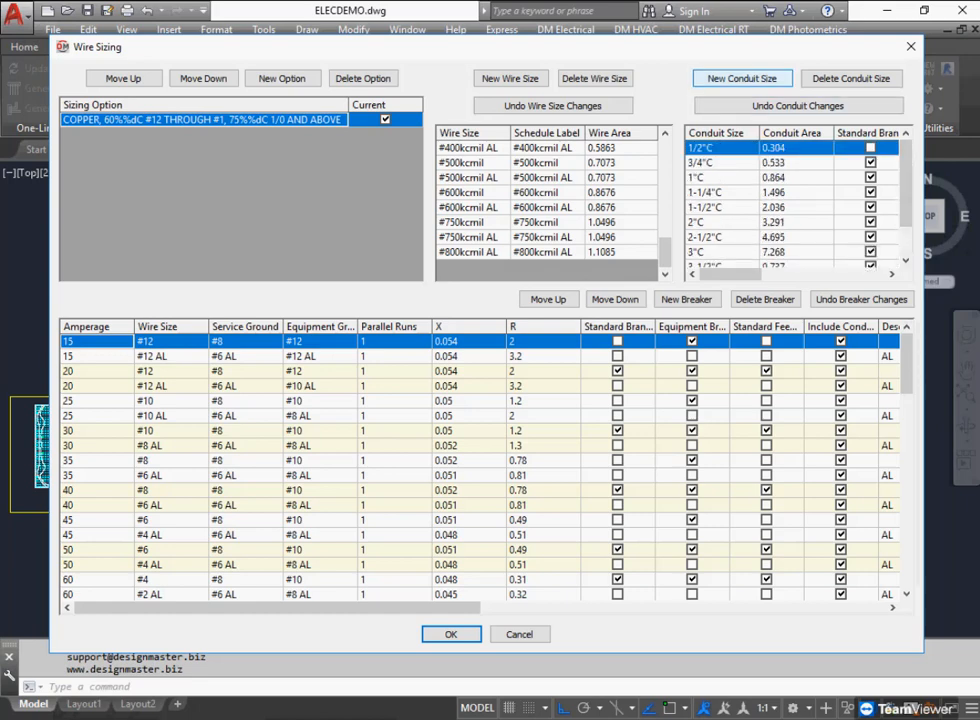
click(742, 78)
text(1)
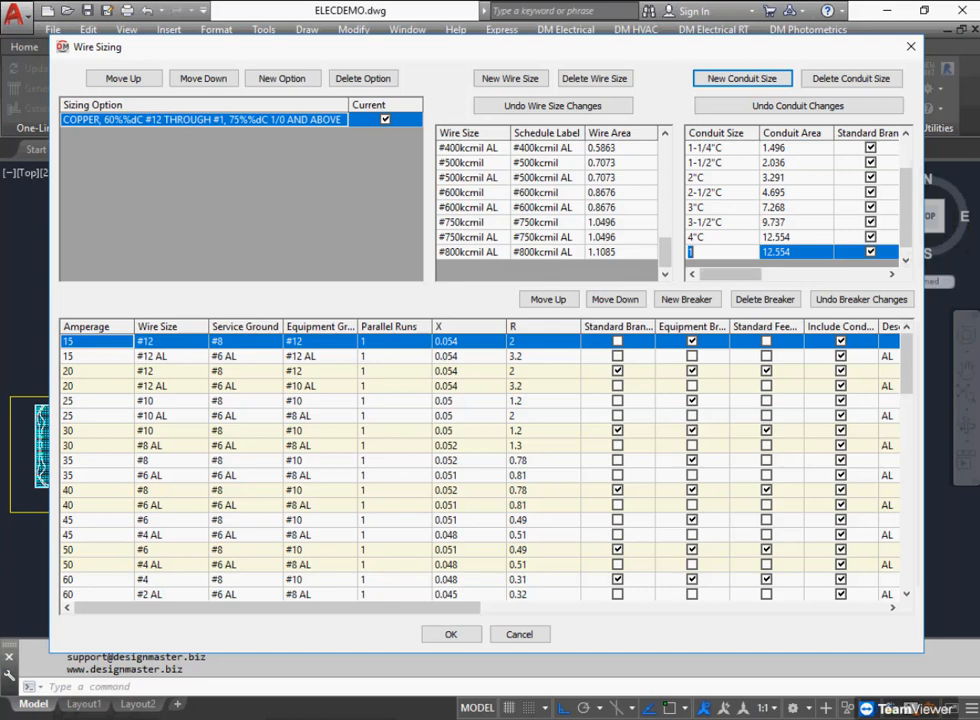
text(/2")
text(PVC)
key(Return)
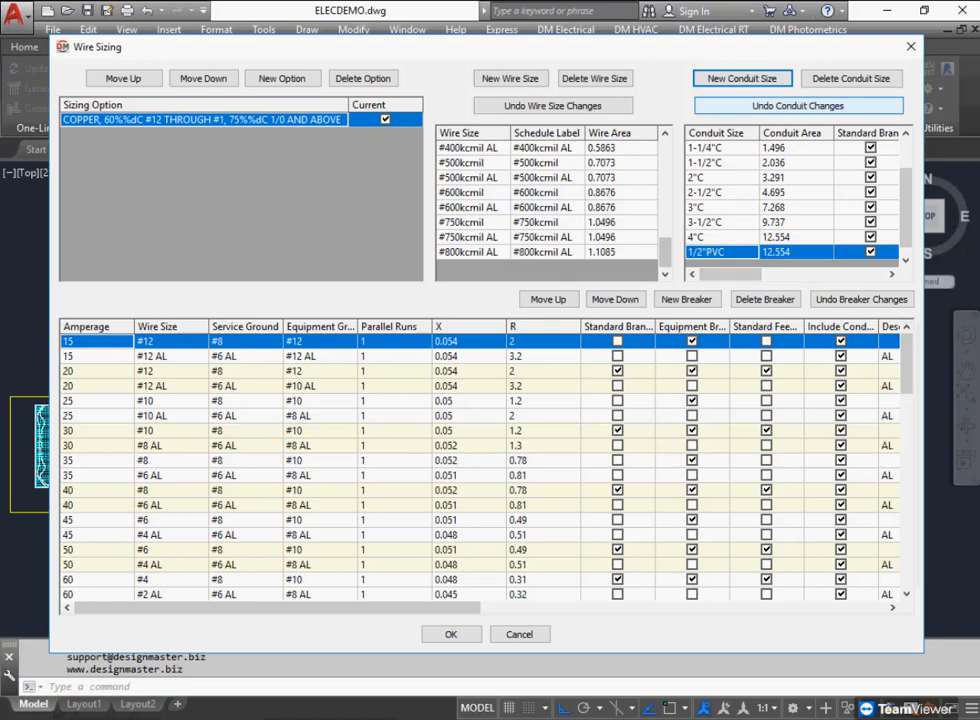
click(742, 78)
text(1/2"EMT)
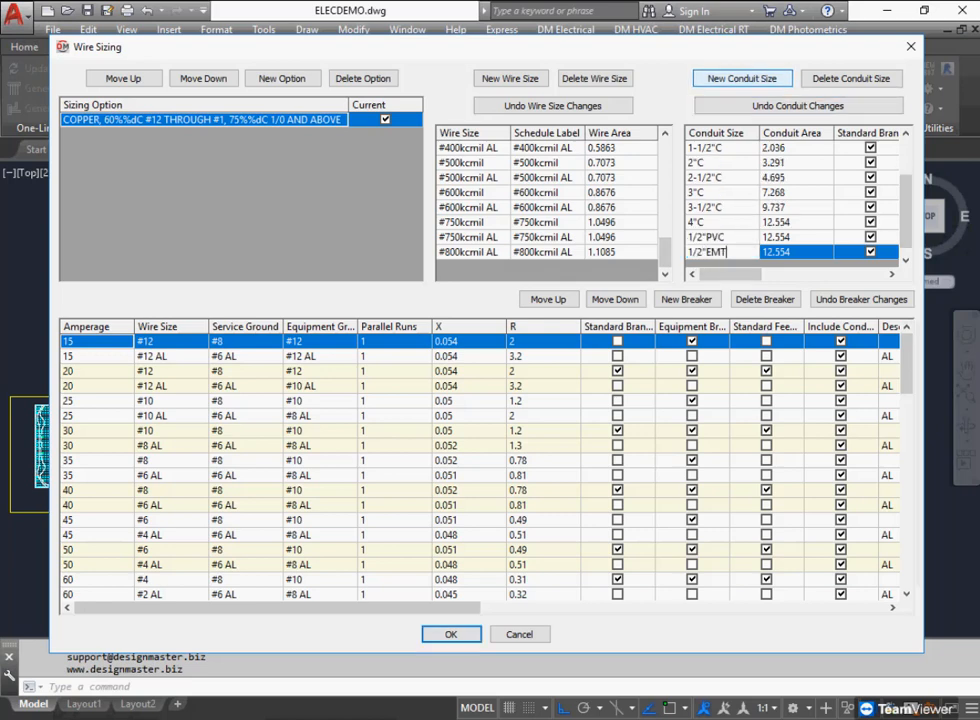
key(Return)
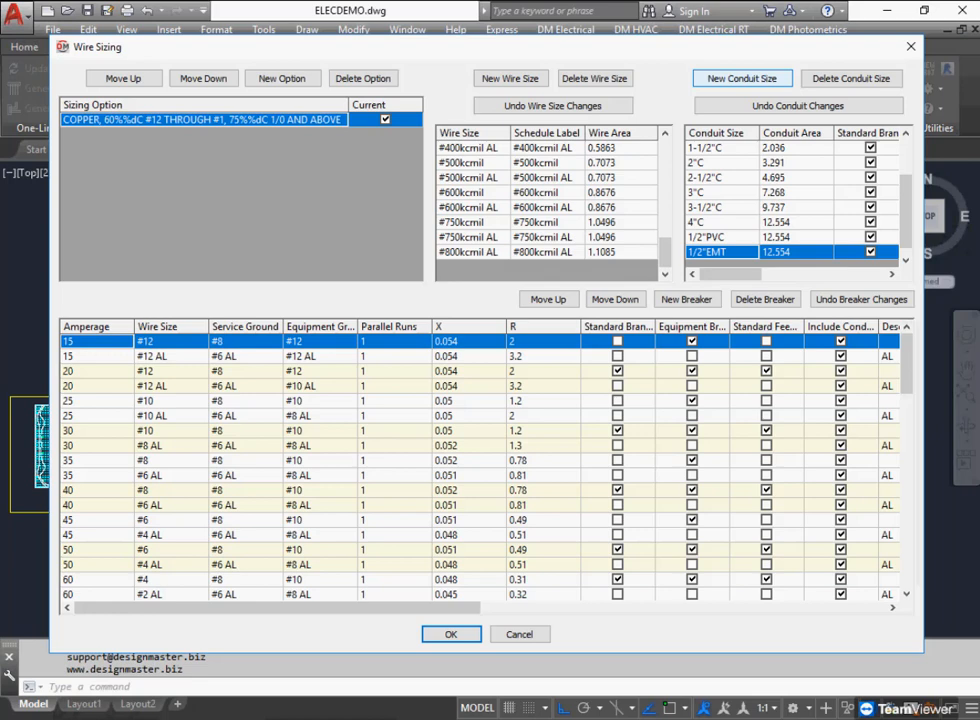
- Set the conduit area of both the 1/2"PVC and 1/2"EMT sizes to 0.304
click(720, 237)
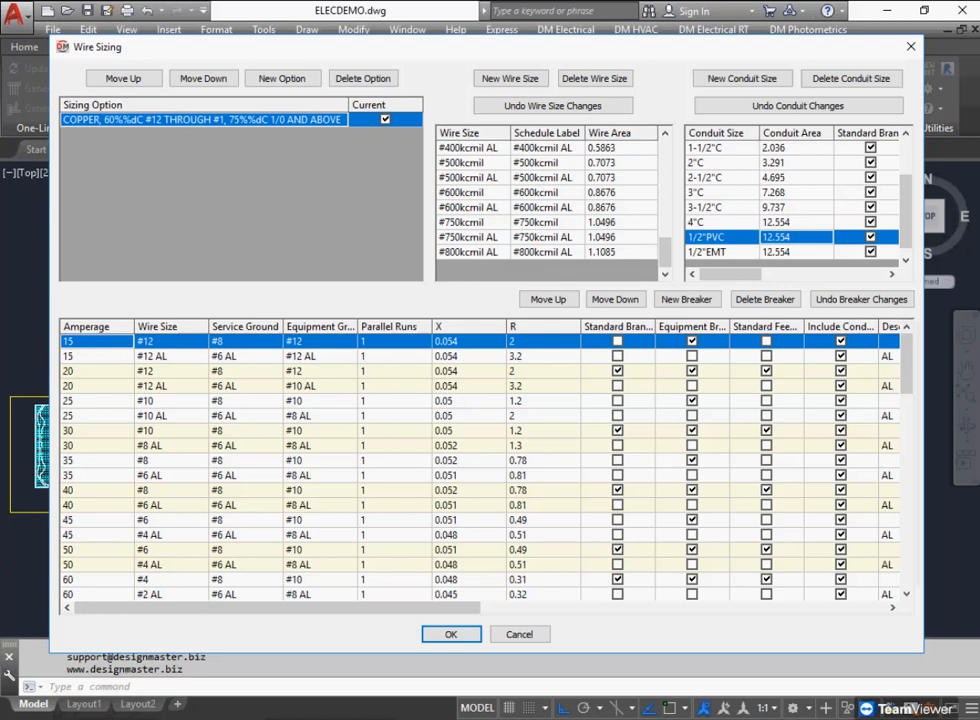
scroll(798, 200, up, 2)
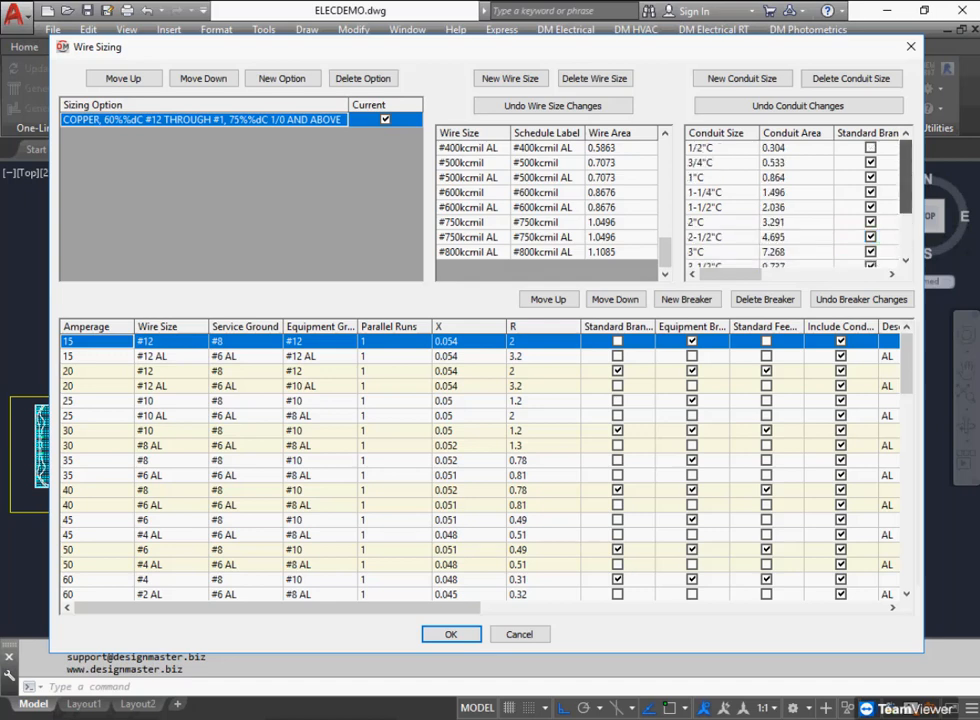
scroll(798, 200, down, 2)
text(0.)
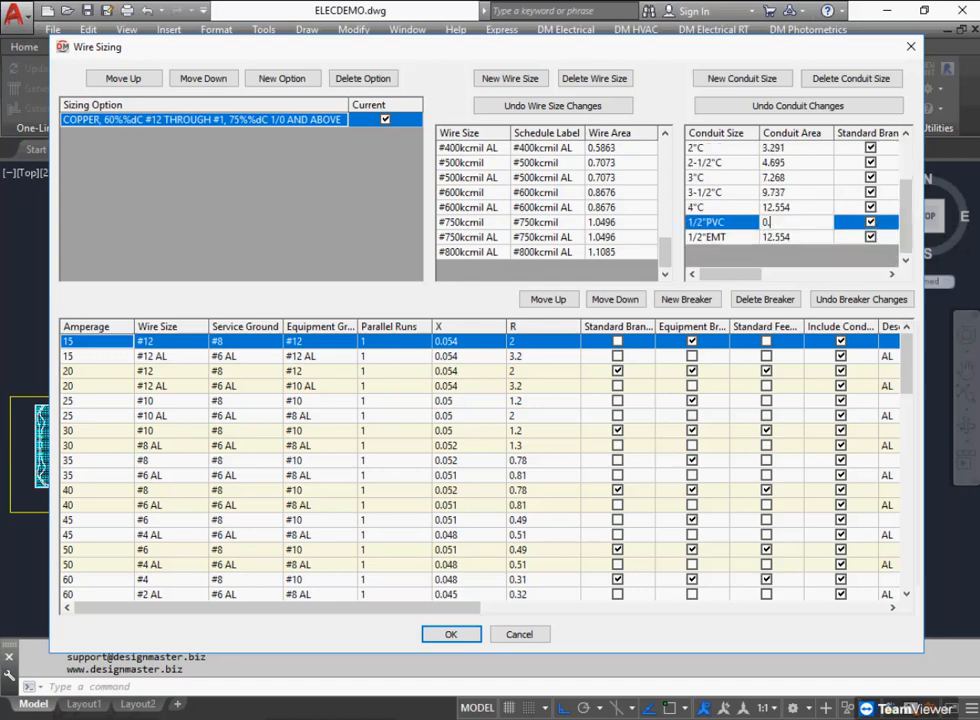
text(304)
key(Return)
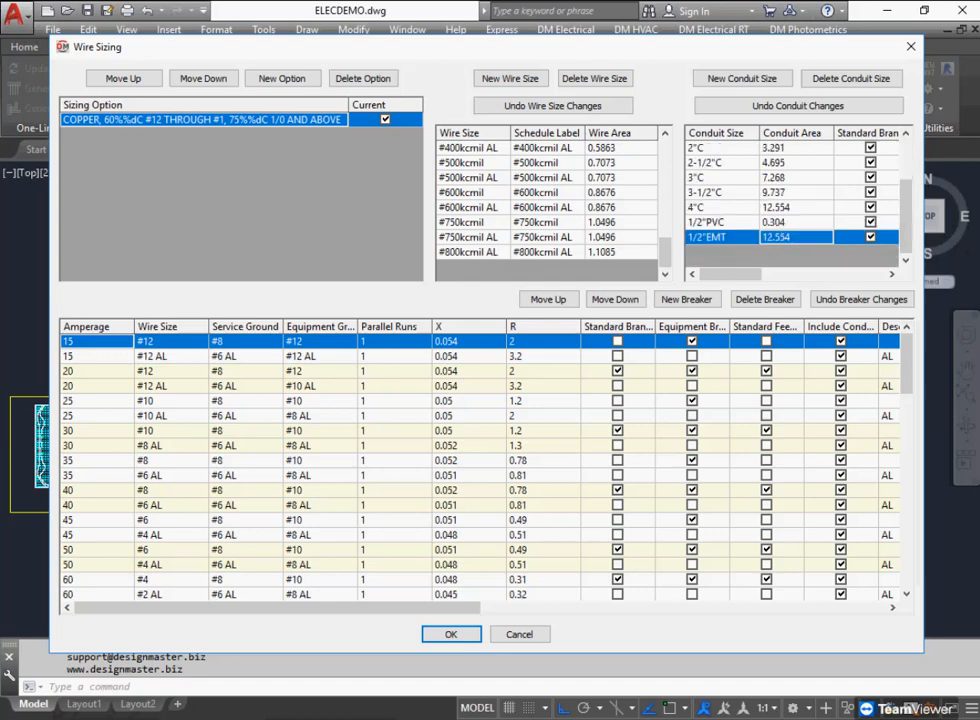
text(0.304)
- Clear the standard branch and standard feeder options for the 1/2"PVC and 1/2"EMT conduit sizes
scroll(795, 195, right, 1)
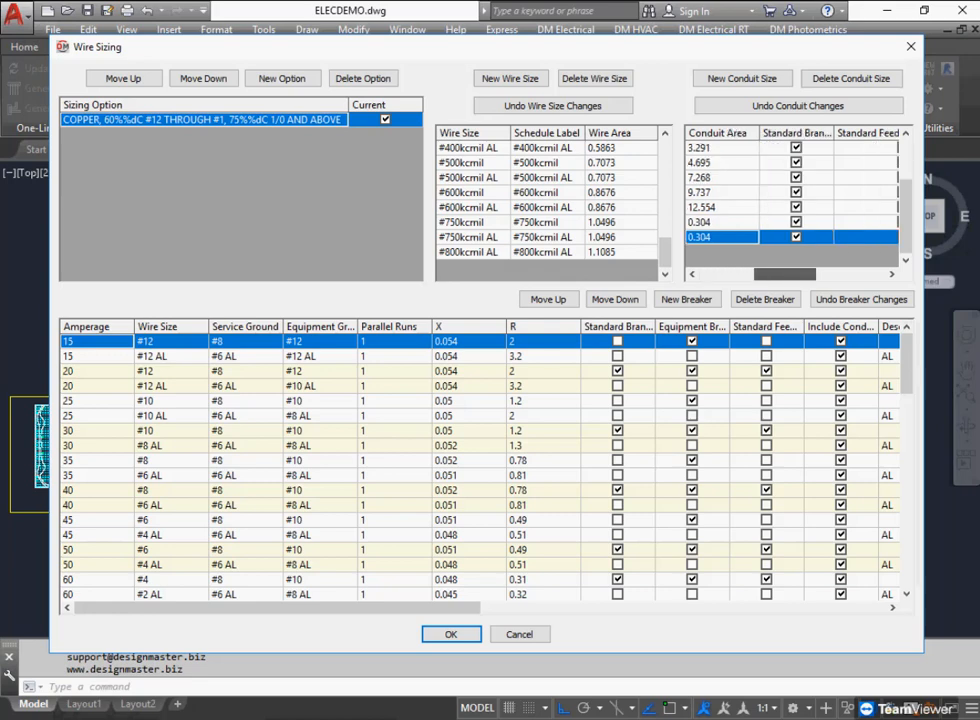
scroll(795, 195, left, 1)
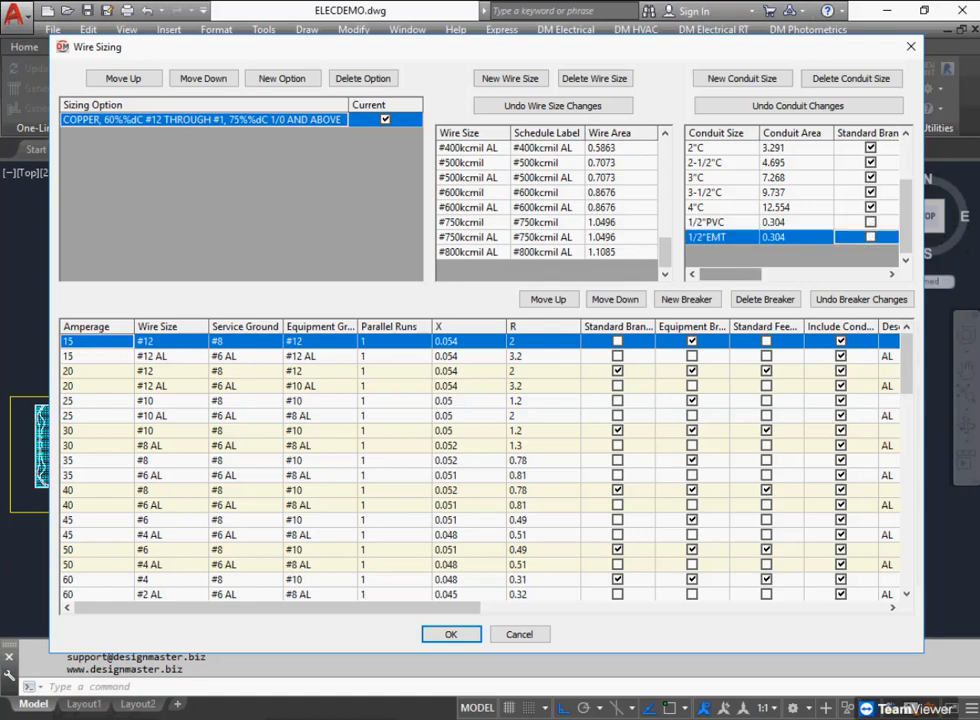
scroll(795, 195, right, 2)
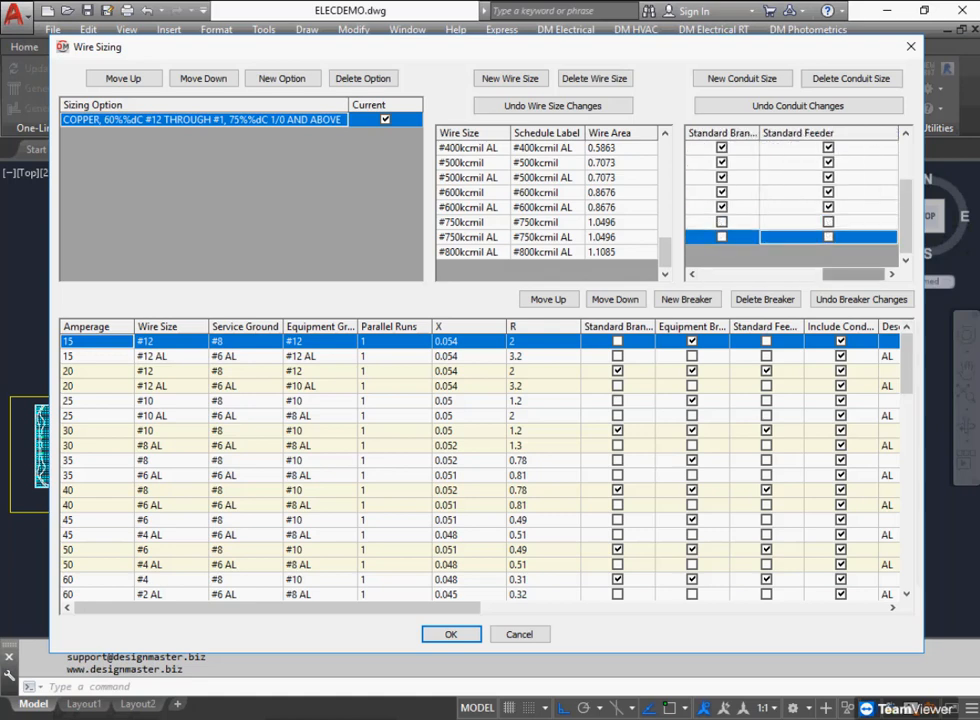
- Re-enable the standard branch and standard feeder options for the 1/2"C conduit size
scroll(795, 195, left, 2)
drag(906, 215, 906, 172)
click(870, 148)
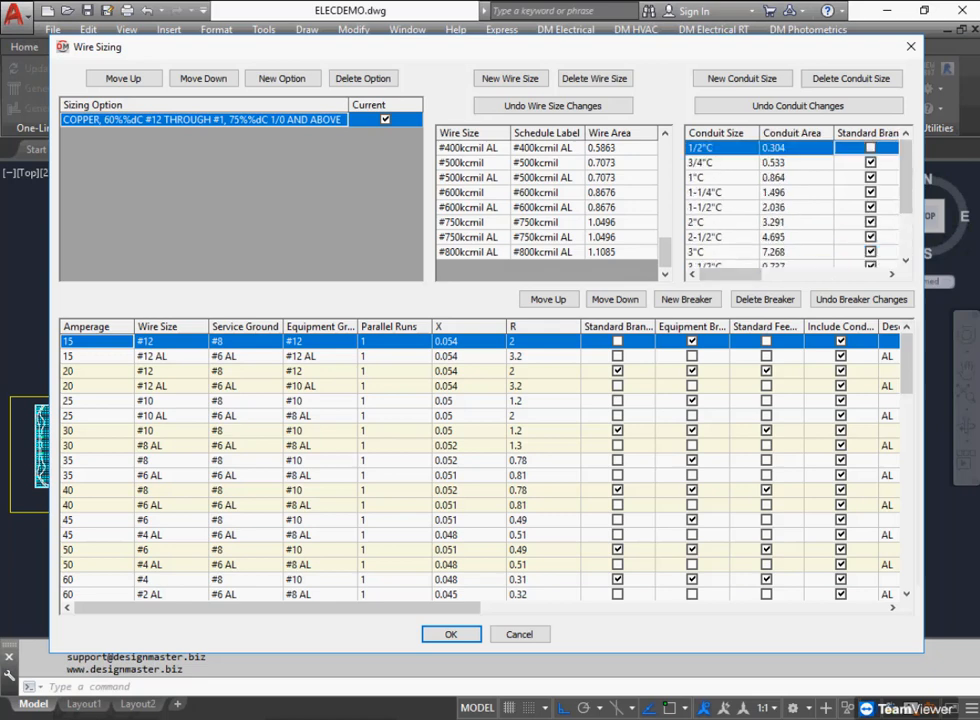
scroll(795, 195, right, 2)
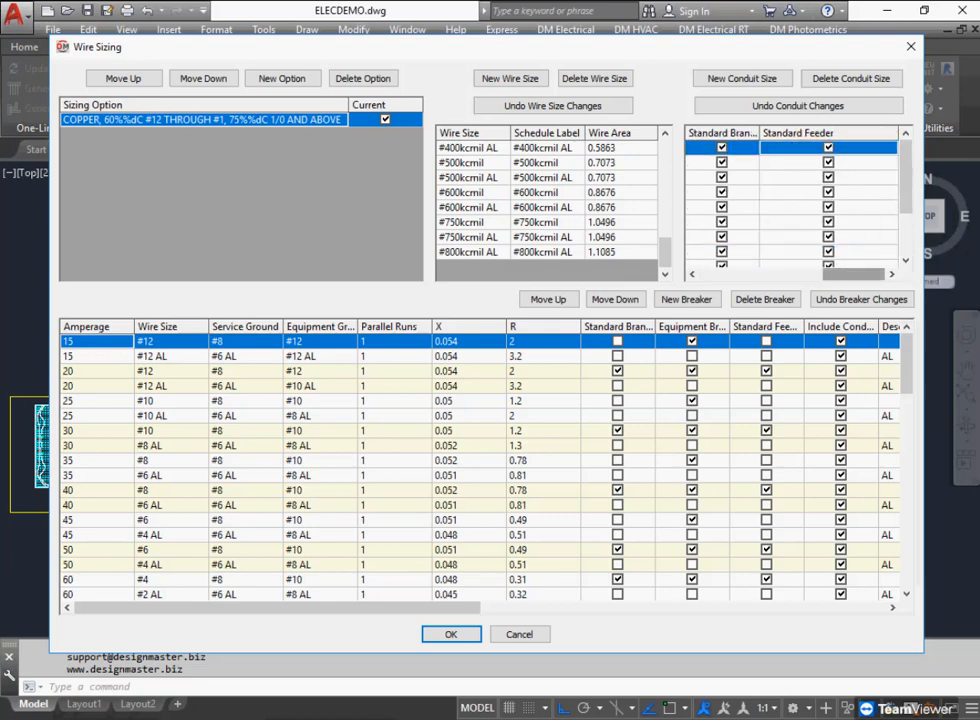
scroll(795, 195, left, 2)
scroll(795, 195, down, 2)
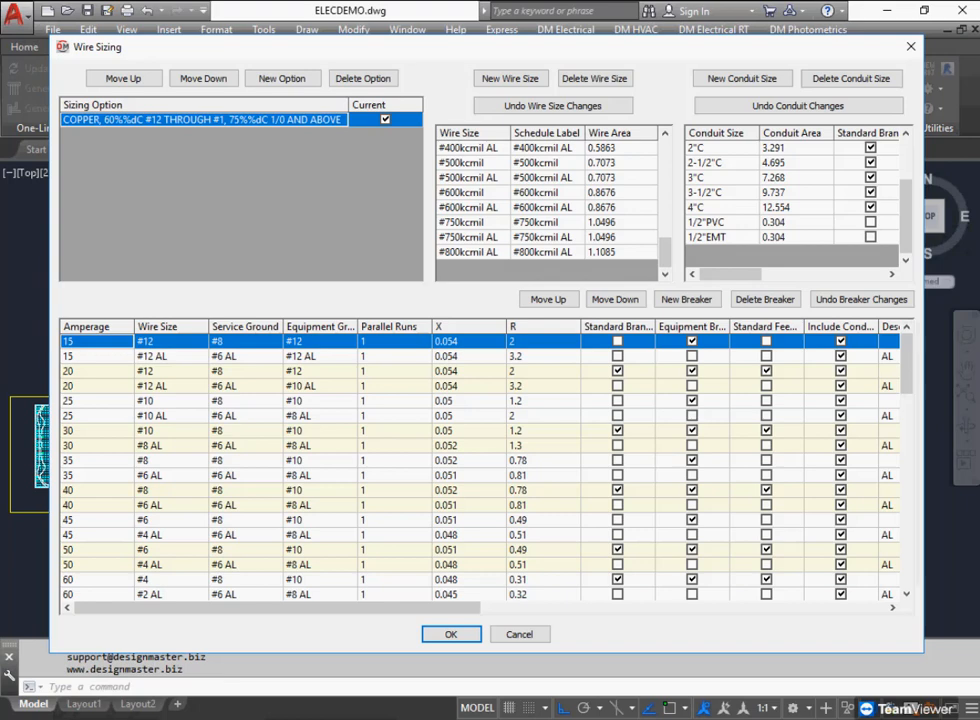
- Compare the 20 A breaker entries for #12 and #12 AL wire in the breaker list
click(97, 370)
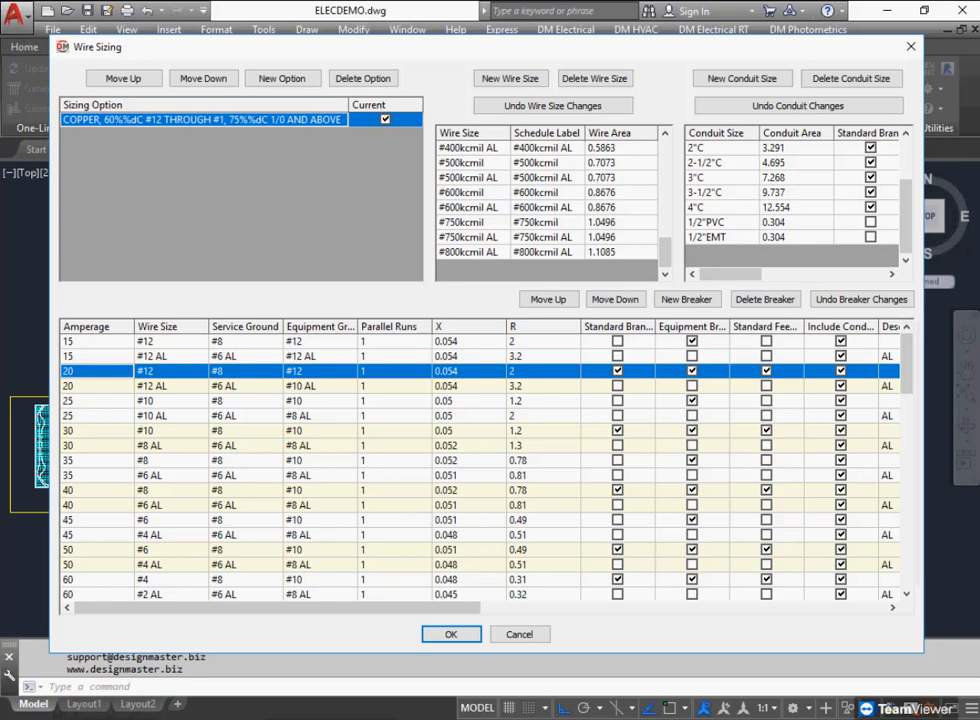
click(170, 386)
click(170, 371)
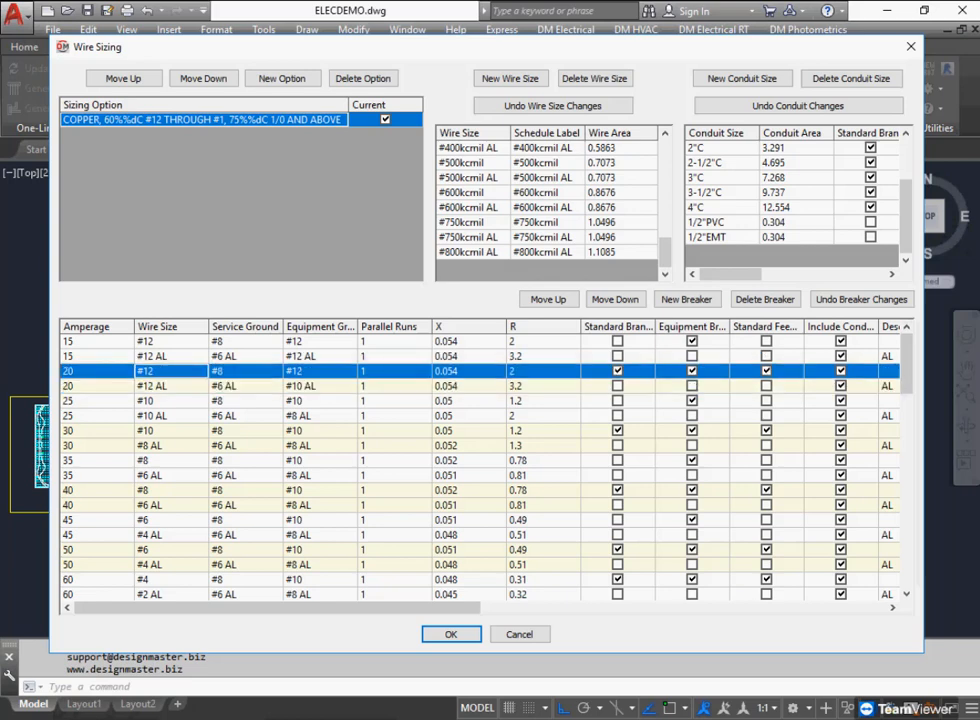
click(170, 386)
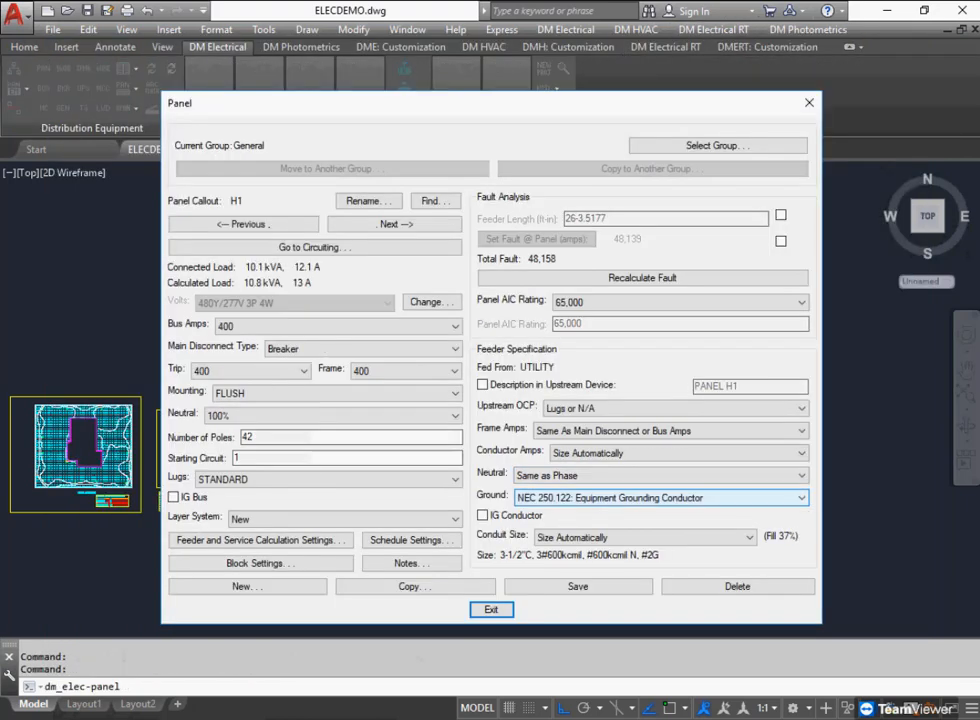
- Set the feeder ground of panel H1 to Size Automatically and close the panel's settings
key(alt+Down)
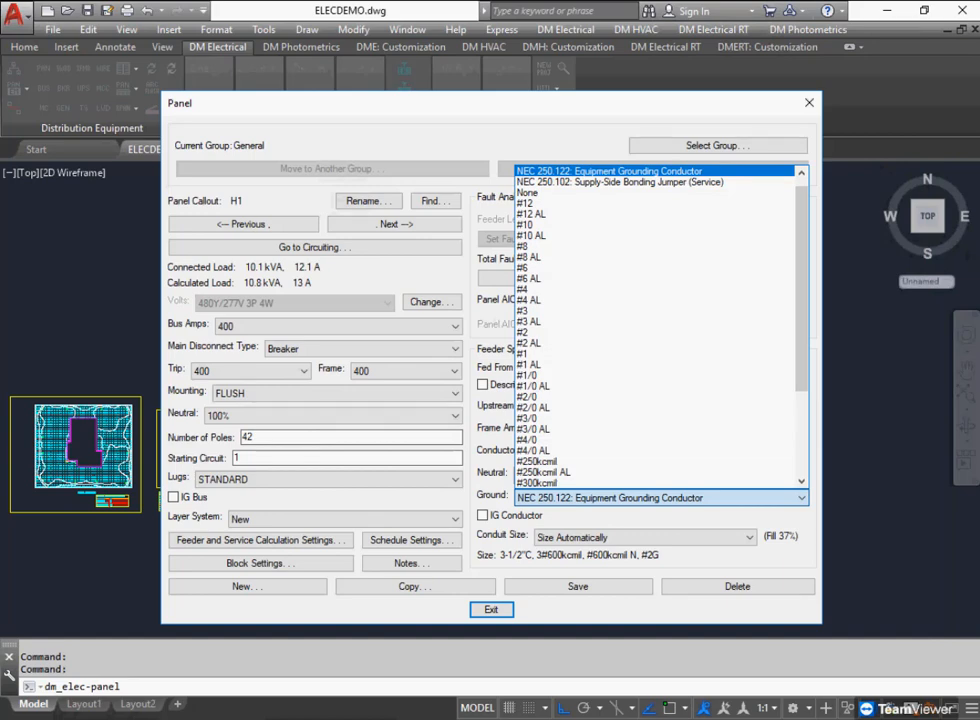
key(Down)
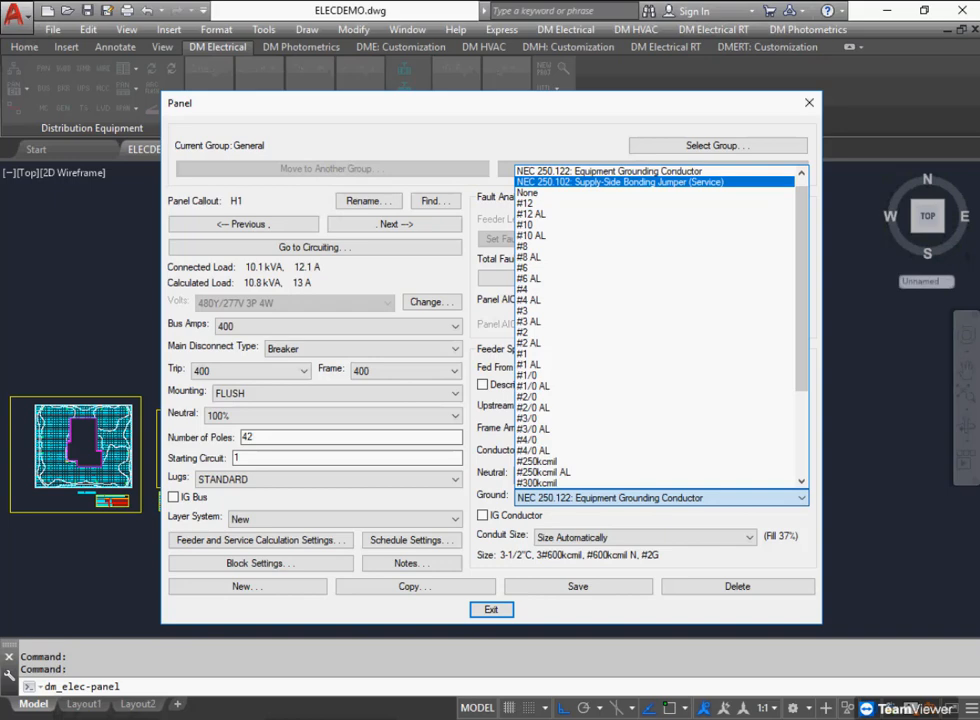
click(661, 498)
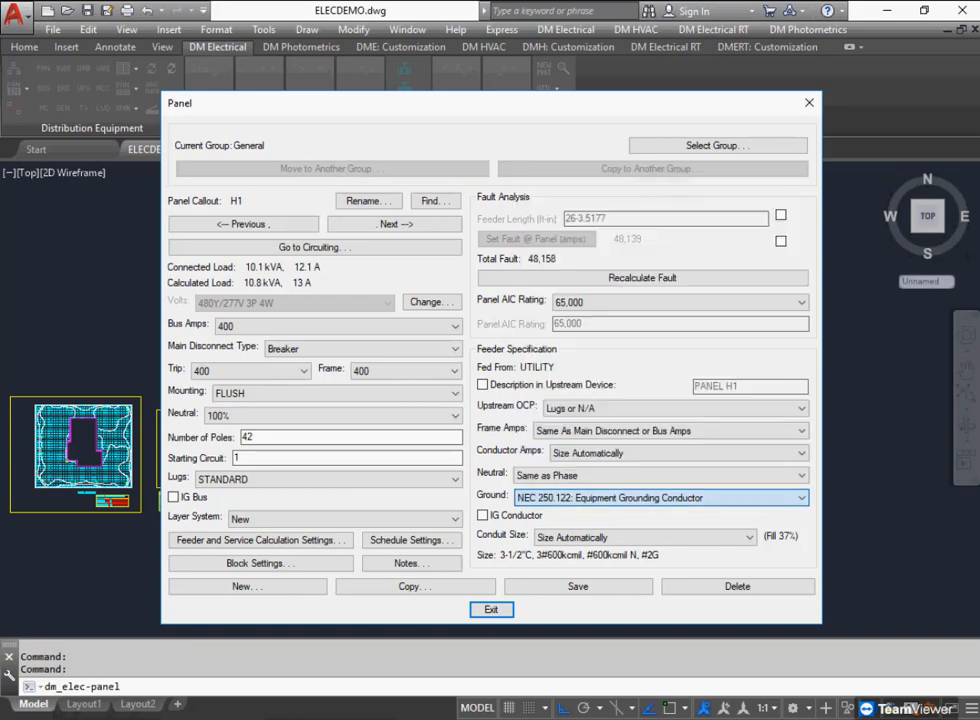
click(661, 498)
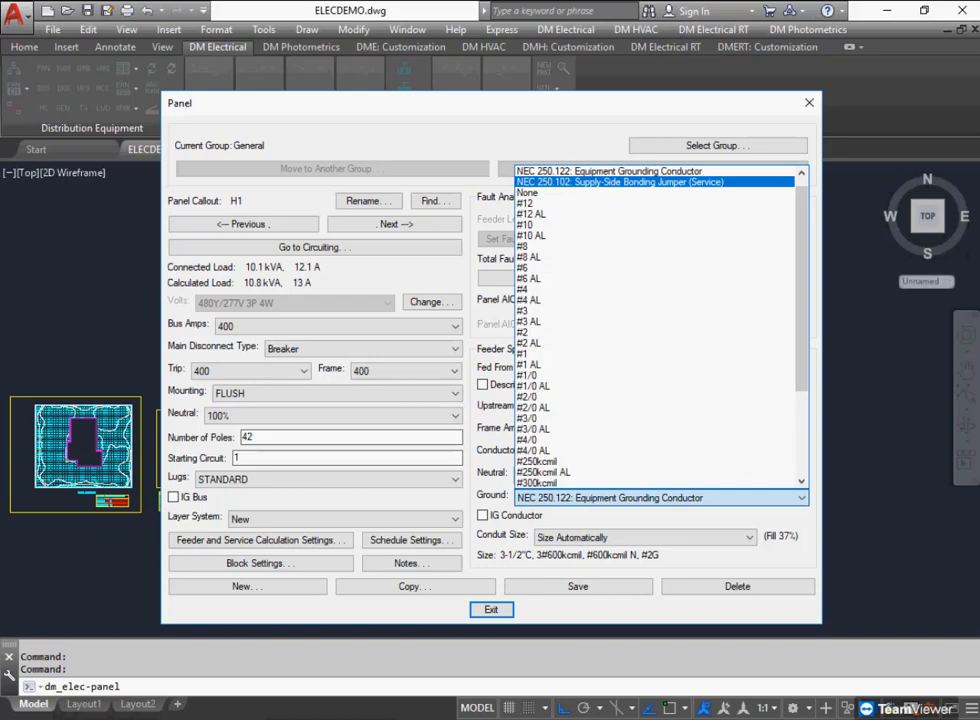
scroll(600, 250, up, 1)
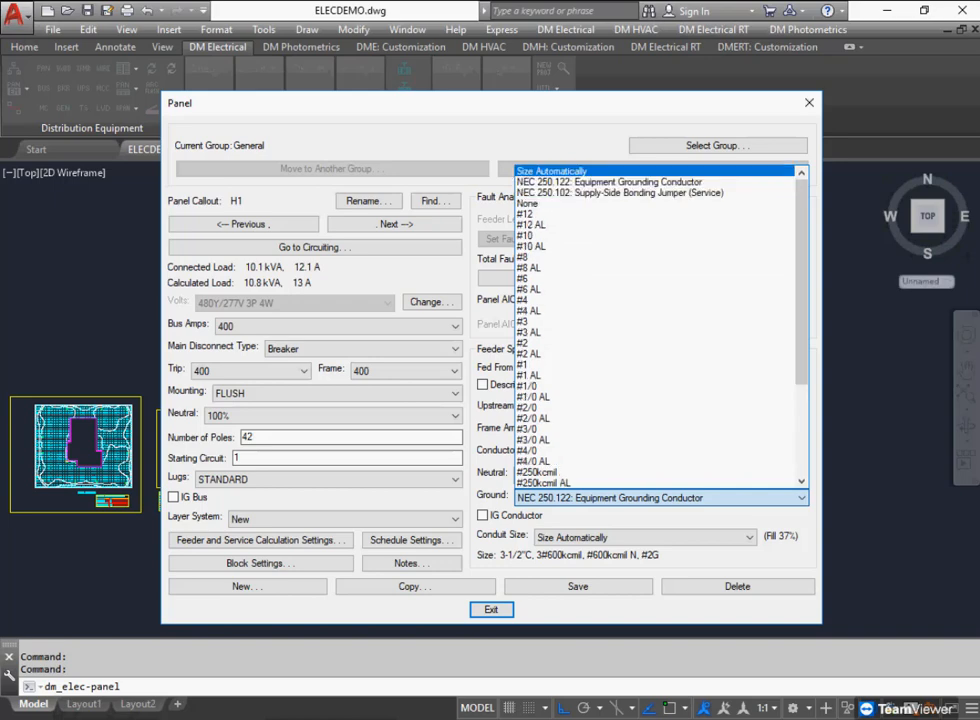
click(558, 170)
click(661, 498)
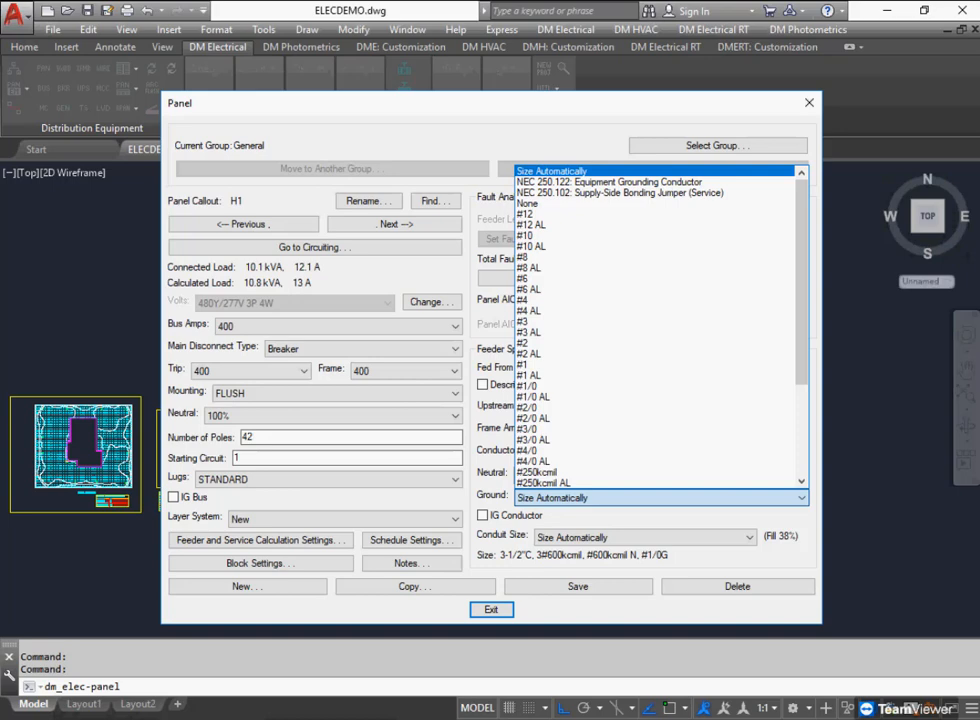
key(Escape)
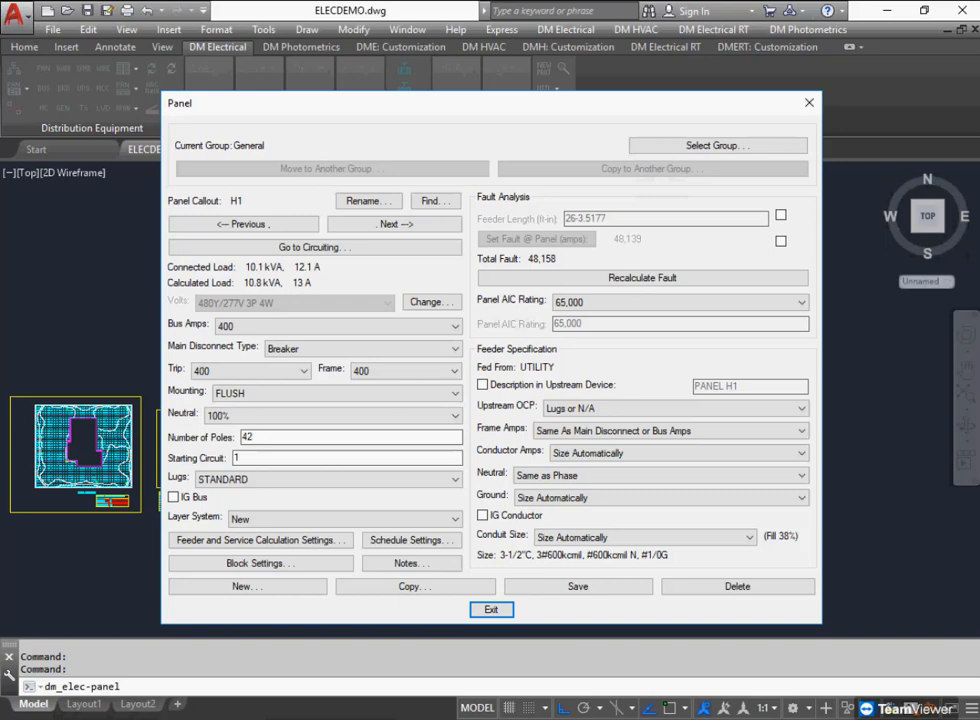
key(Return)
key(Return)
- Open the project's wire sizing customization and review the service and equipment ground sizes of the 400 A and 450 A breakers
click(562, 29)
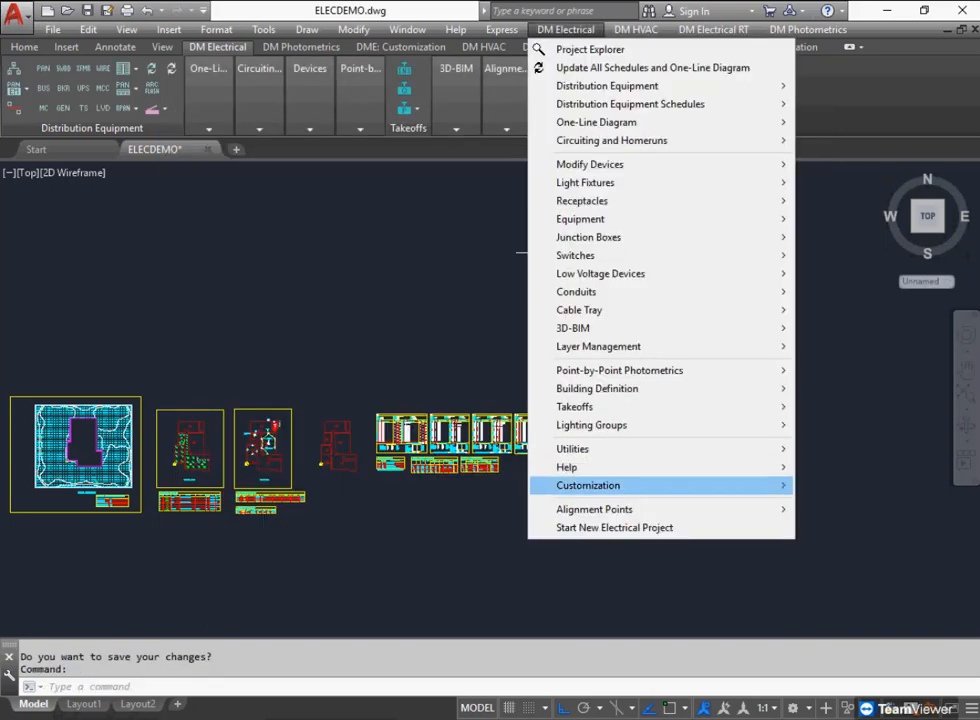
mouse_move(588, 485)
mouse_move(656, 457)
click(845, 623)
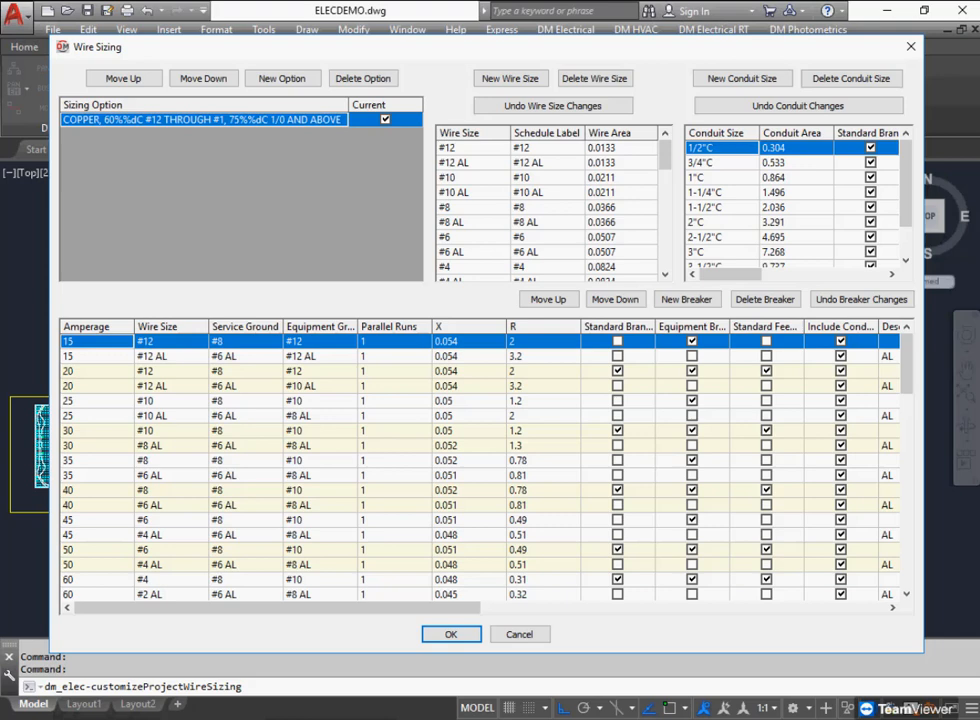
scroll(480, 465, down, 15)
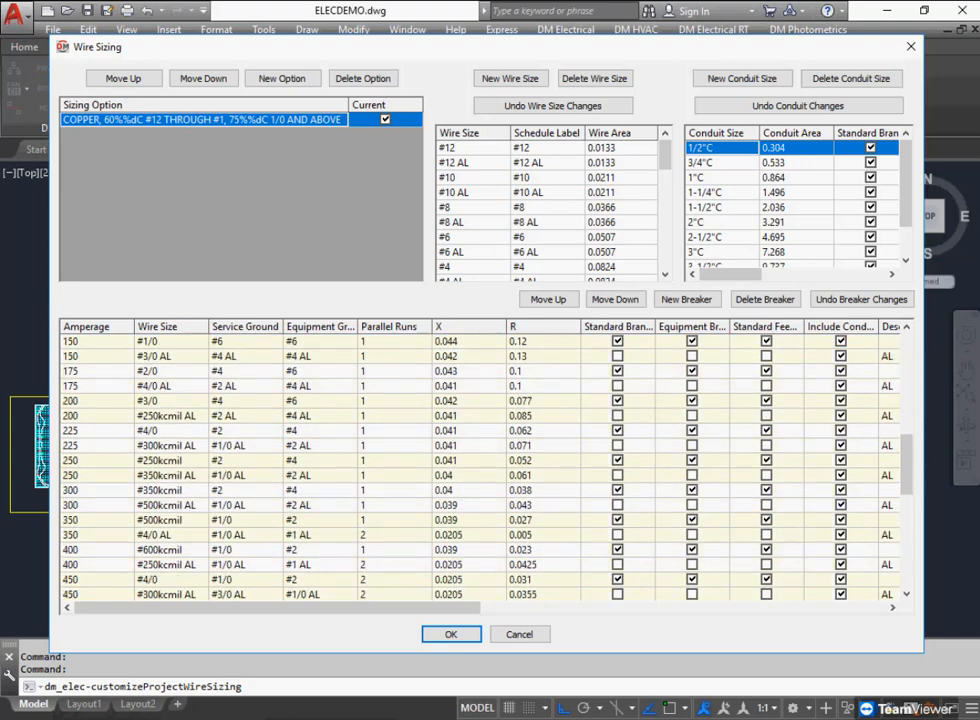
scroll(480, 465, down, 5)
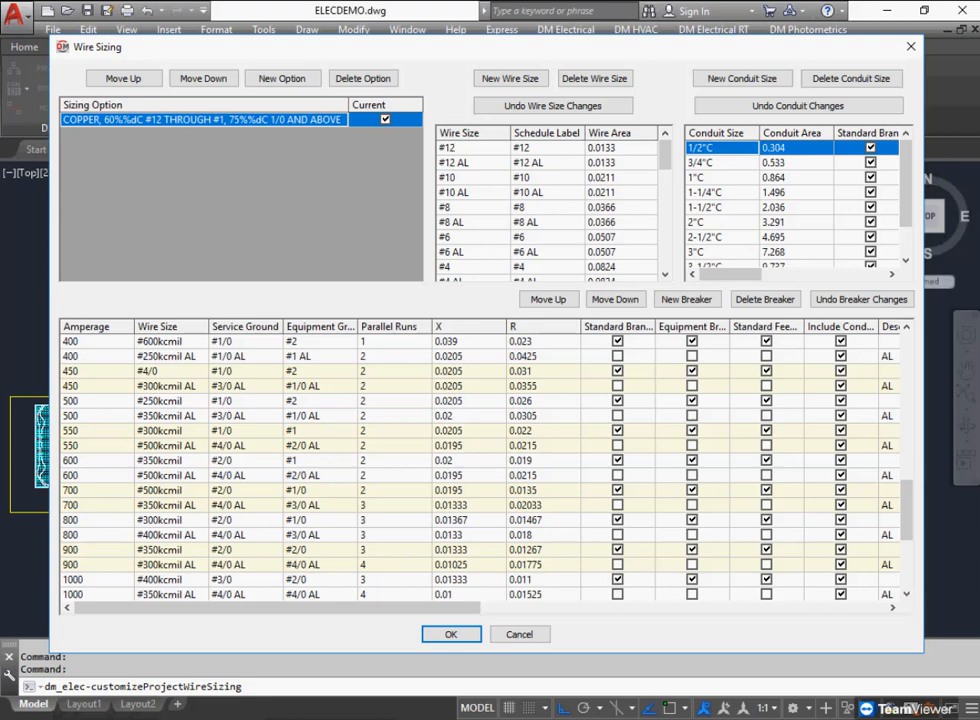
click(97, 370)
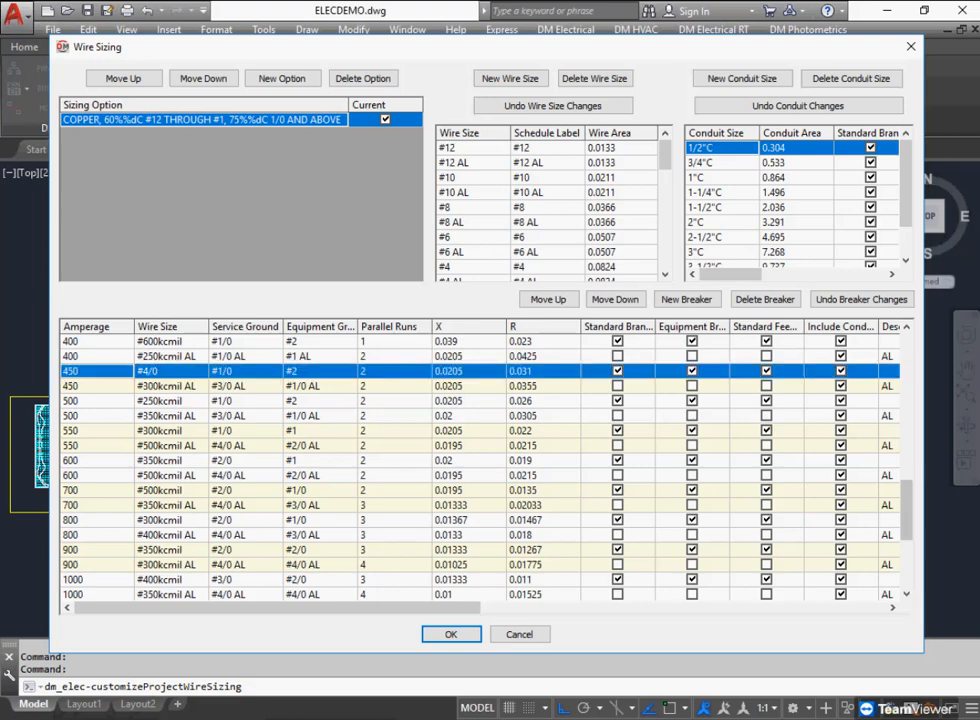
- Review the resistance values of the 20 A #12, 25 A #10 and 35 A #8 breaker entries
scroll(480, 470, up, 15)
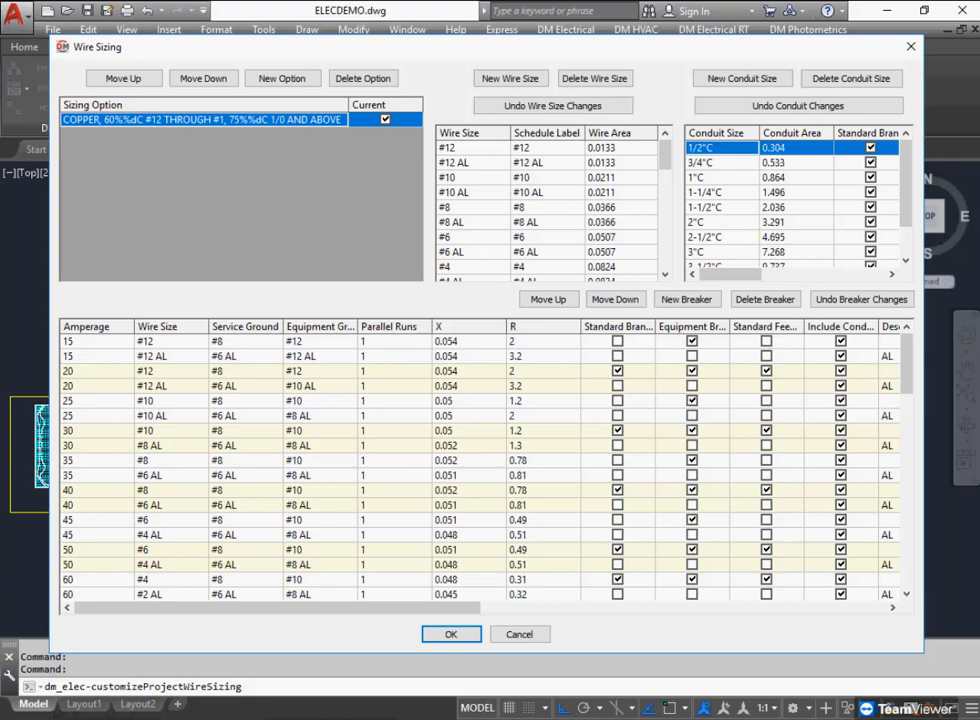
click(98, 370)
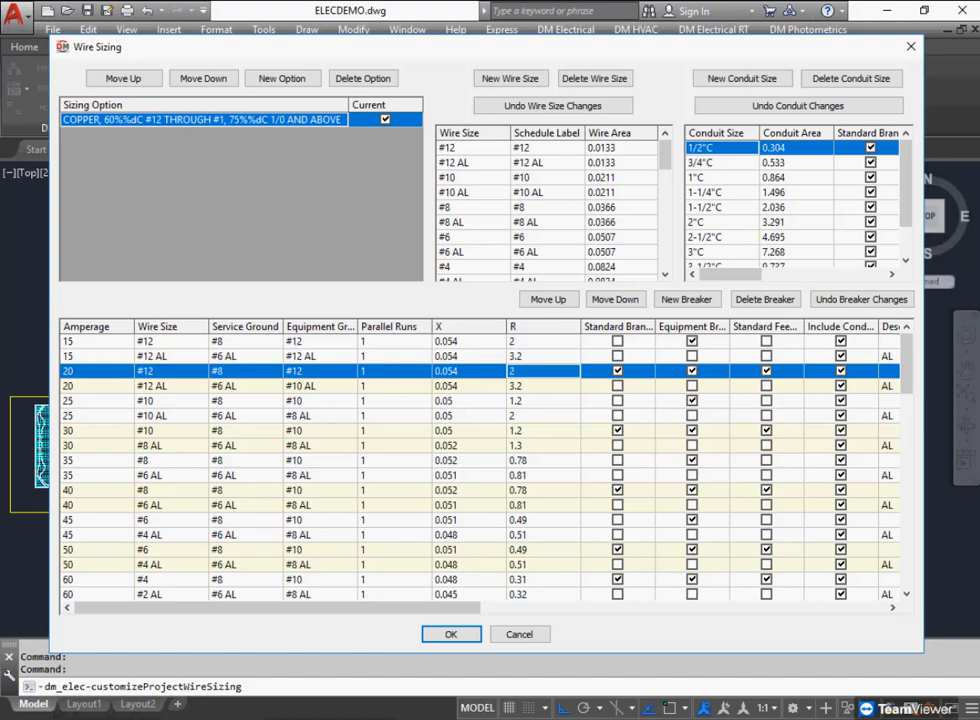
click(543, 400)
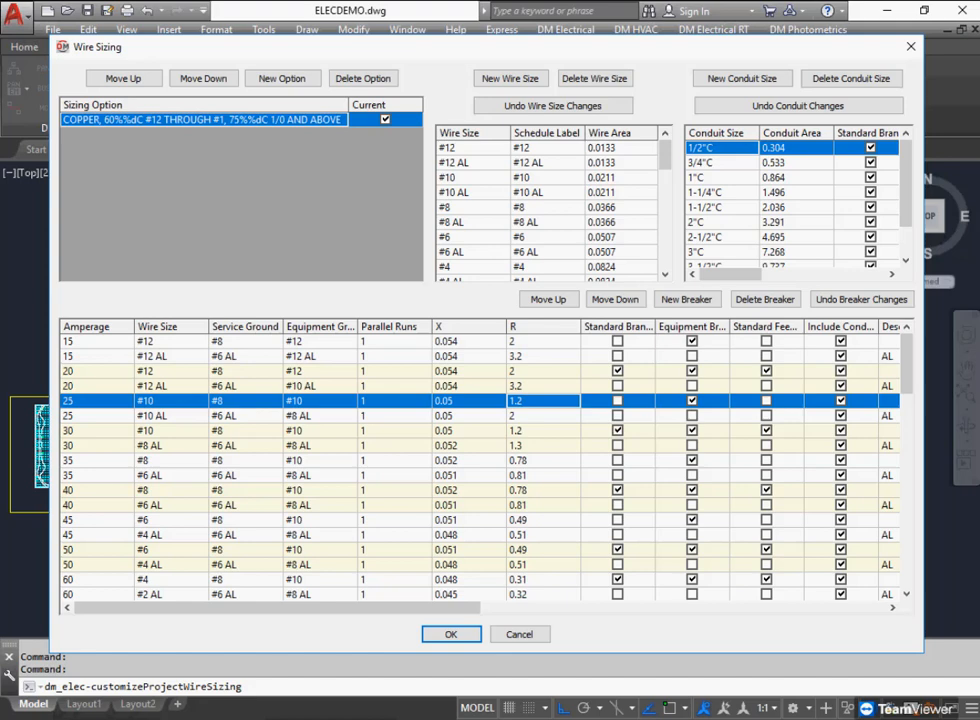
click(543, 460)
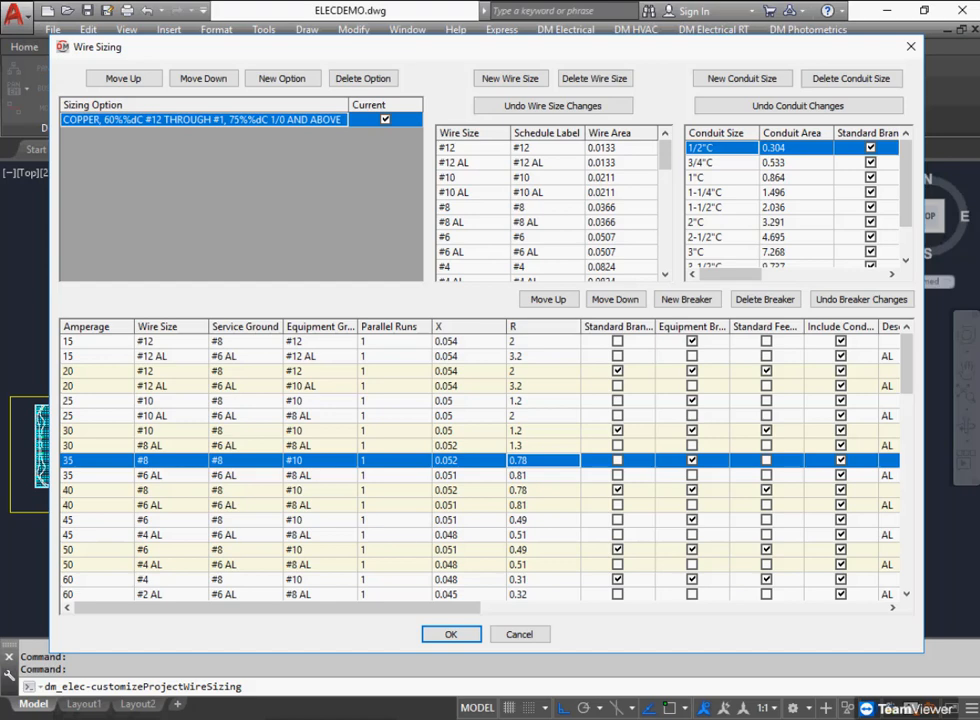
- Switch the 20 A breaker's standard branch option to #12 AL and return it to #12
click(617, 385)
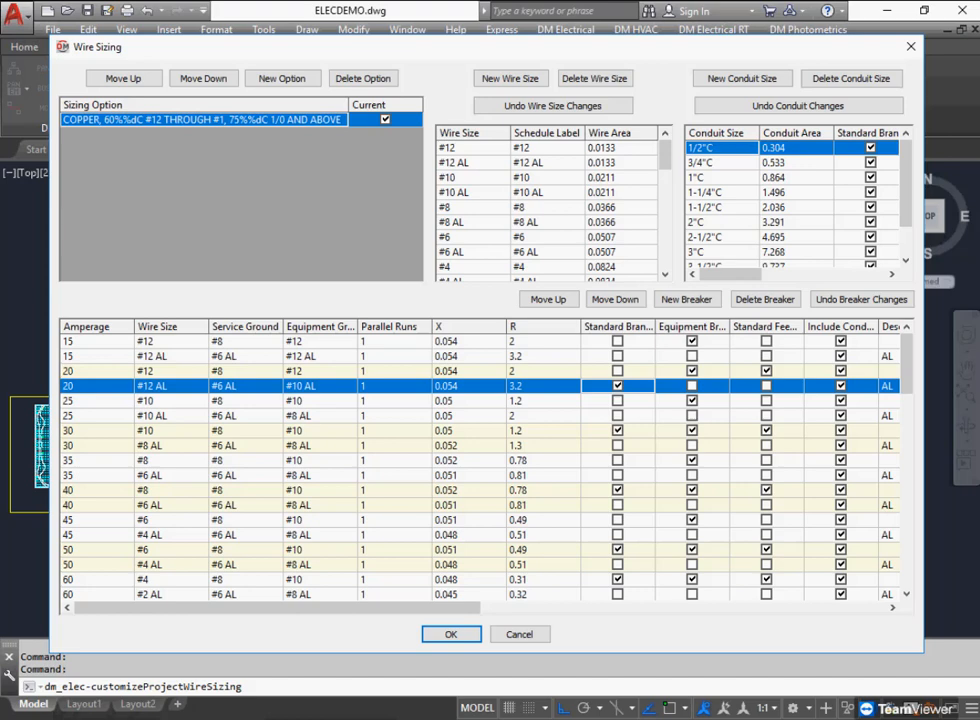
click(170, 370)
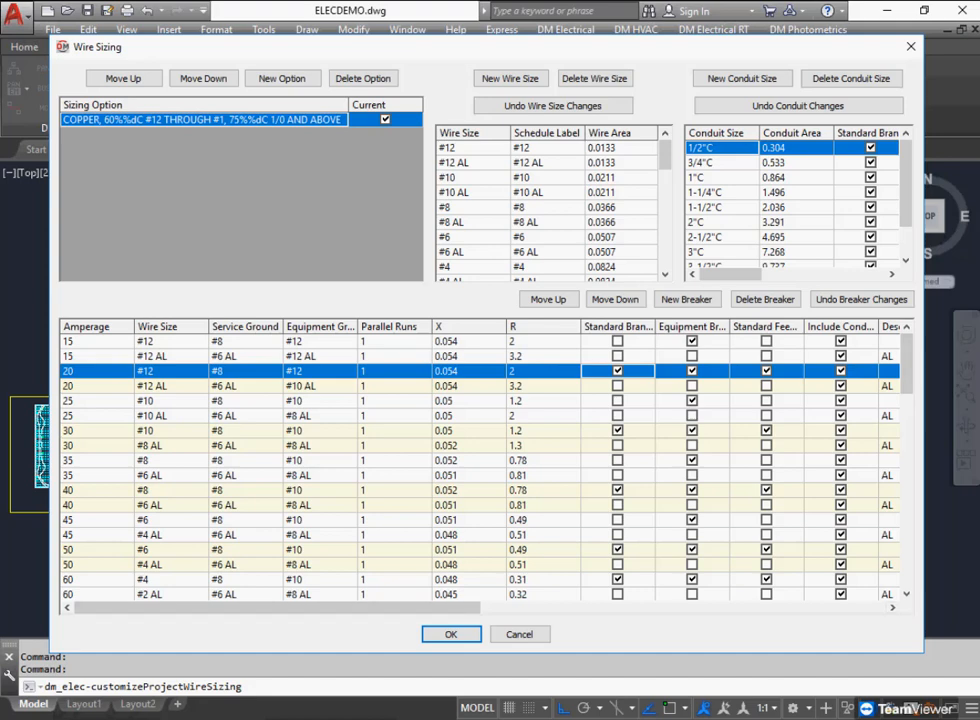
- Add a new 400 A breaker entry directly below the 400 A #250kcmil AL entry, with two parallel runs
drag(923, 653, 976, 659)
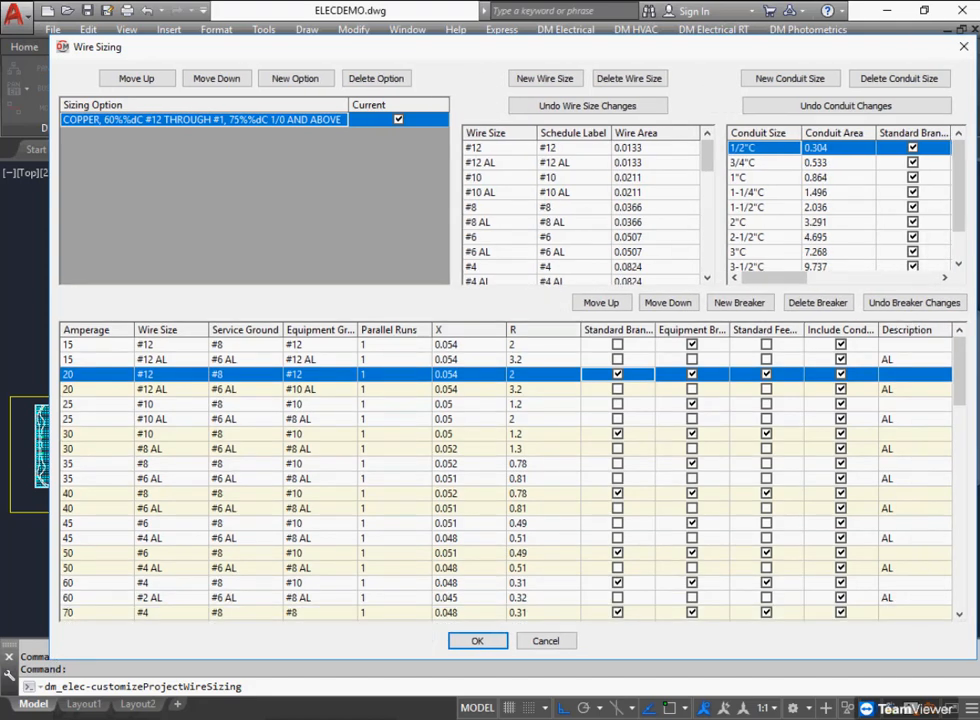
click(914, 389)
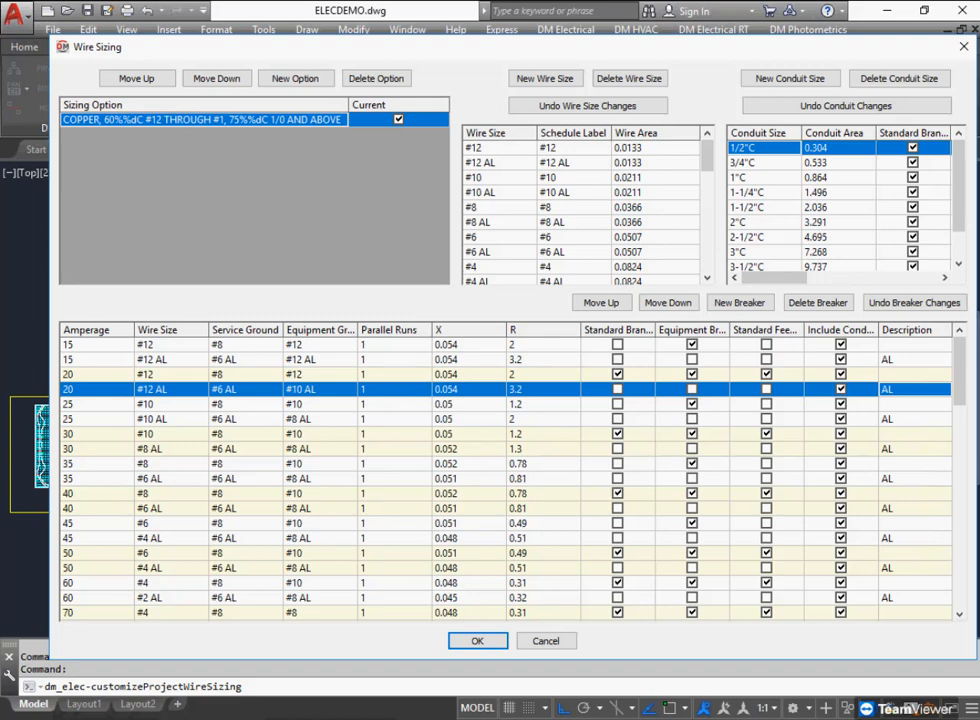
scroll(510, 478, down, 15)
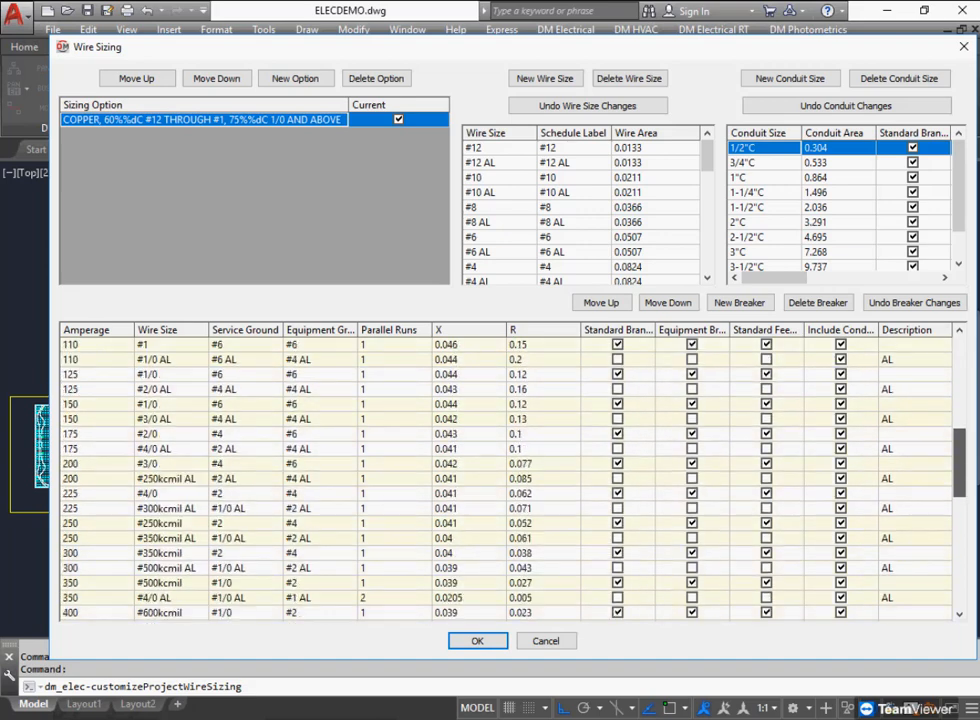
click(400, 463)
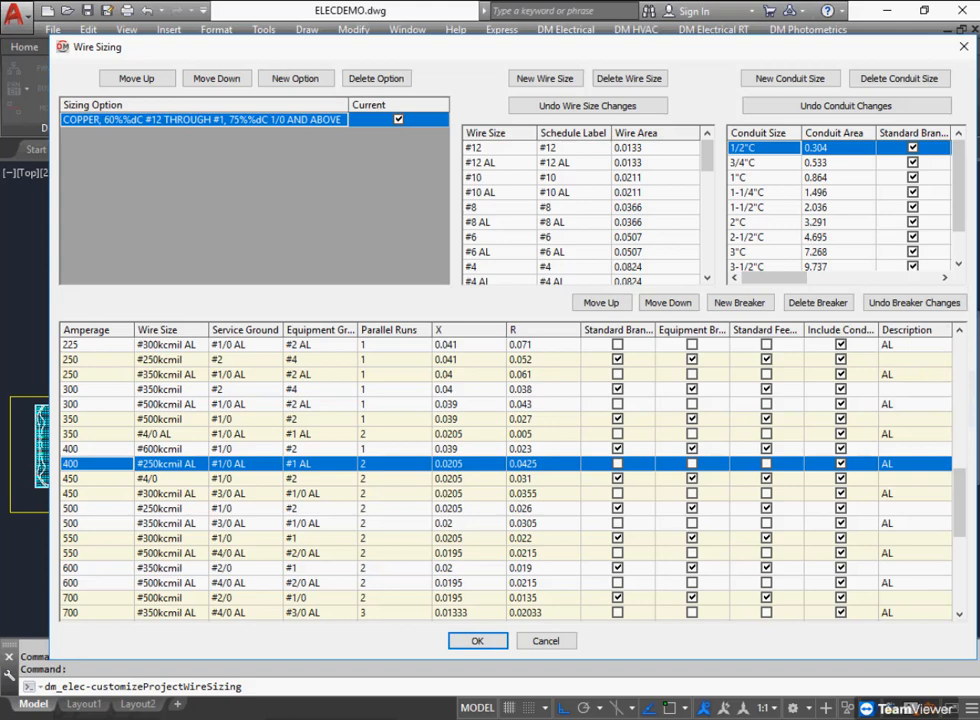
click(739, 302)
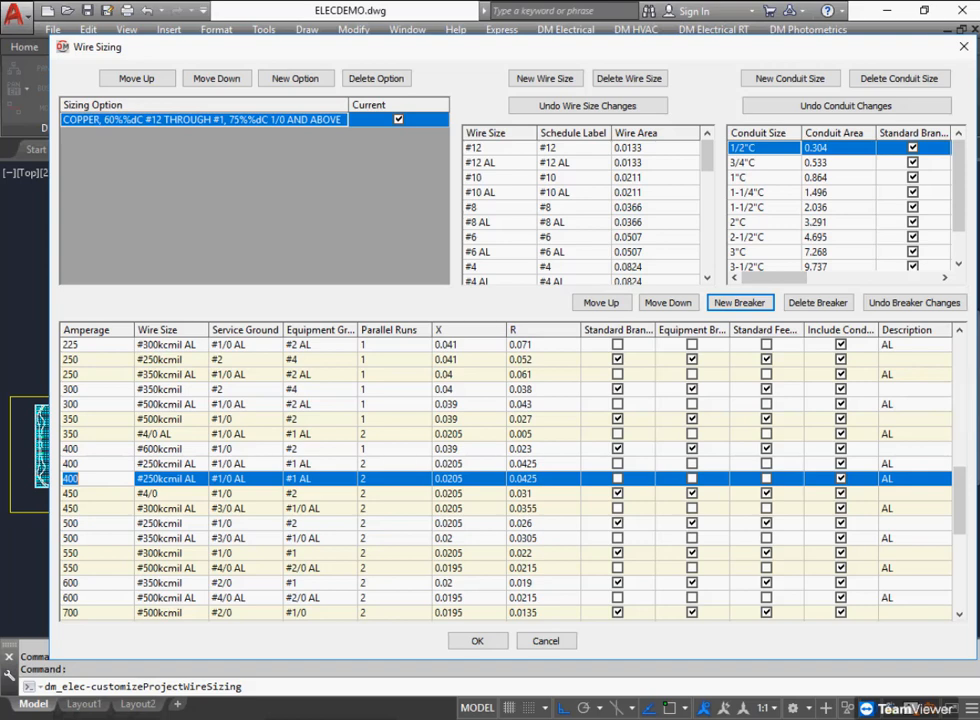
click(97, 449)
click(97, 479)
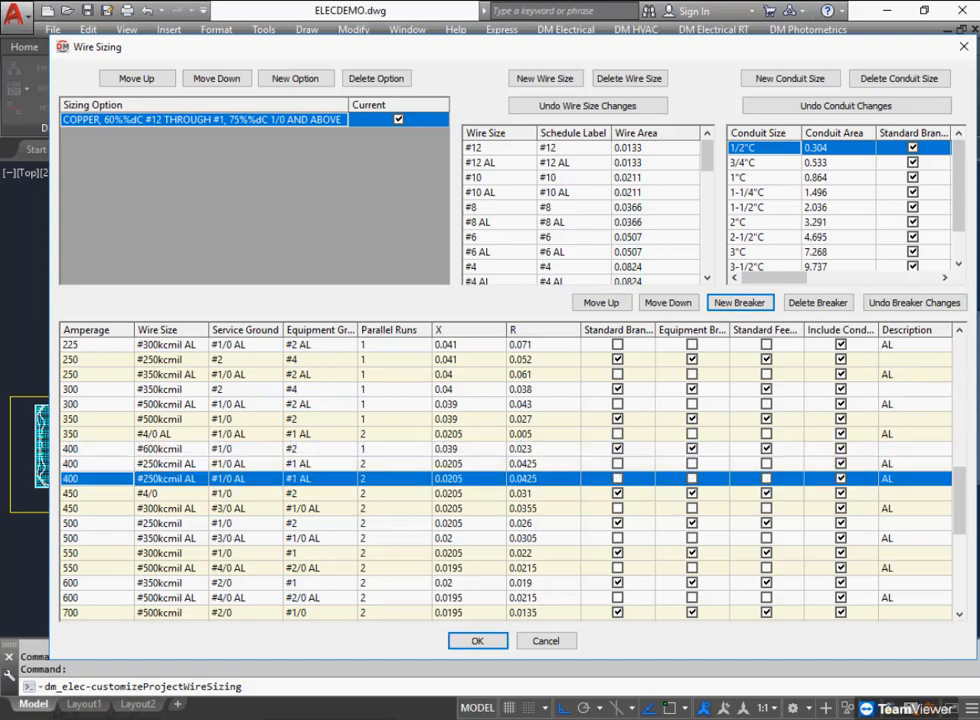
- Set the wire size of the new 400 A breaker entry to #3/0
scroll(97, 479, up, 1)
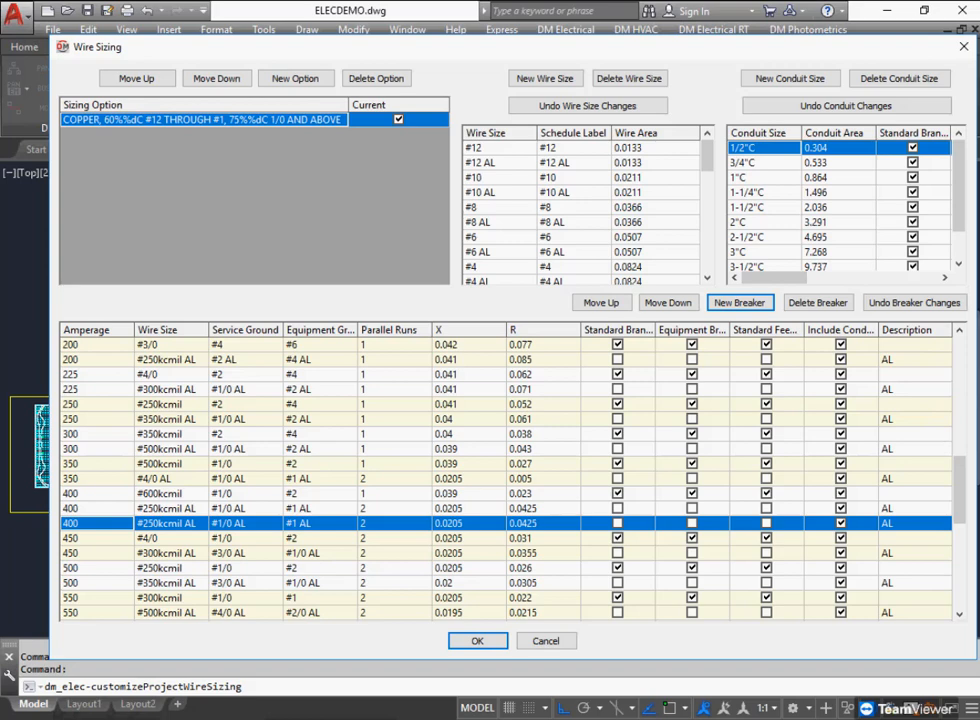
click(176, 523)
click(176, 523)
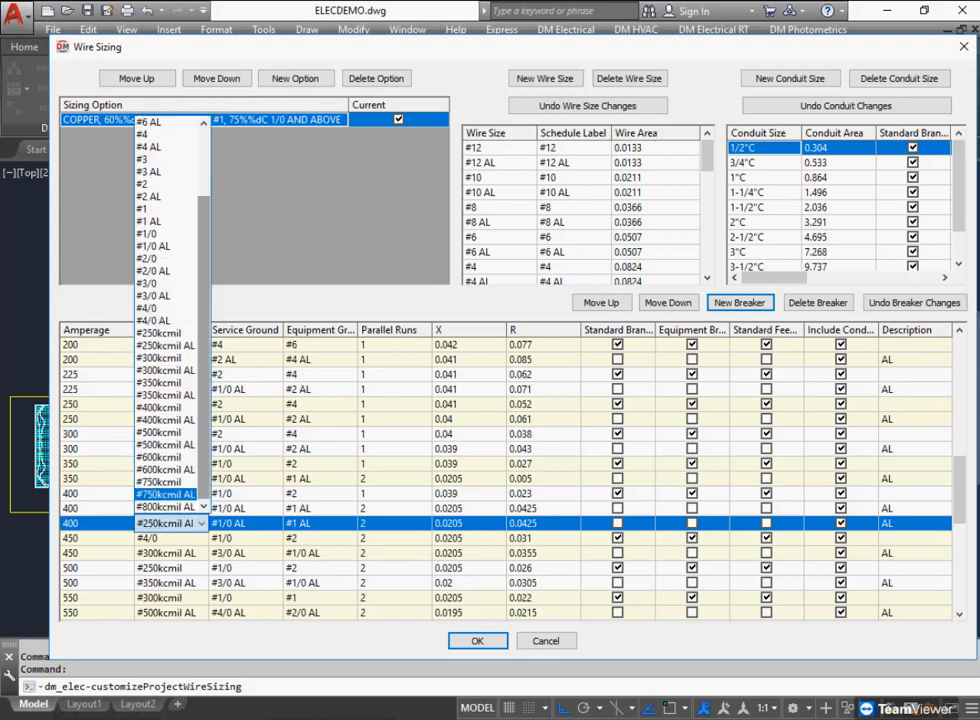
click(147, 283)
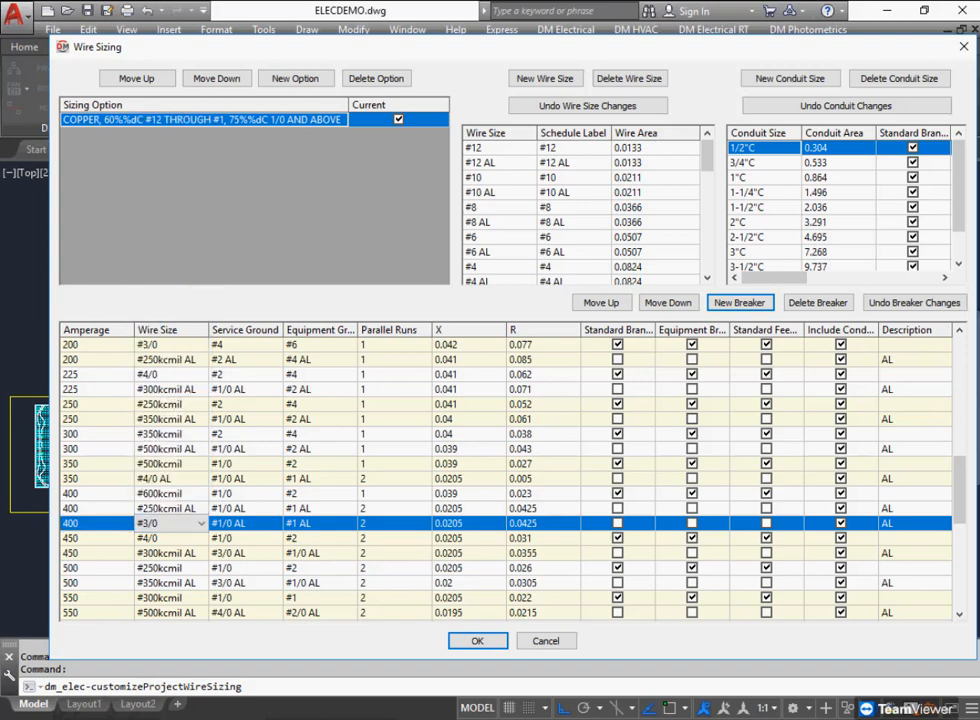
click(394, 523)
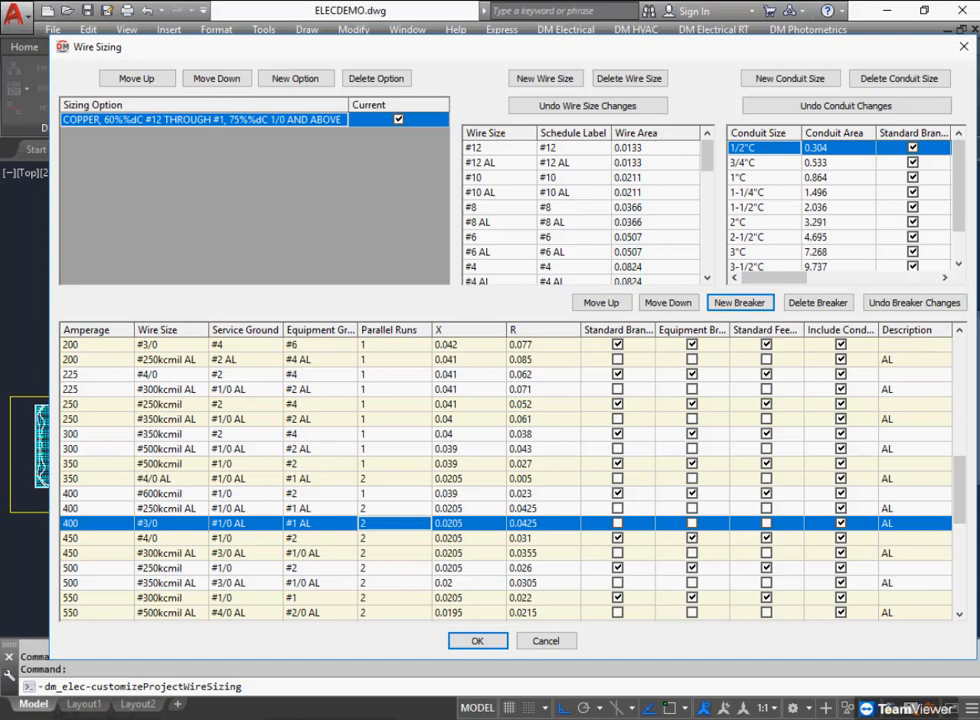
- Set the new 400 A breaker's service ground to #4 and its equipment ground to #6
click(246, 523)
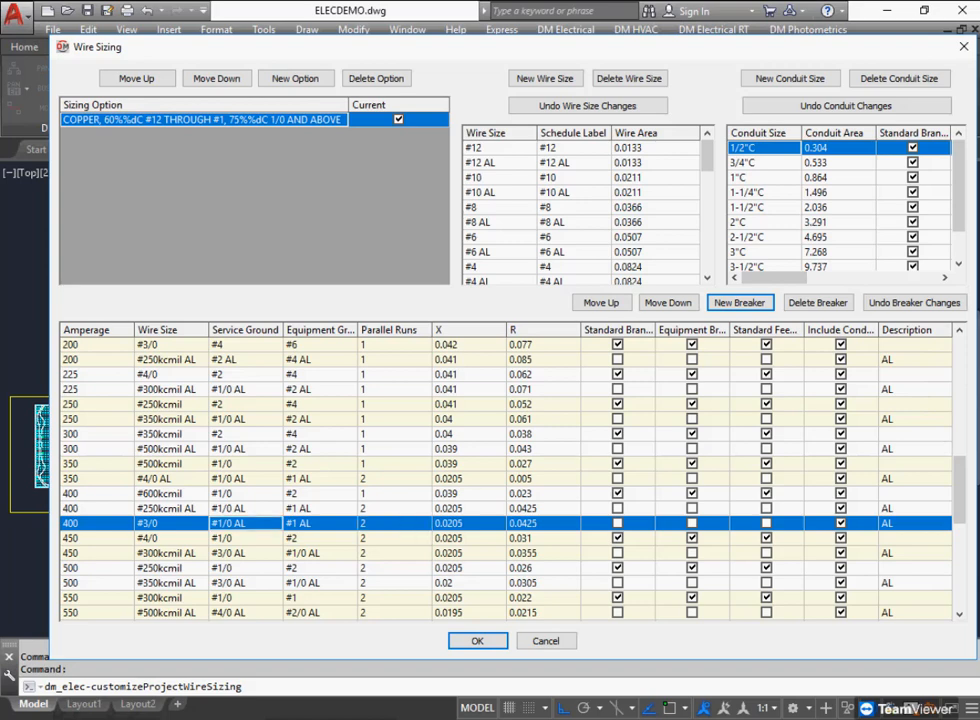
click(246, 523)
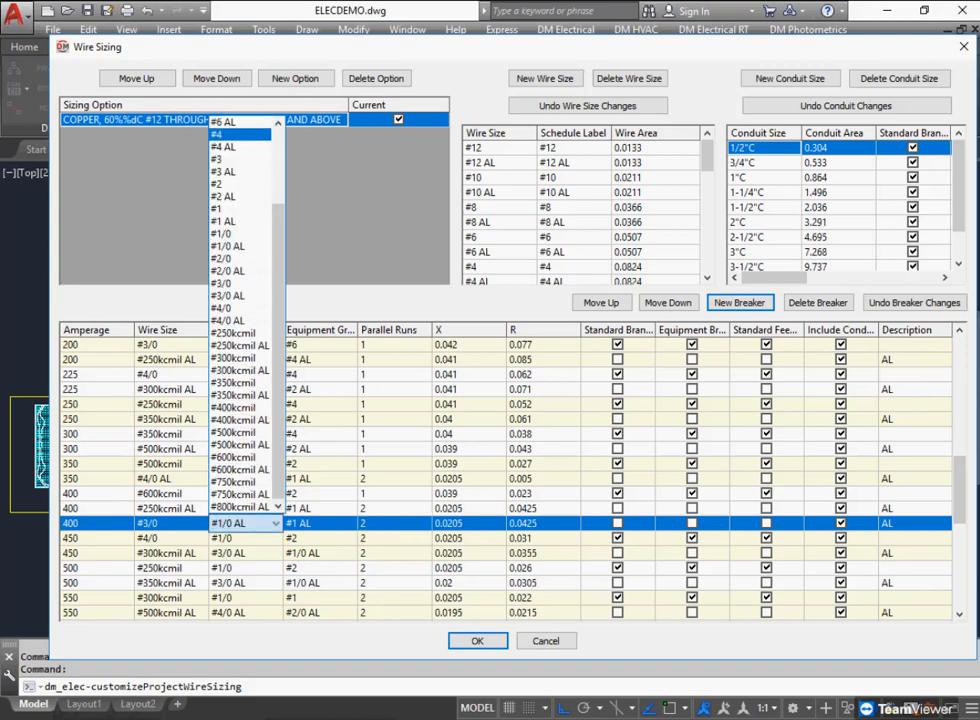
click(225, 134)
click(97, 345)
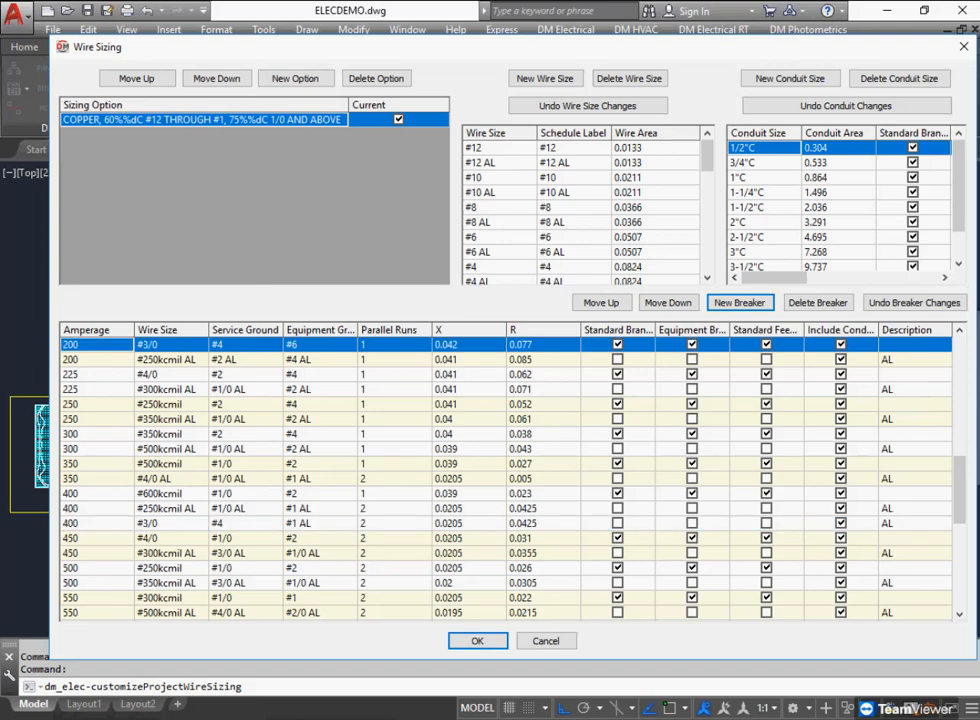
double_click(318, 523)
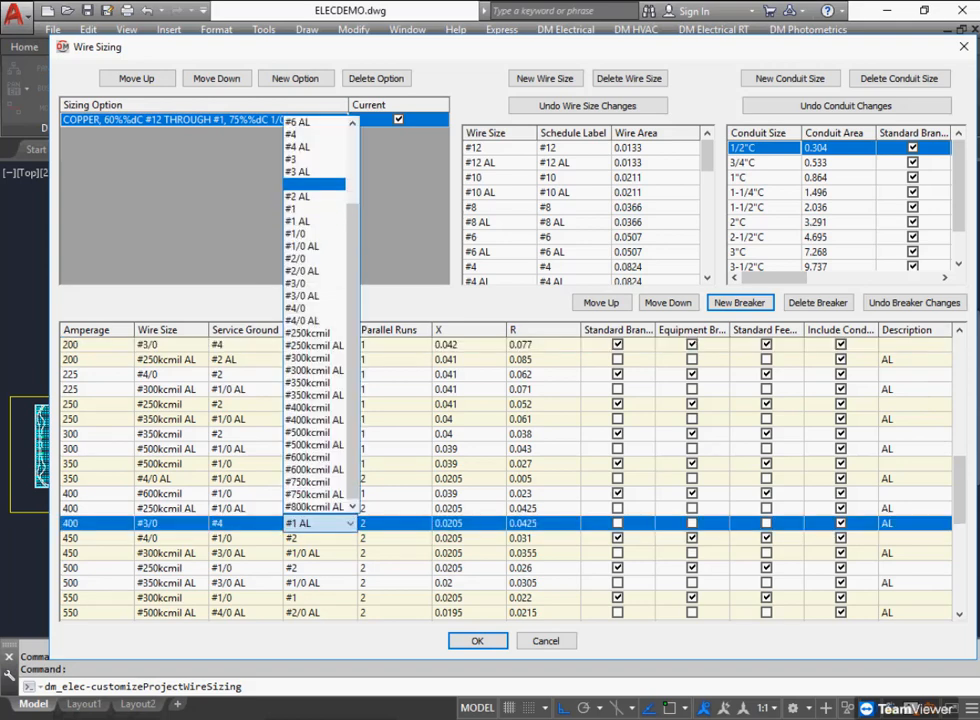
click(352, 123)
click(305, 122)
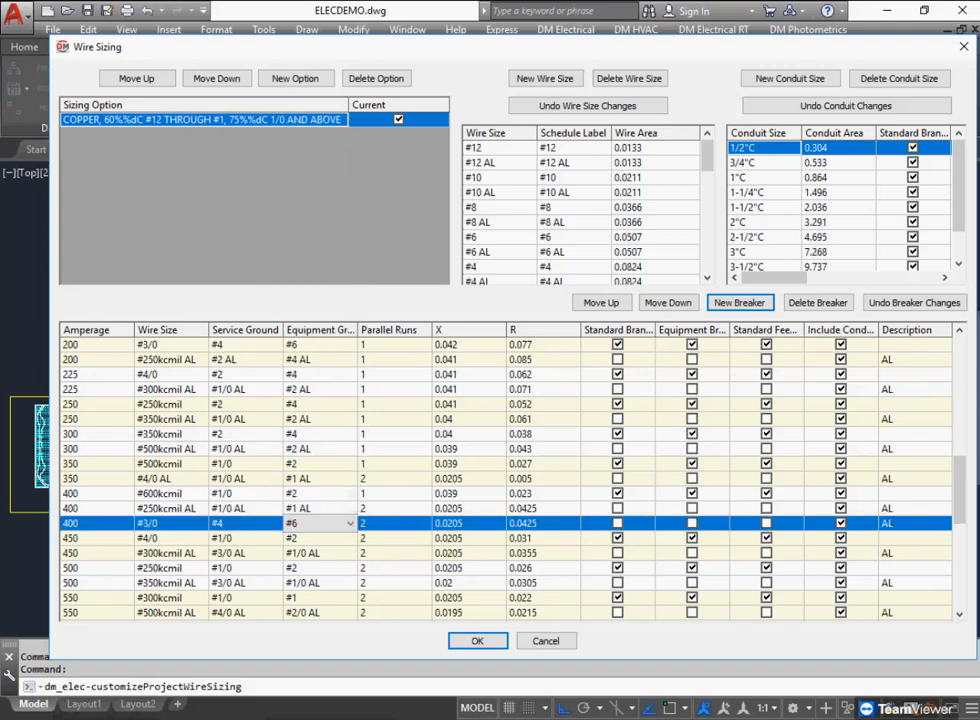
- Set the X value of the new 400 A #3/0 breaker entry to 0.021, using the 200 A #3/0 entry as reference
click(469, 523)
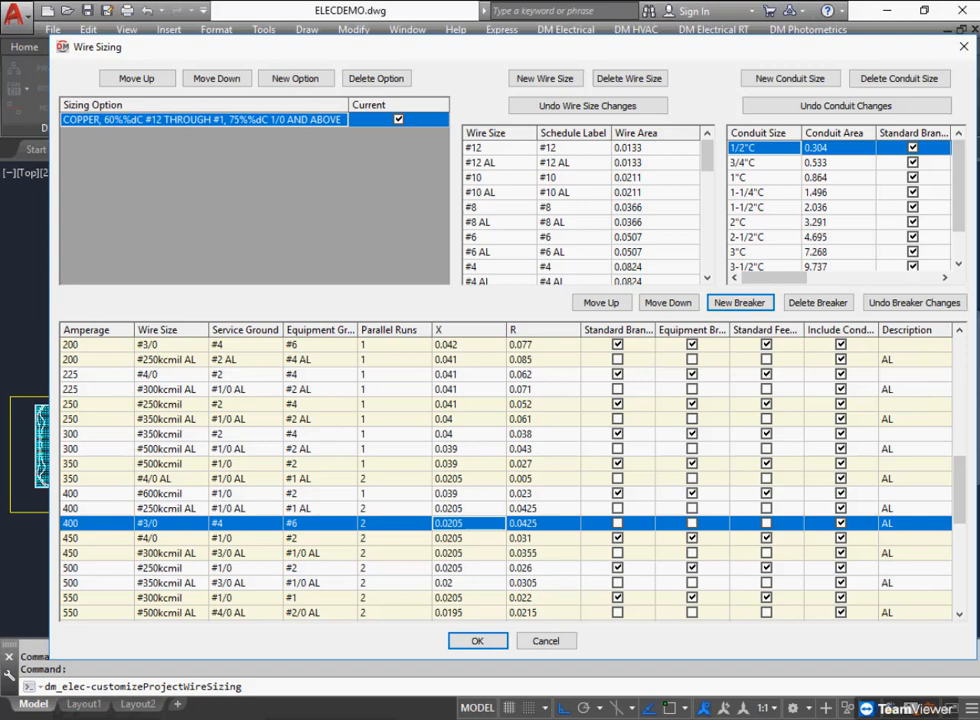
click(394, 344)
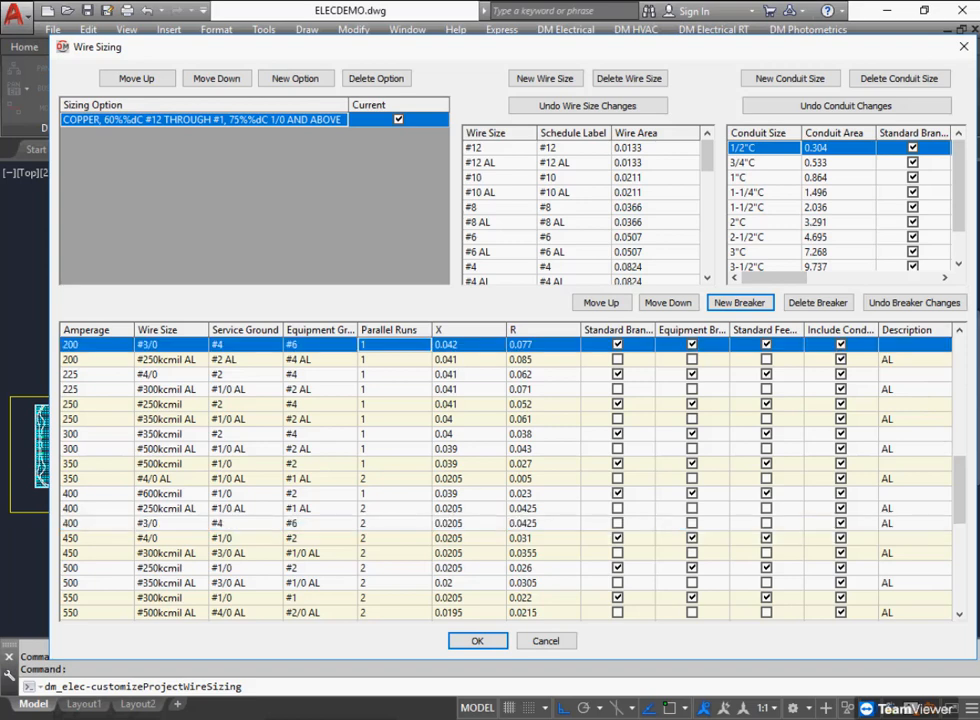
click(468, 344)
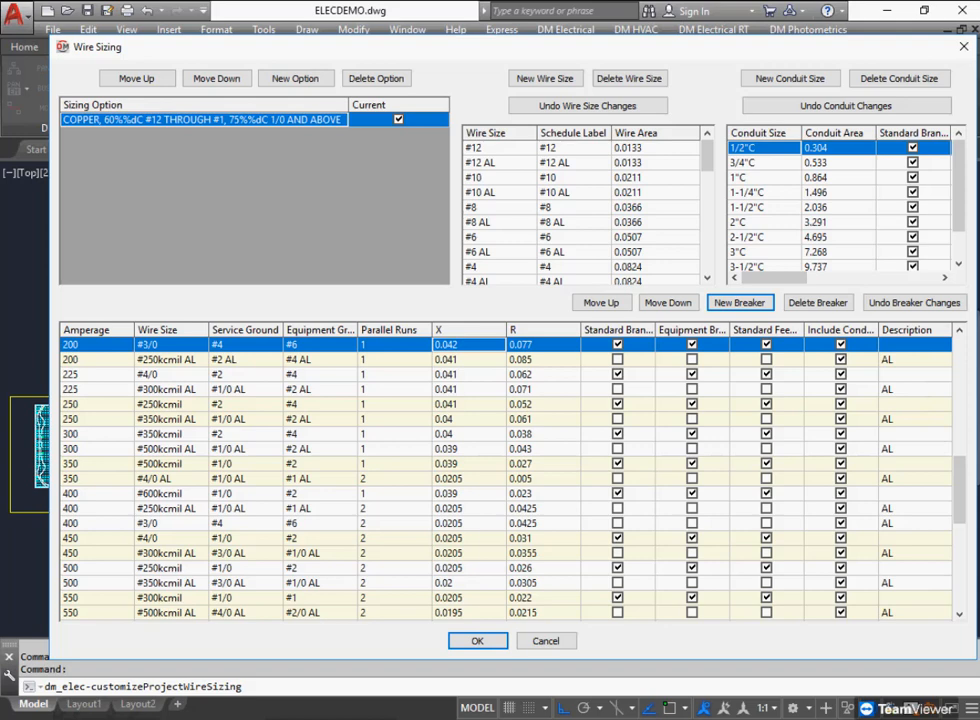
click(468, 523)
text(0.021)
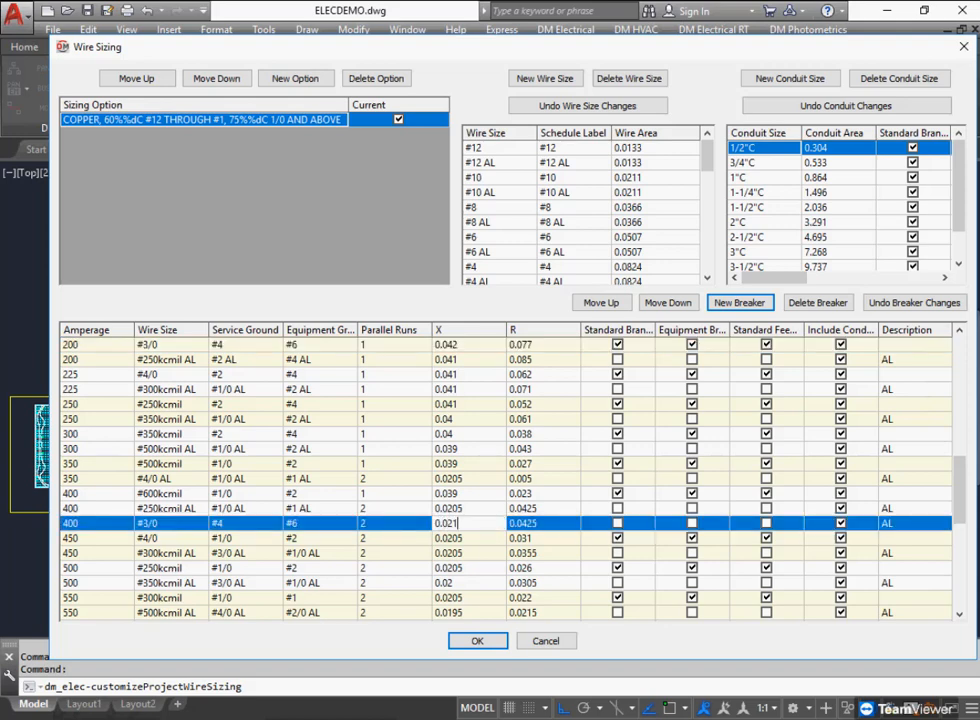
key(Tab)
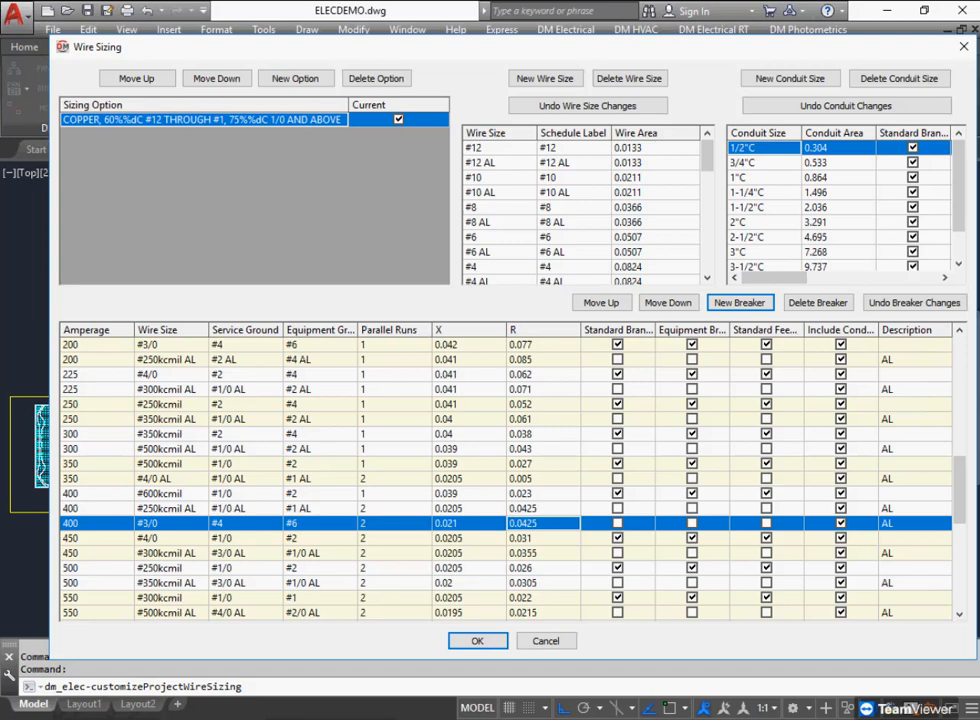
- Set the R value of the new 400 A #3/0 breaker entry to 0.0385
key(F2)
text(0.0385)
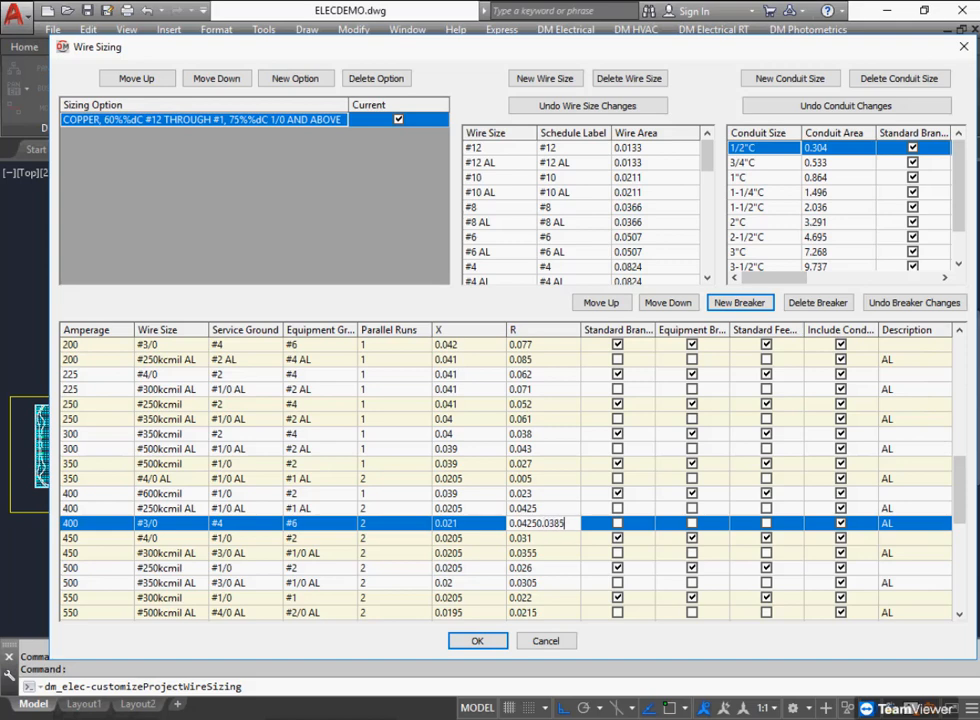
key(ctrl+a)
text(0.0385)
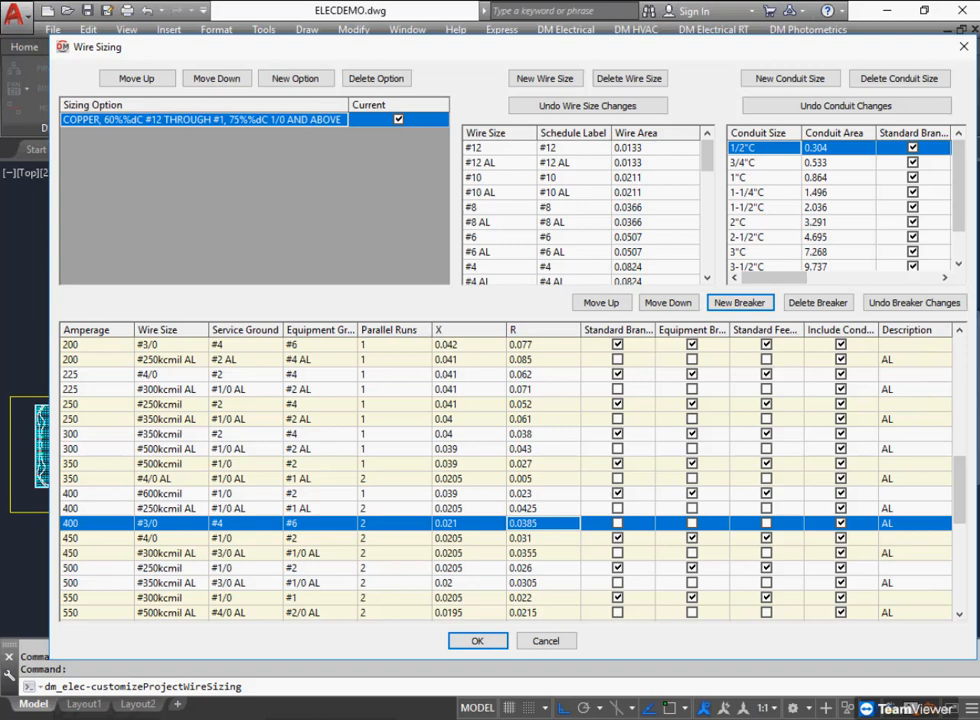
click(160, 493)
click(160, 523)
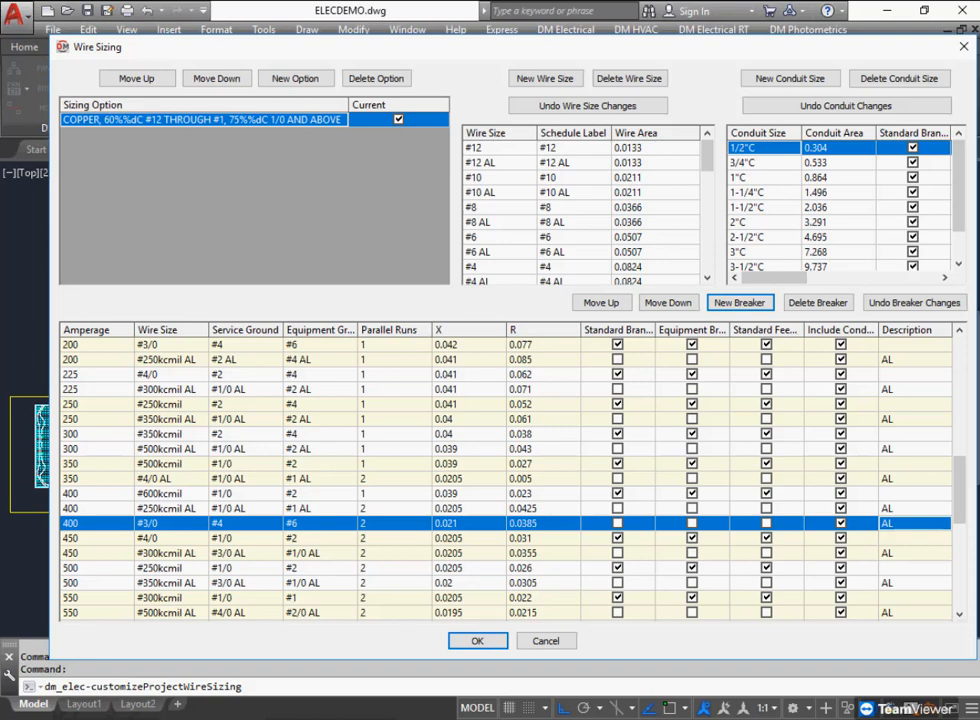
- Replace the new 400 A #3/0 breaker entry's description with "2 3/0" and accept the wire sizing changes
click(888, 523)
key(BackSpace)
key(BackSpace)
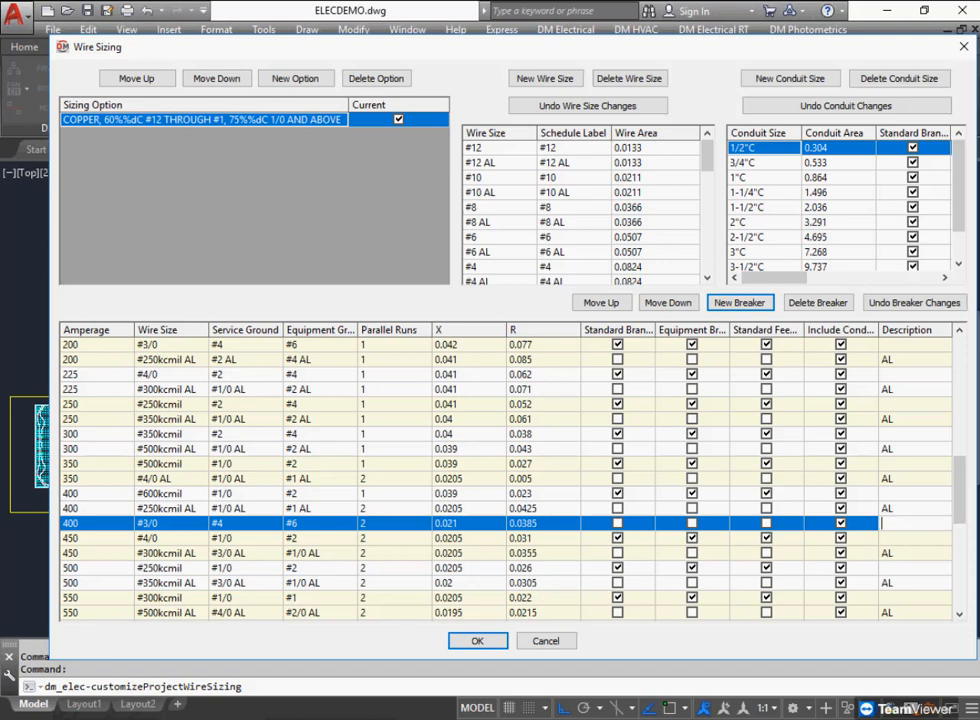
text(2 3/0)
key(Return)
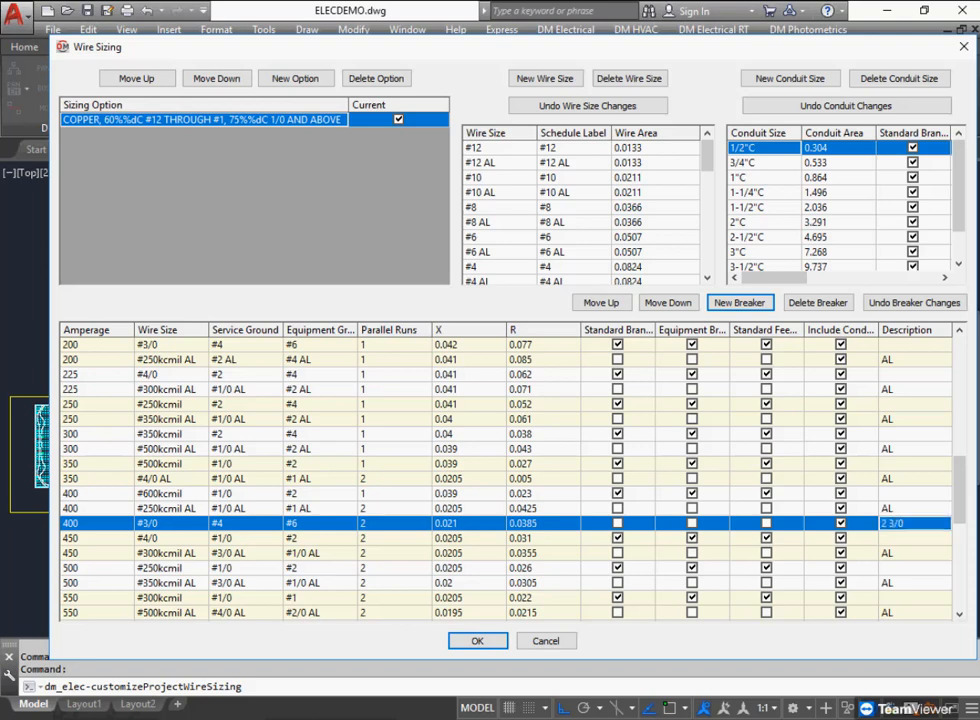
click(477, 641)
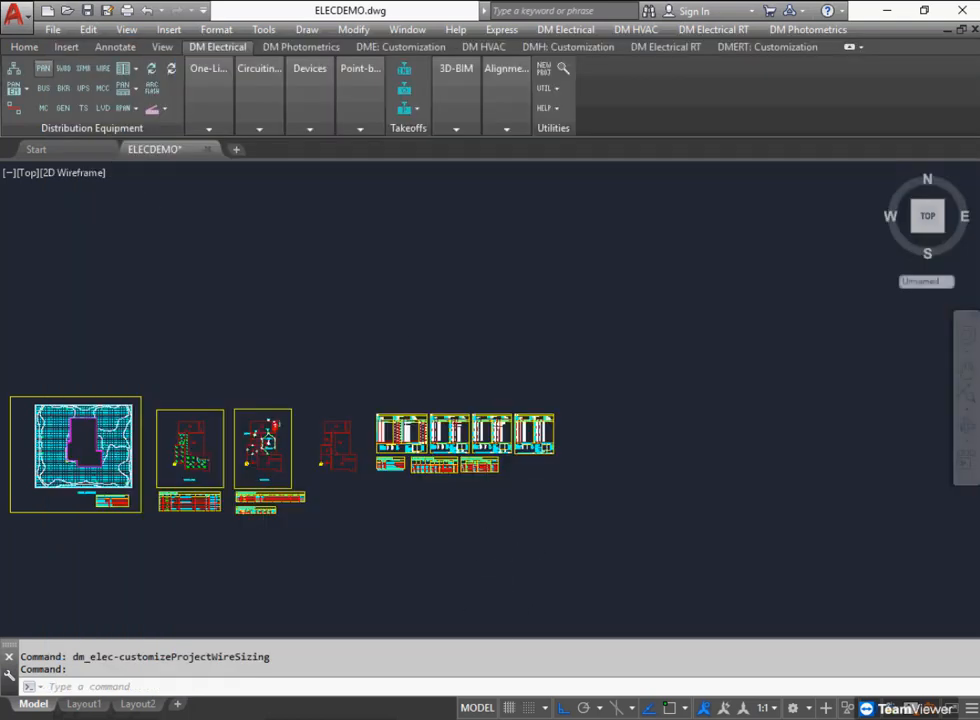
- Open the panel settings for H1 and review its conductor amps options, keeping Size Automatically
click(43, 68)
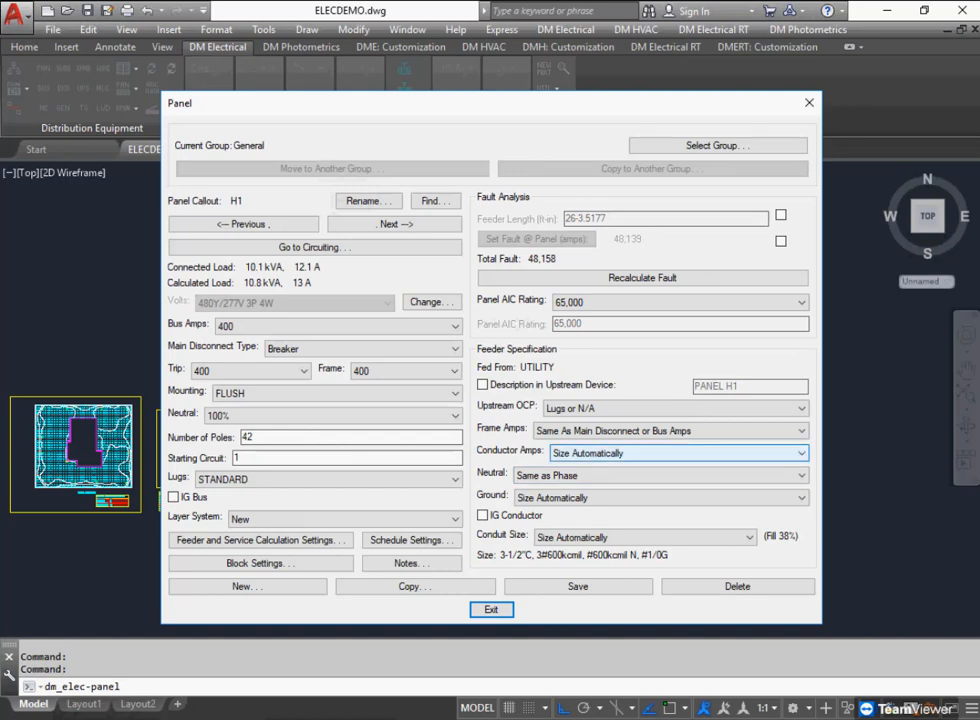
click(680, 453)
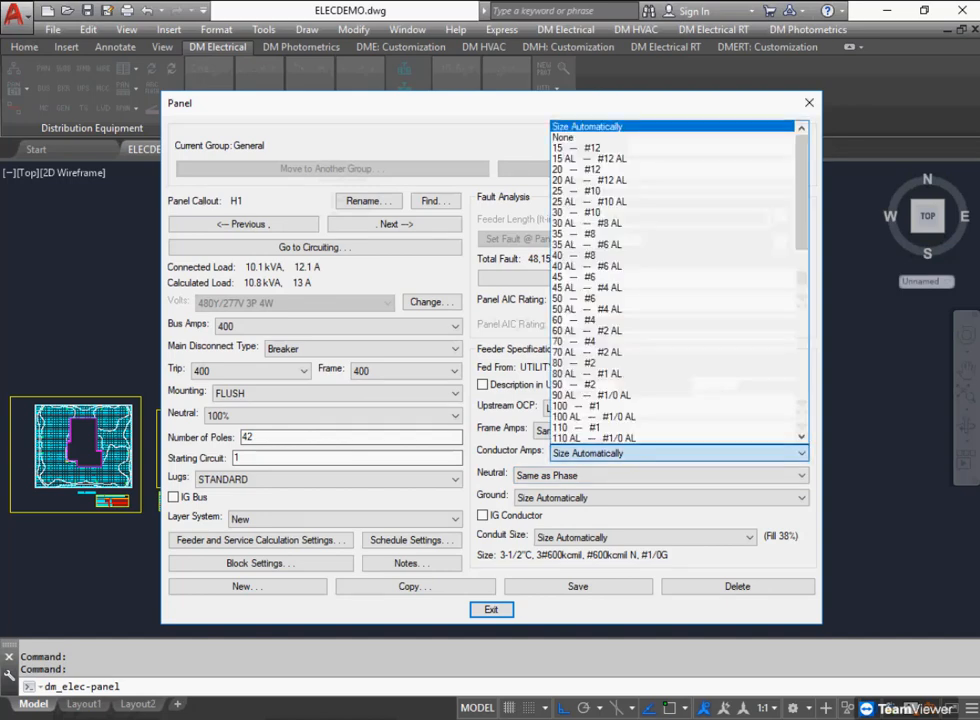
click(640, 127)
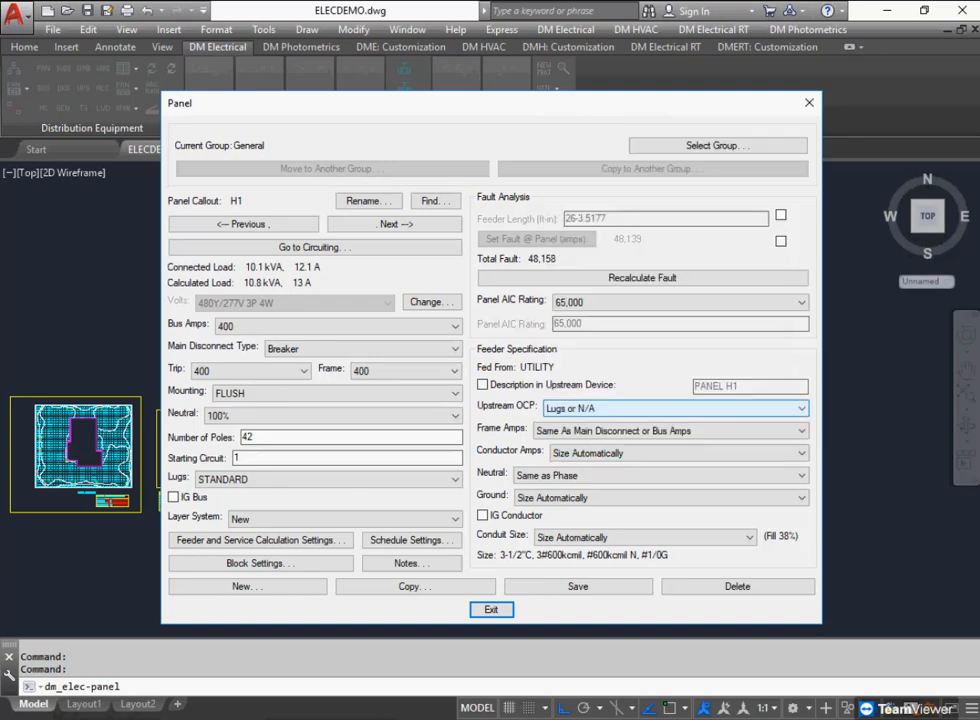
- Try the 400 and 400 2 3/0 options as panel H1's upstream OCP
click(670, 408)
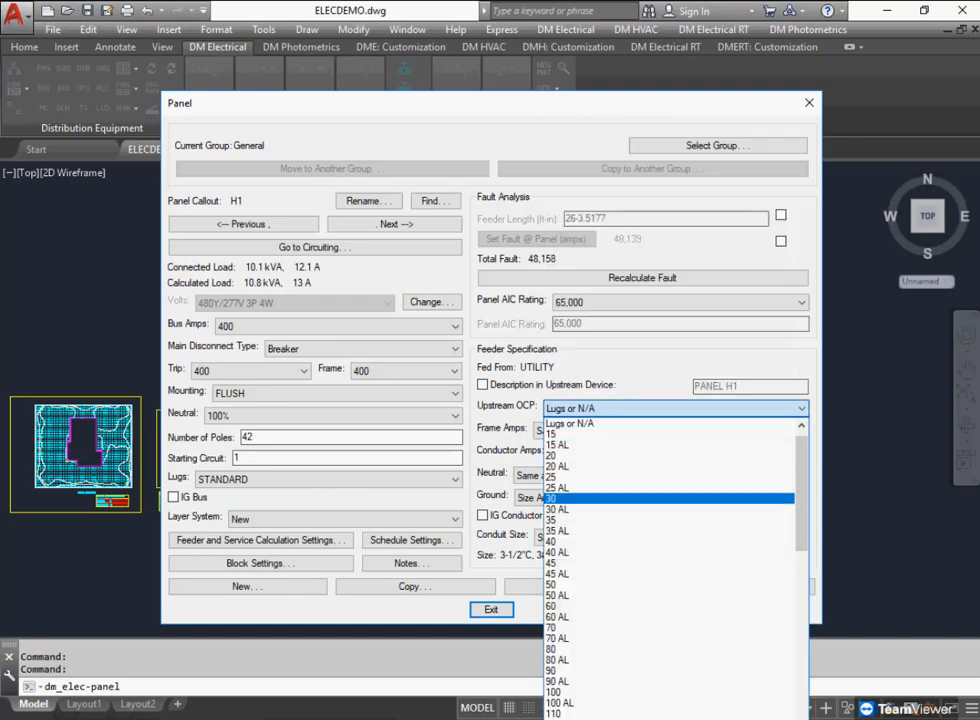
scroll(590, 492, down, 9)
scroll(590, 560, down, 3)
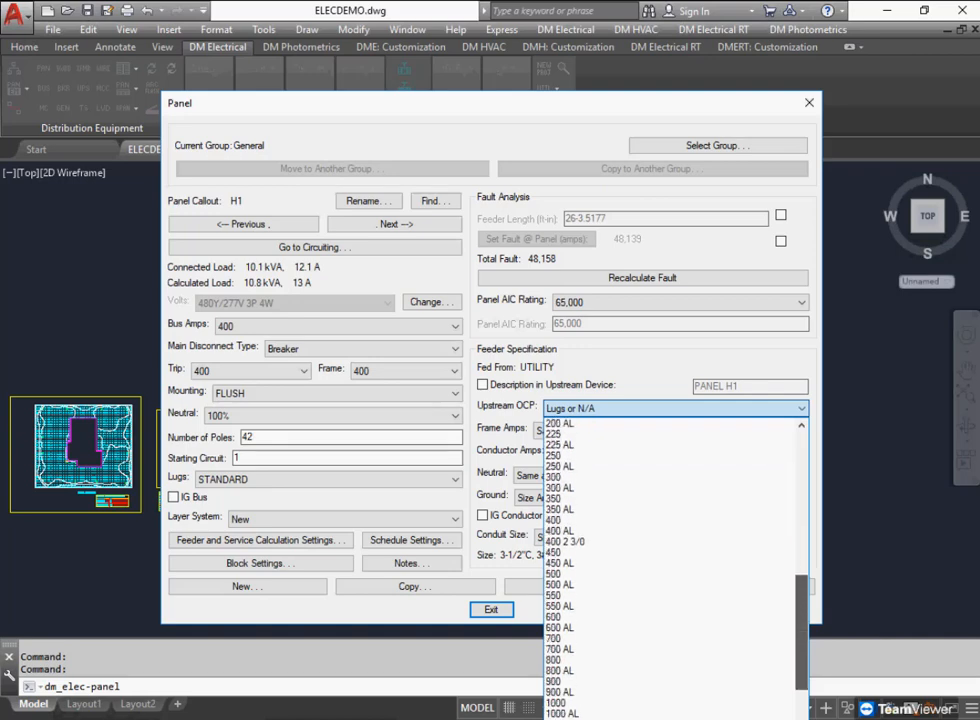
scroll(590, 509, down, 1)
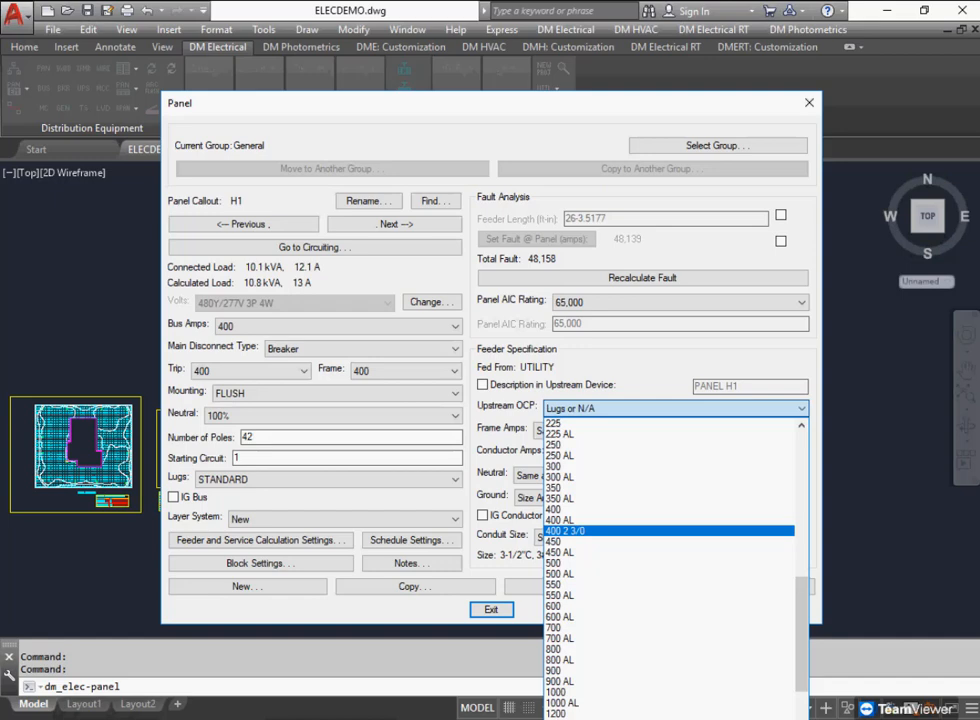
click(560, 509)
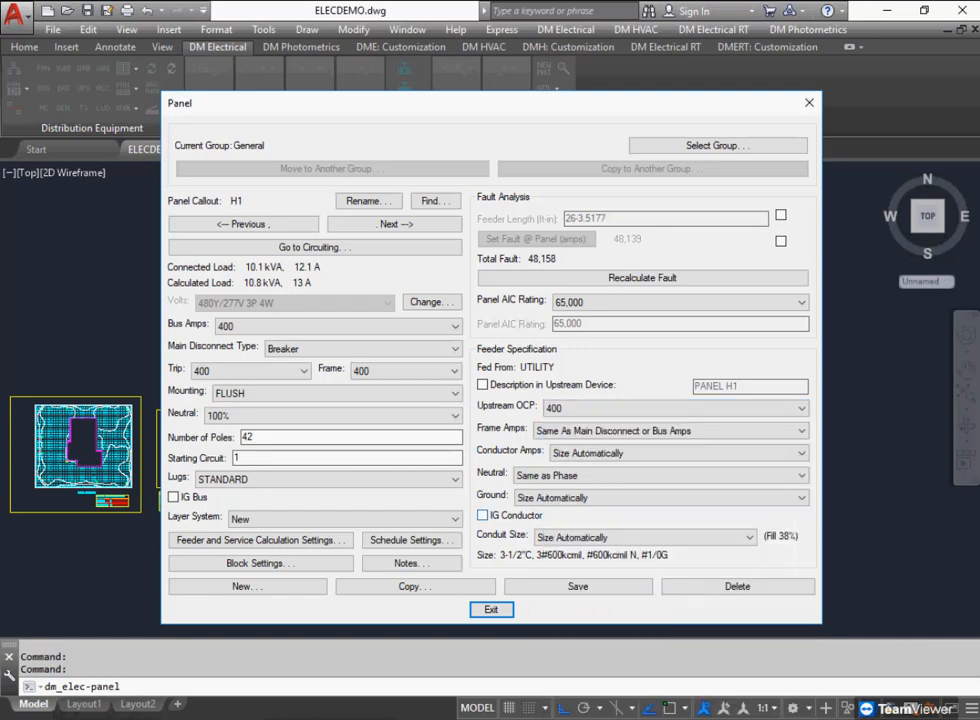
click(670, 408)
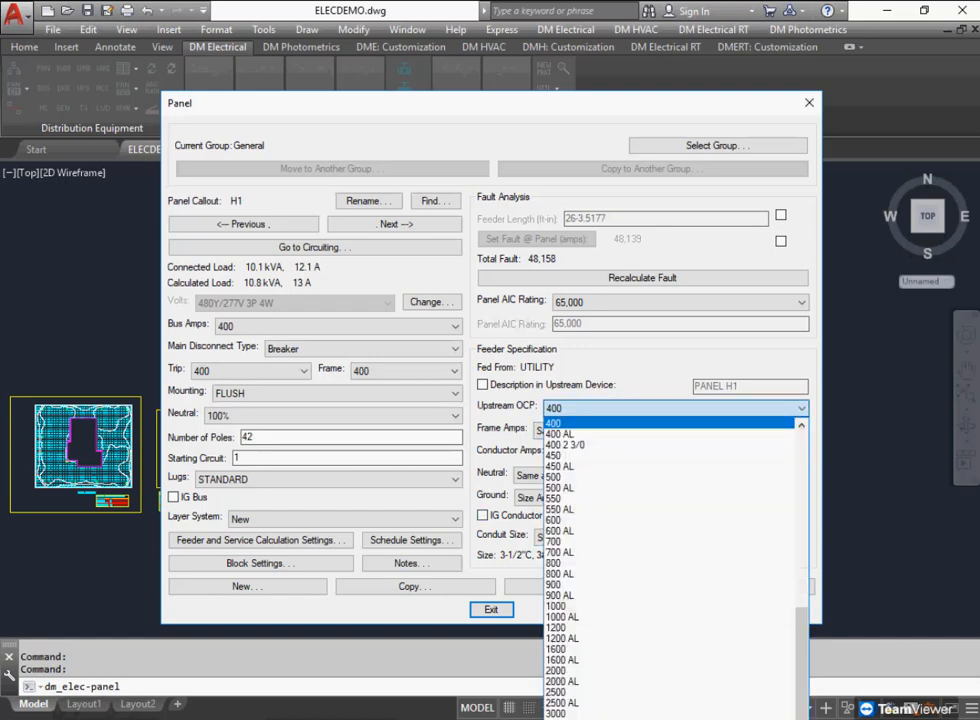
click(580, 431)
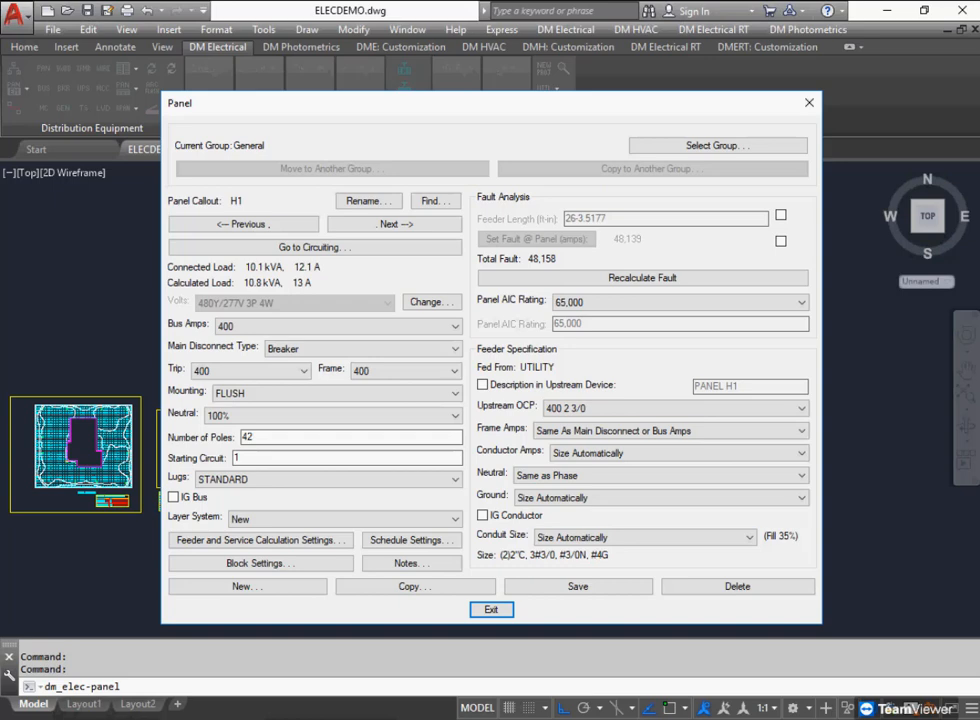
- Set panel H1's upstream OCP to Same As Main Disconnect or Bus Amps, and close the panel settings with the changes saved
click(670, 408)
click(600, 428)
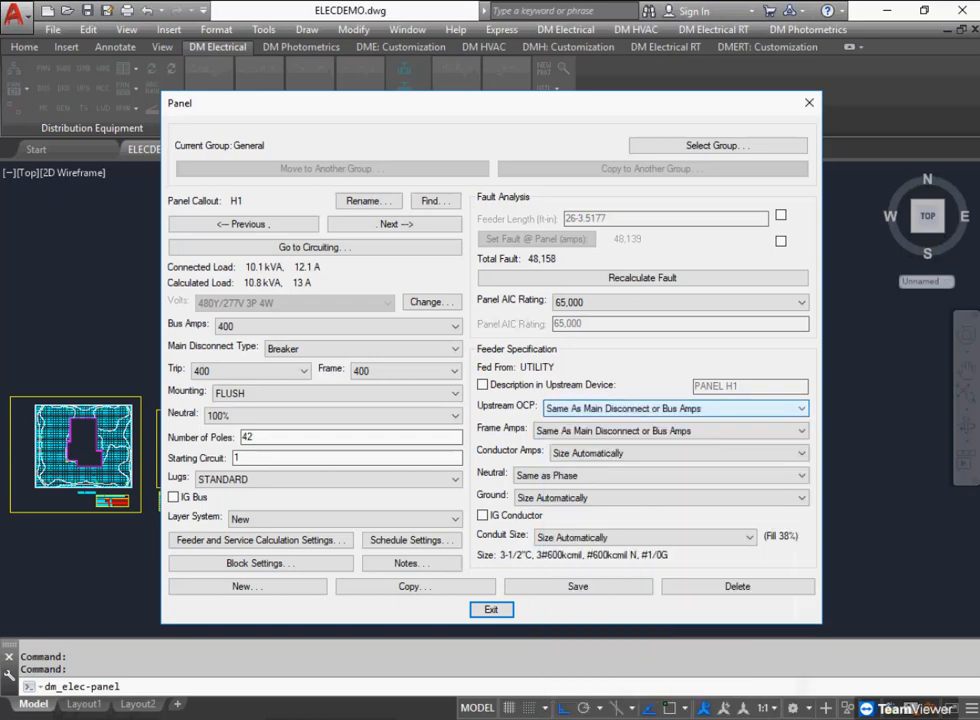
click(578, 586)
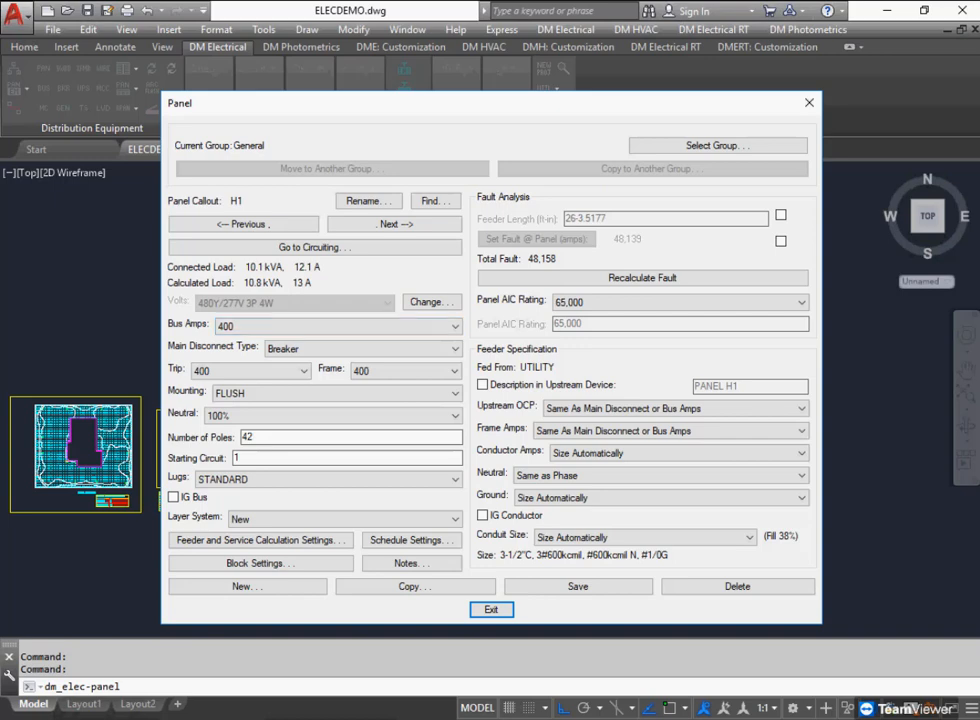
key(Return)
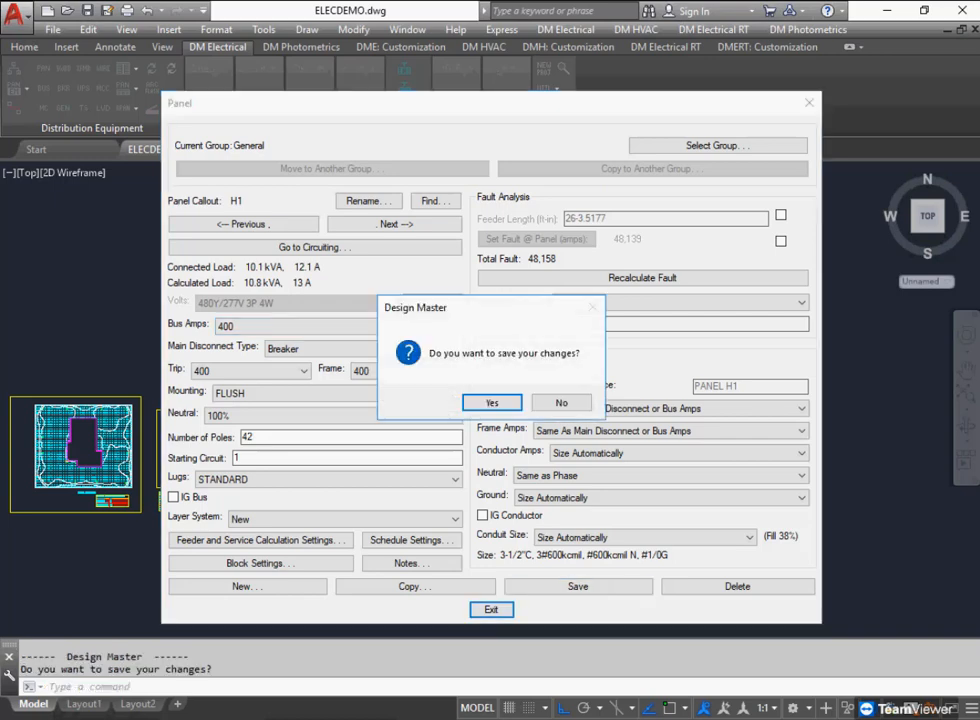
key(Return)
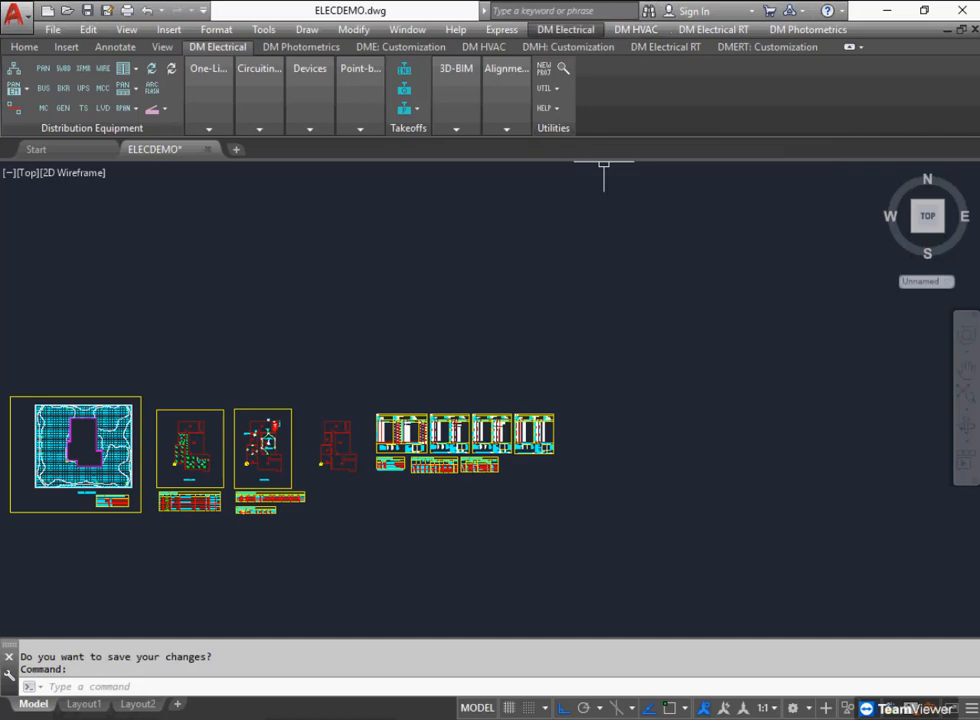
- Reopen the project's wire sizing list and enable standard feeder, equipment branch and standard branch for the 400 A #3/0 entry
click(565, 29)
mouse_move(588, 485)
mouse_move(890, 479)
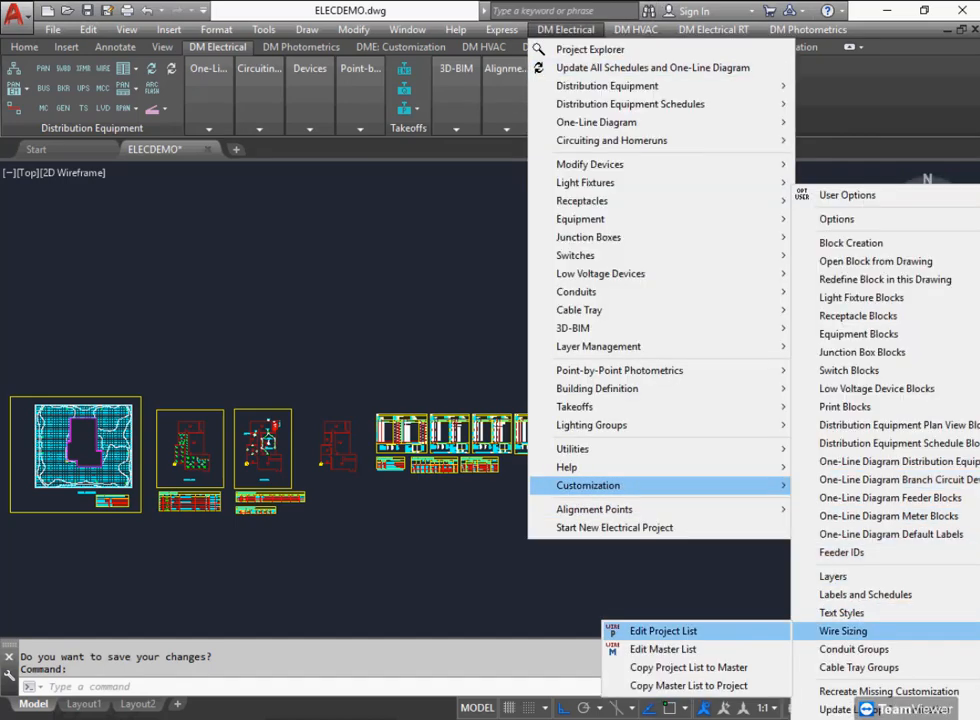
click(843, 631)
scroll(510, 478, down, 13)
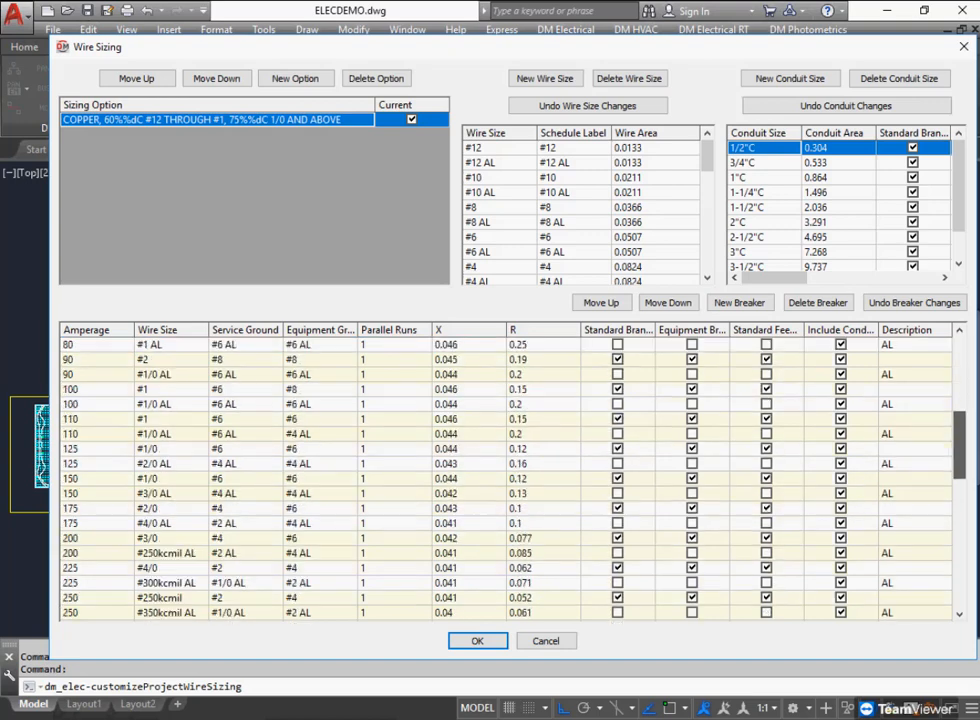
click(100, 449)
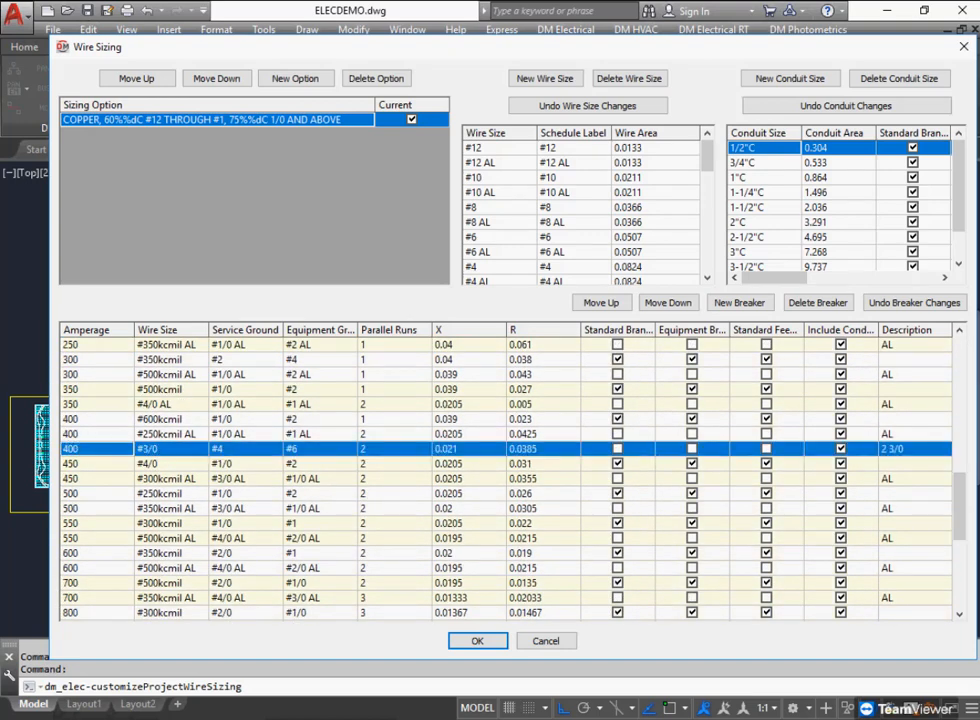
click(766, 449)
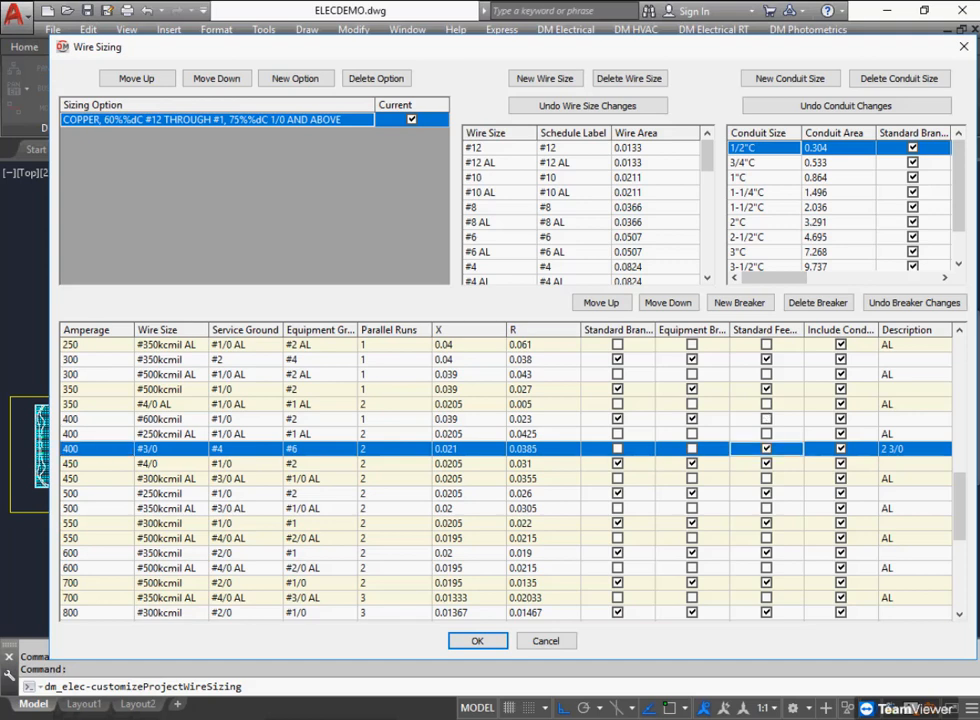
click(692, 449)
click(617, 449)
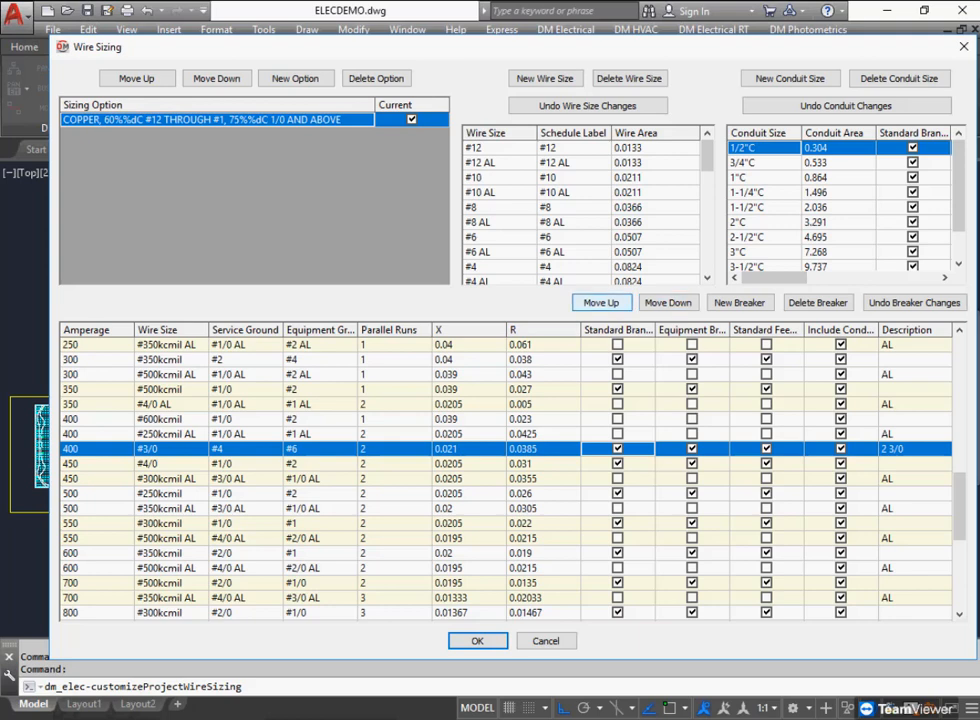
- Move the 400 A #3/0 entry above the 400 A #600kcmil entry and clear its description
click(601, 302)
click(601, 302)
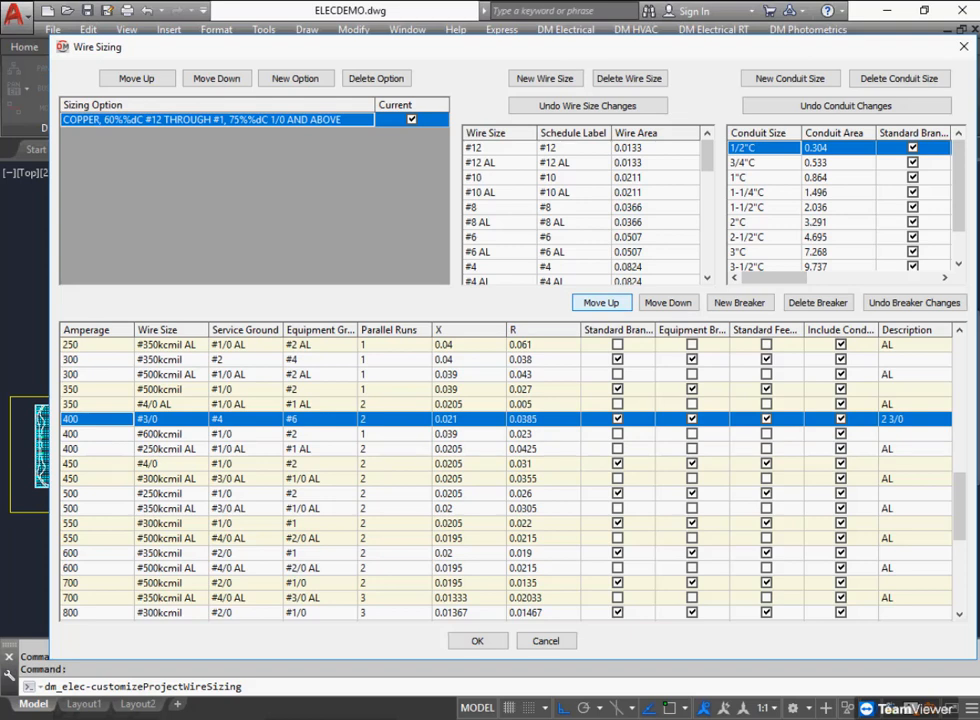
click(895, 419)
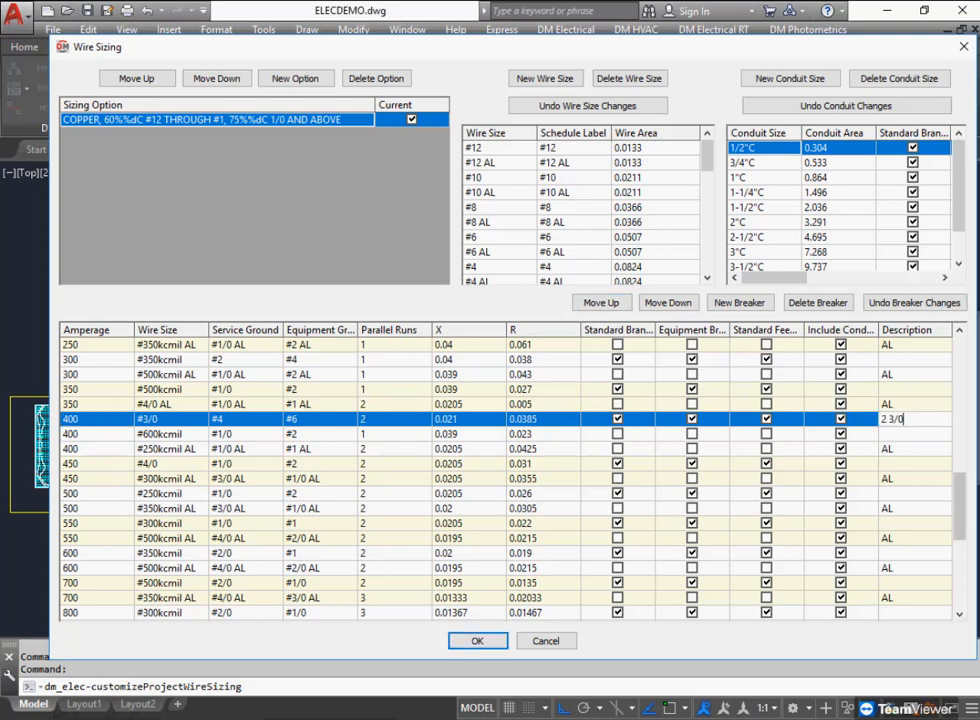
key(BackSpace)
key(BackSpace)
key(BackSpace)
key(BackSpace)
key(BackSpace)
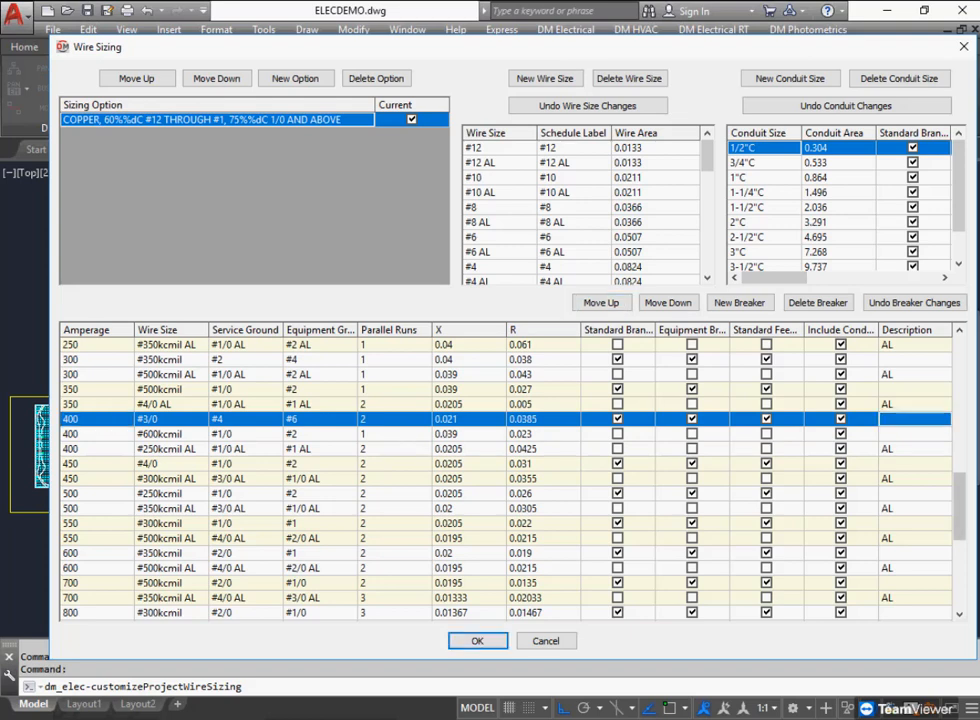
- Set the 400 A #600kcmil entry's description to "600kcmil" and accept the wire sizing changes
click(895, 434)
text(600kcmil)
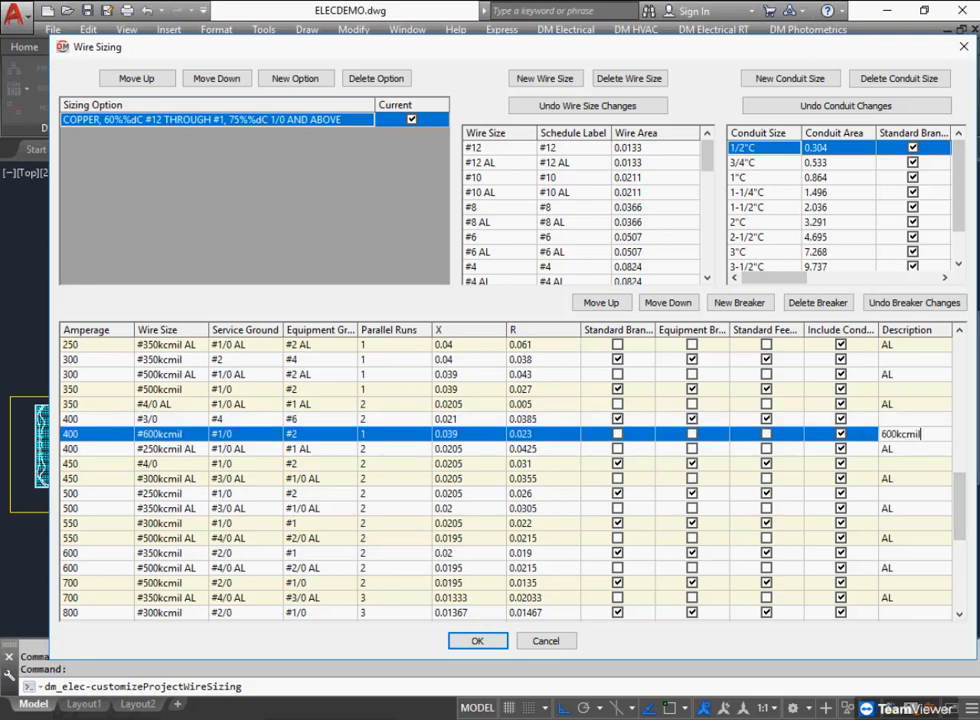
key(Return)
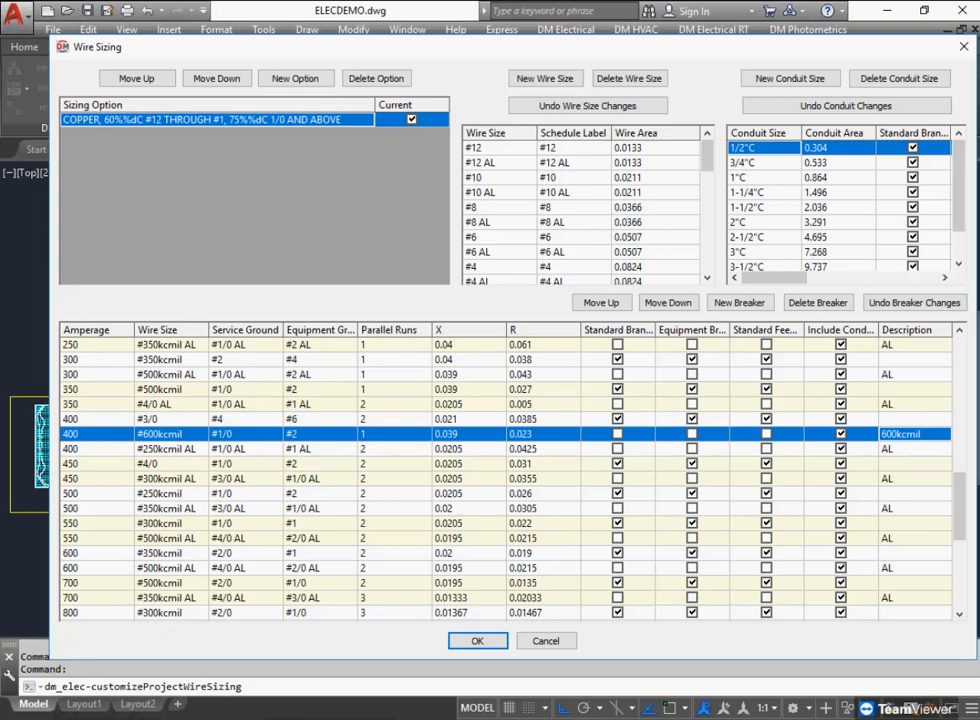
key(Return)
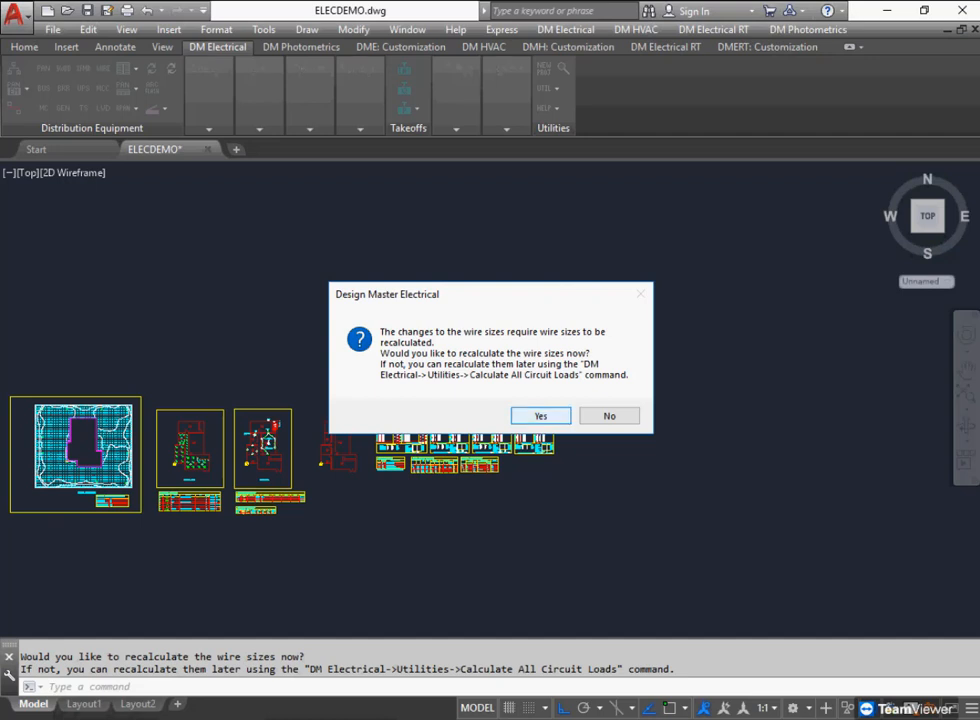
- Recalculate the wire sizes, and keep panel H1's upstream OCP set to Same As Main Disconnect or Bus Amps
click(540, 415)
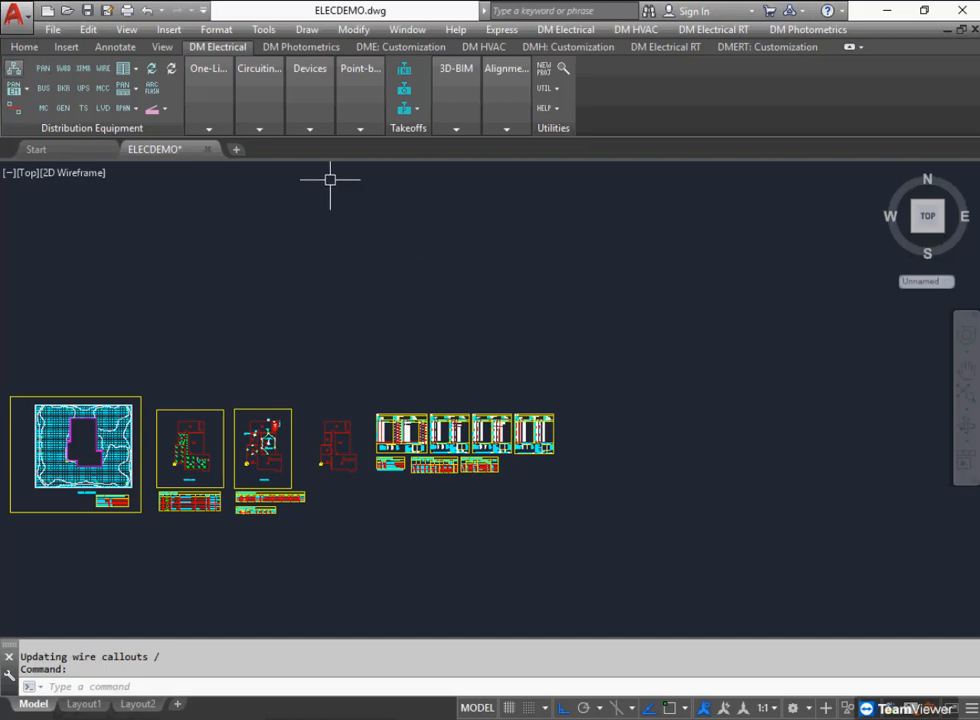
click(43, 68)
click(672, 408)
scroll(650, 499, down, 5)
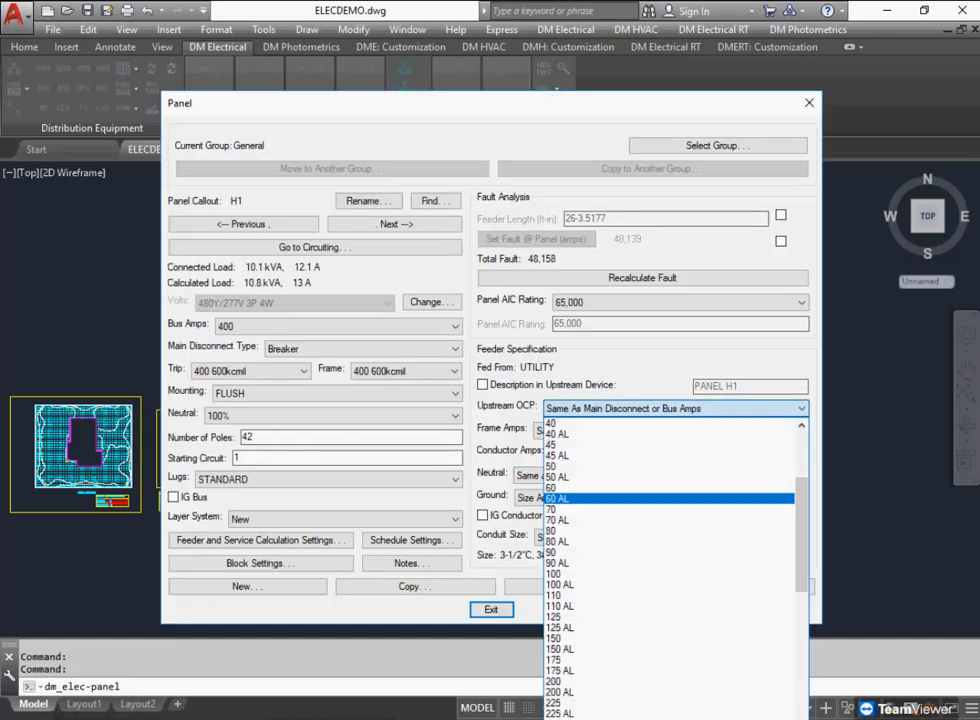
click(650, 658)
click(672, 408)
scroll(650, 500, up, 15)
click(650, 422)
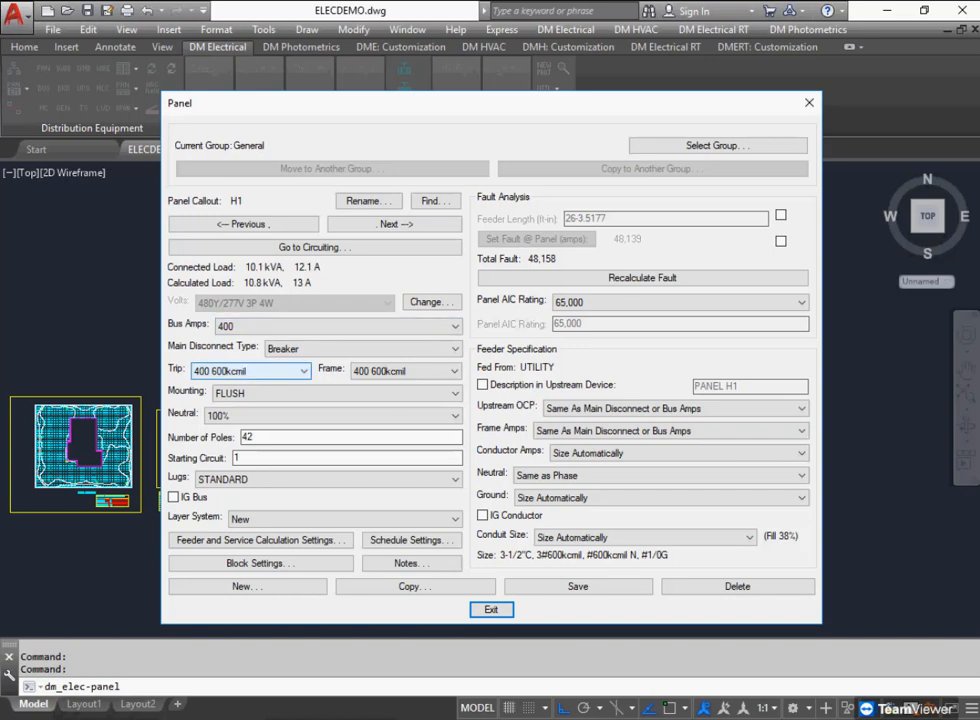
- Set panel H1's main breaker trip to Same as Bus Amps and close the panel settings with the change saved
click(250, 371)
scroll(250, 540, up, 2)
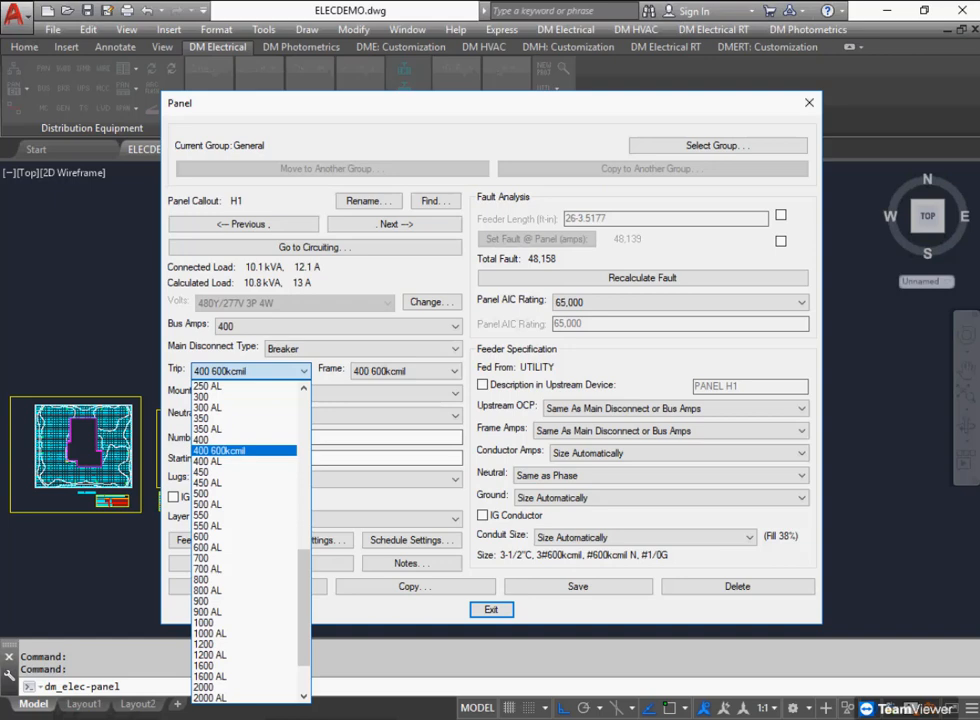
scroll(250, 540, up, 13)
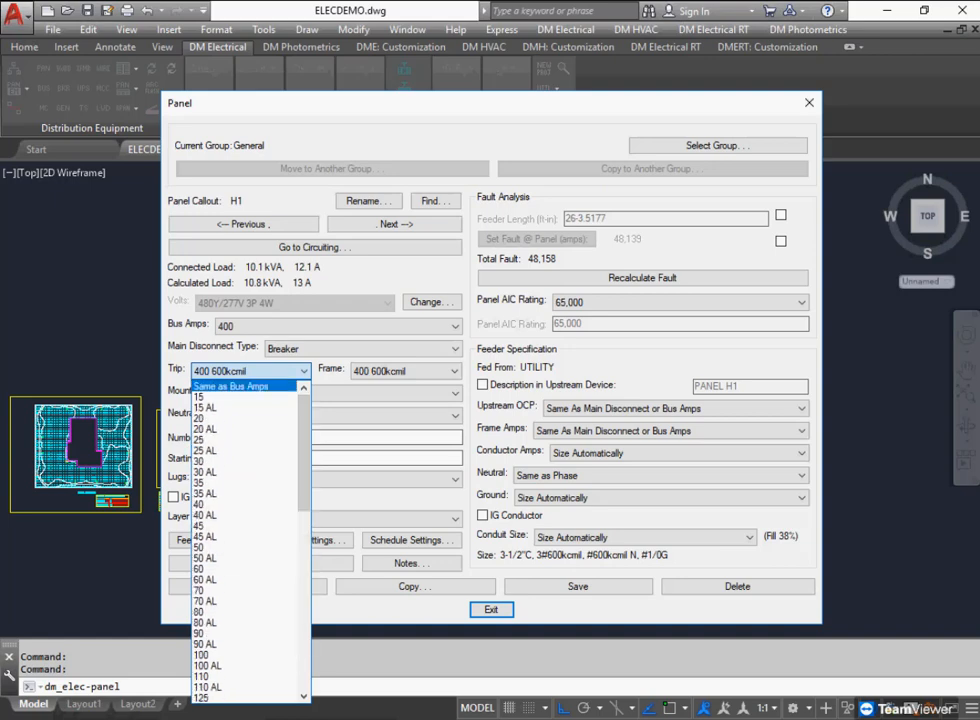
key(Return)
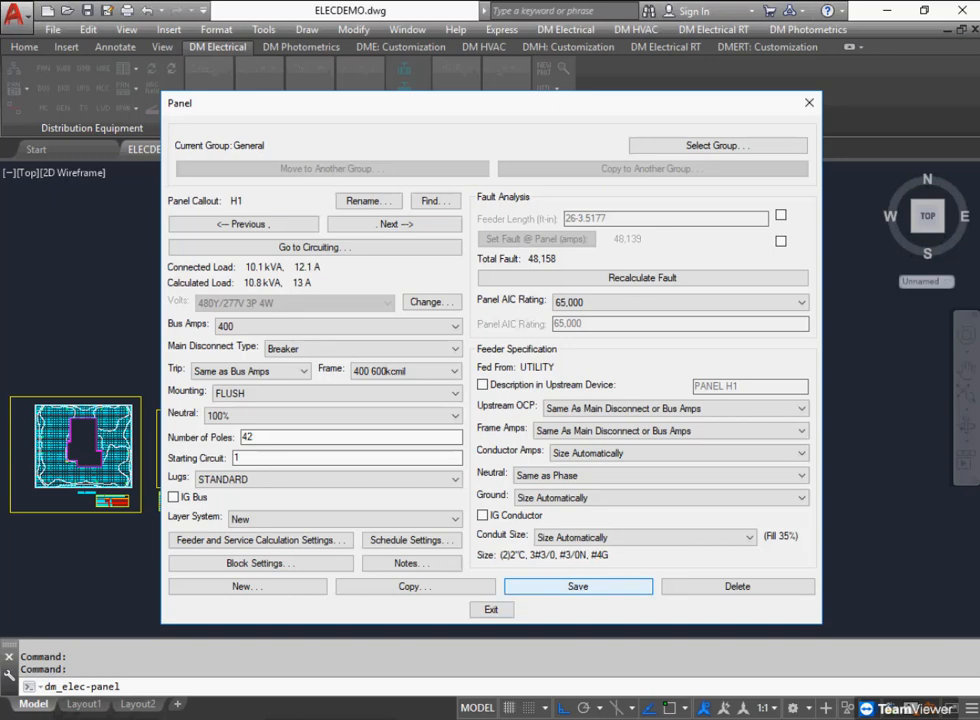
click(491, 609)
- Reopen the project's wire sizing list and add a sizing option named ALUMINUM, copied from the copper option
click(567, 29)
click(588, 485)
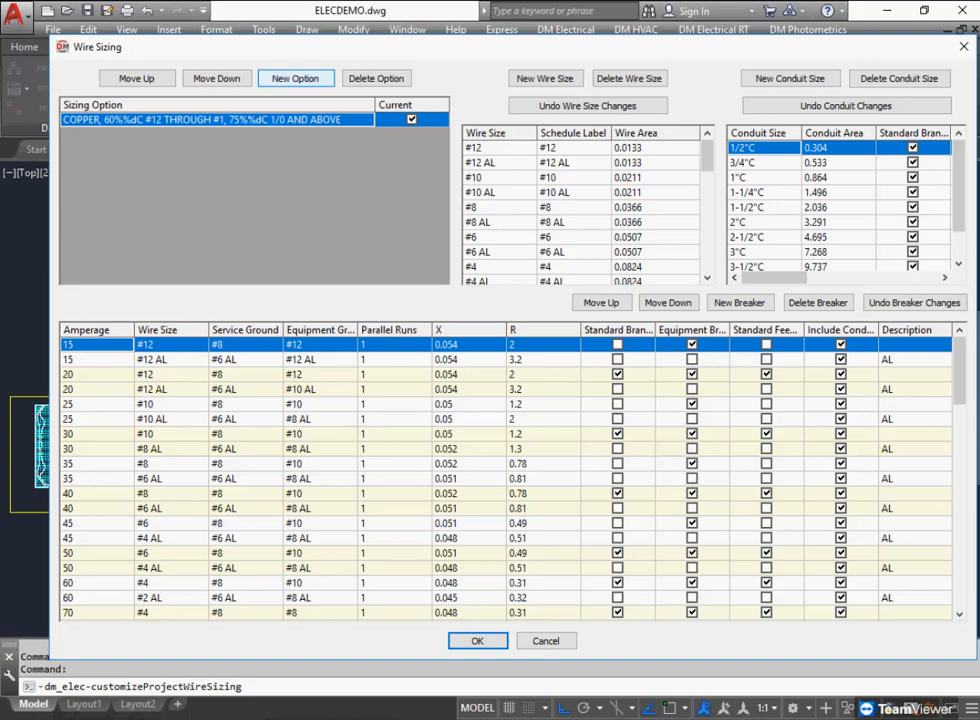
click(295, 78)
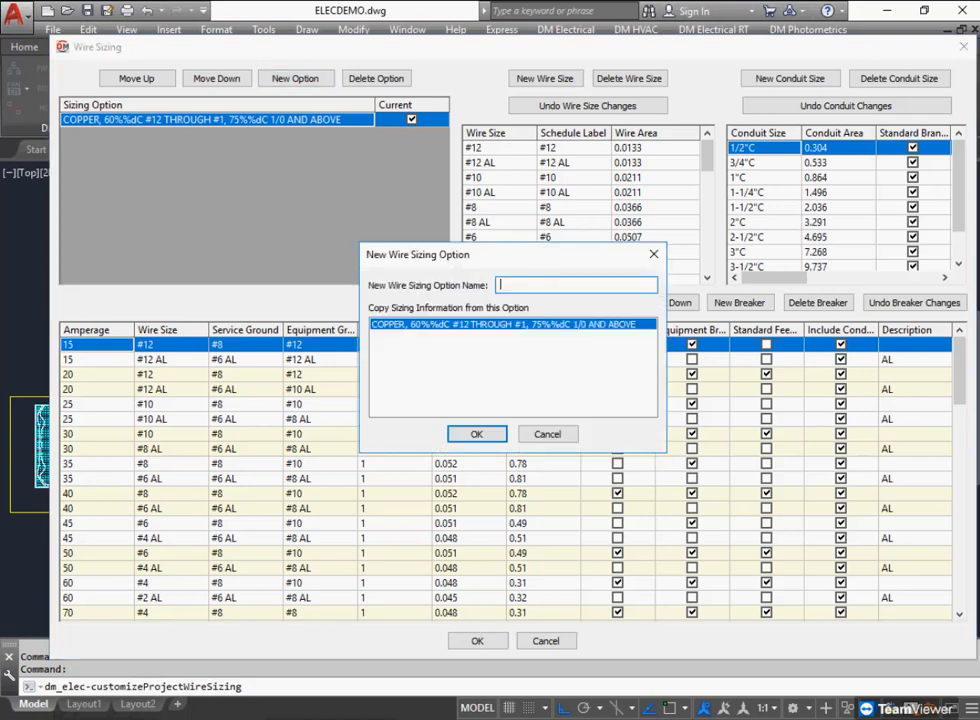
text(ALUMINUM)
key(Return)
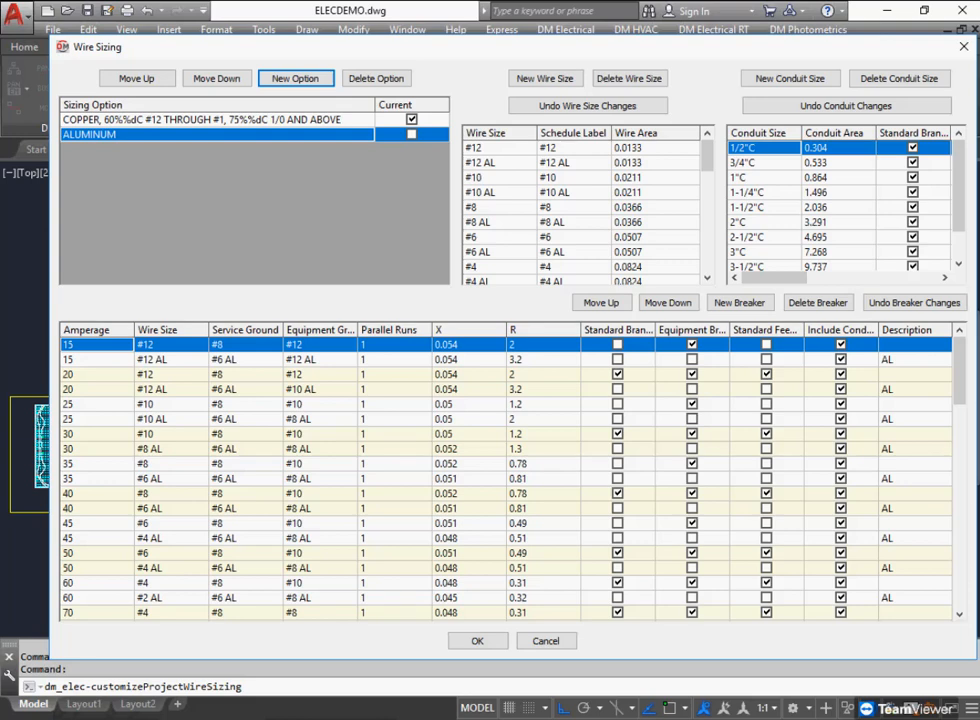
- In the ALUMINUM option, enable standard branch, equipment branch and standard feeder for the 400 A #250kcmil AL entry
scroll(510, 475, down, 10)
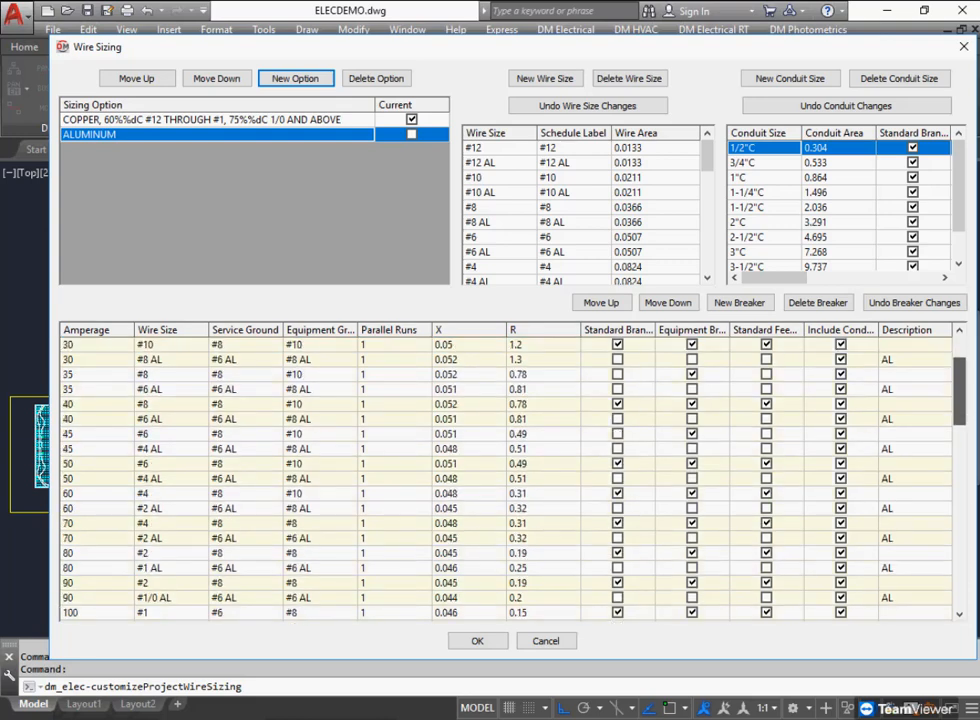
scroll(510, 475, down, 2)
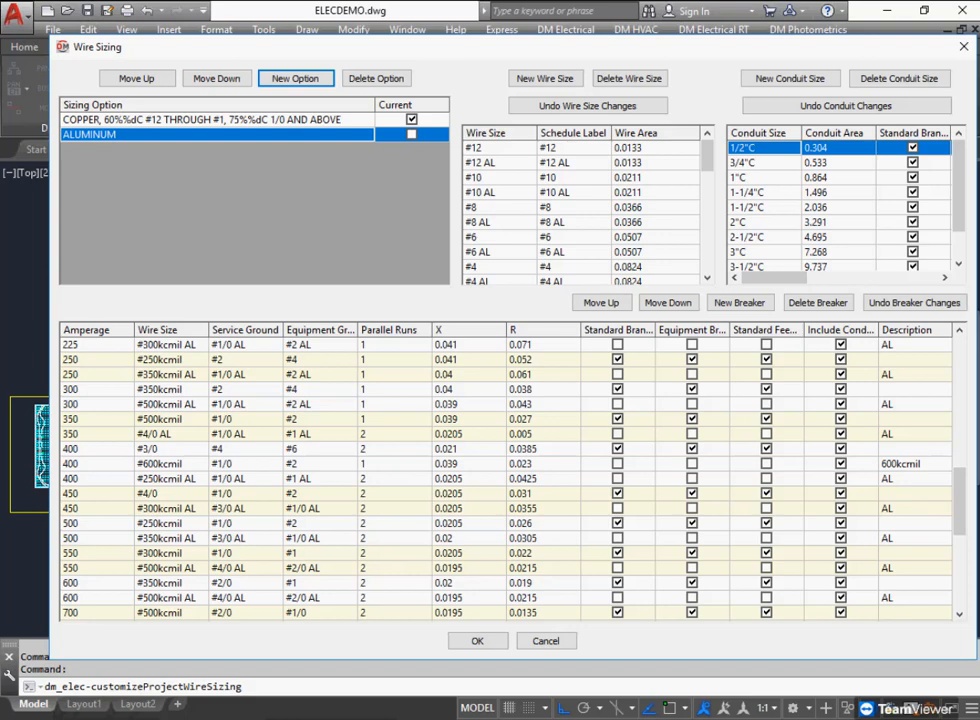
click(98, 478)
click(617, 478)
click(691, 478)
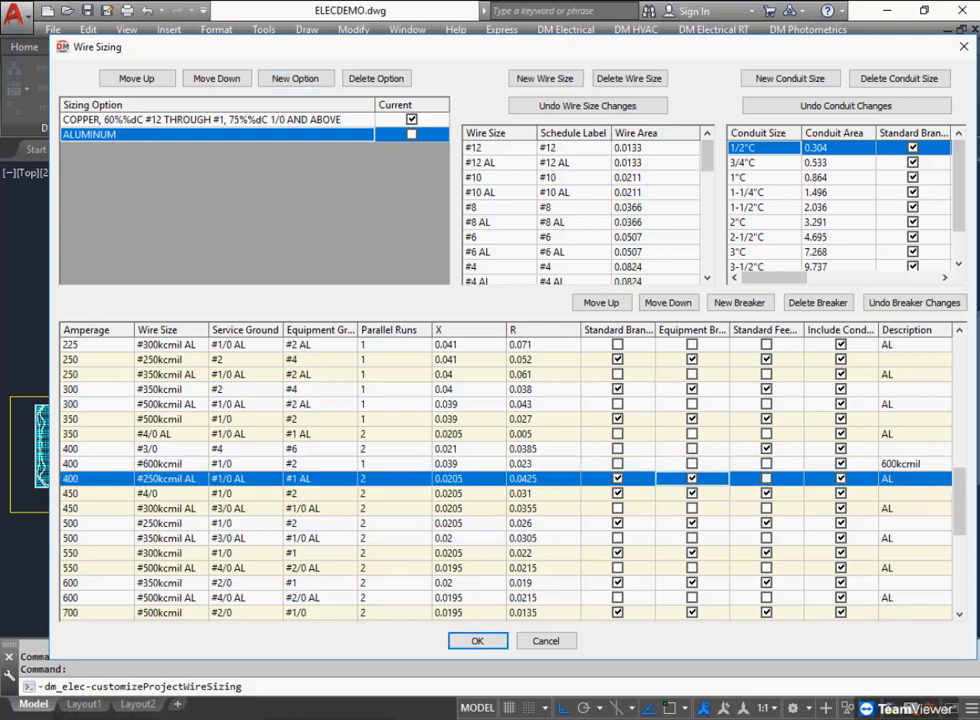
click(766, 478)
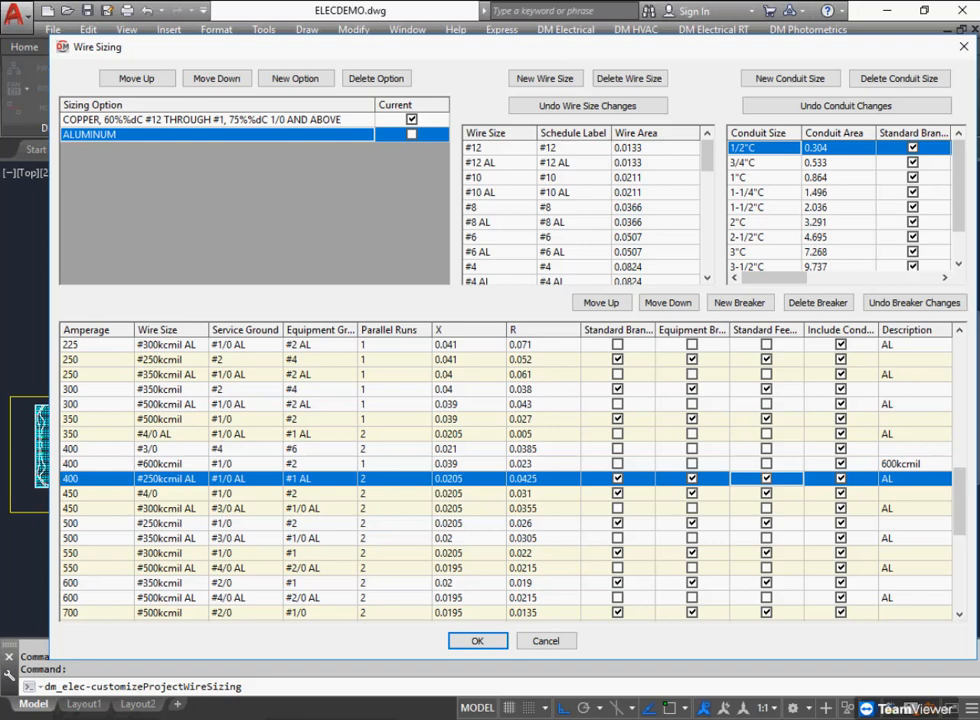
- Enable standard branch, equipment branch and standard feeder for the 450 A #300kcmil AL and 500 A #350kcmil AL entries
click(617, 508)
click(691, 508)
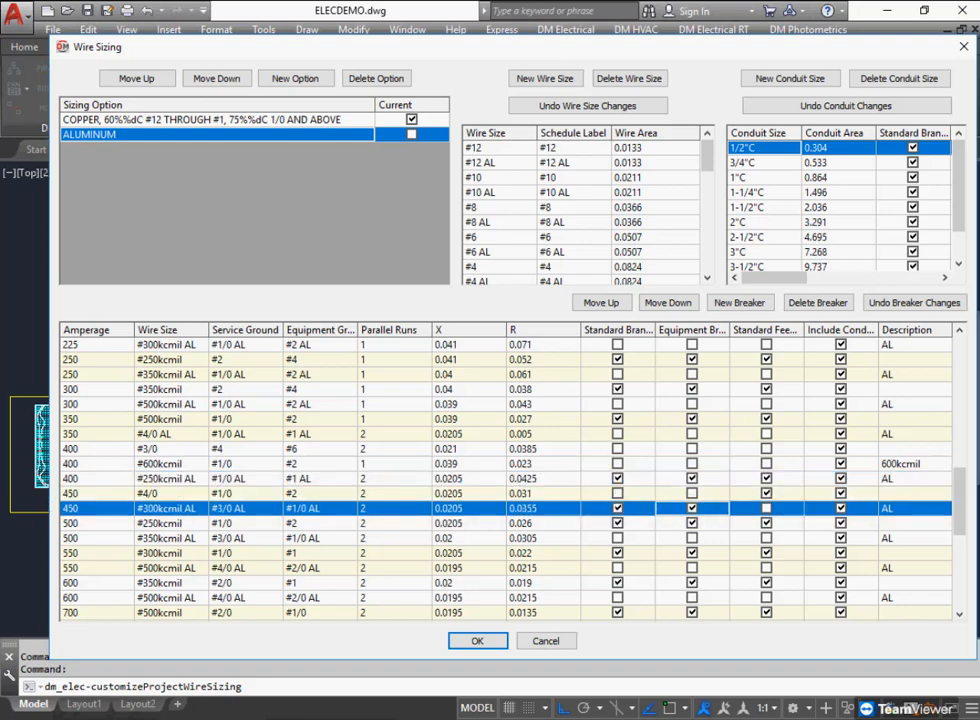
click(766, 508)
click(617, 538)
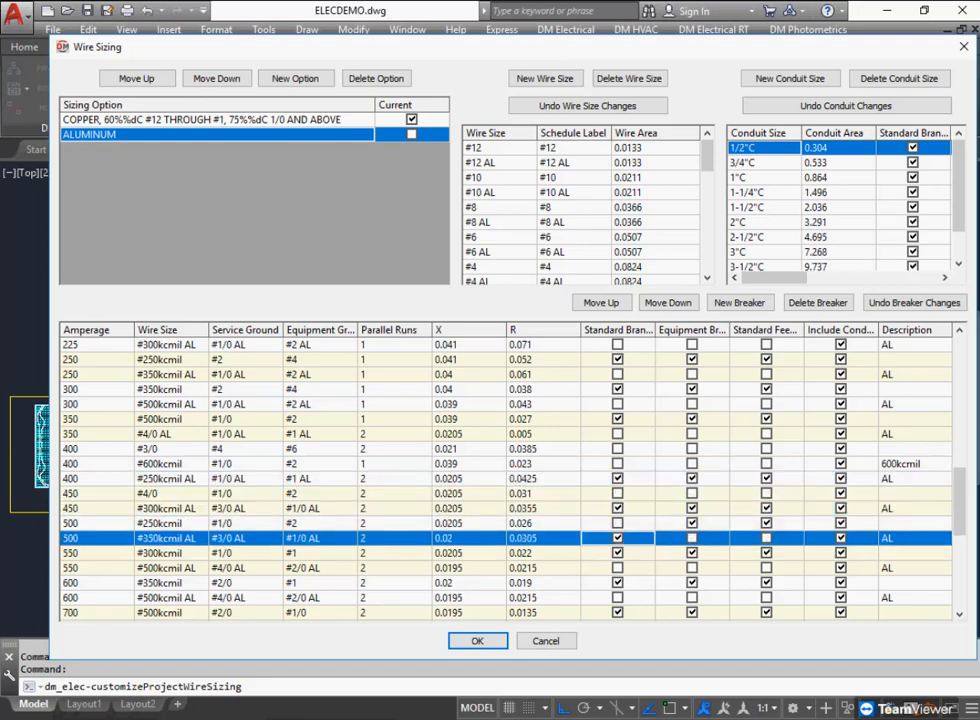
click(691, 538)
click(766, 538)
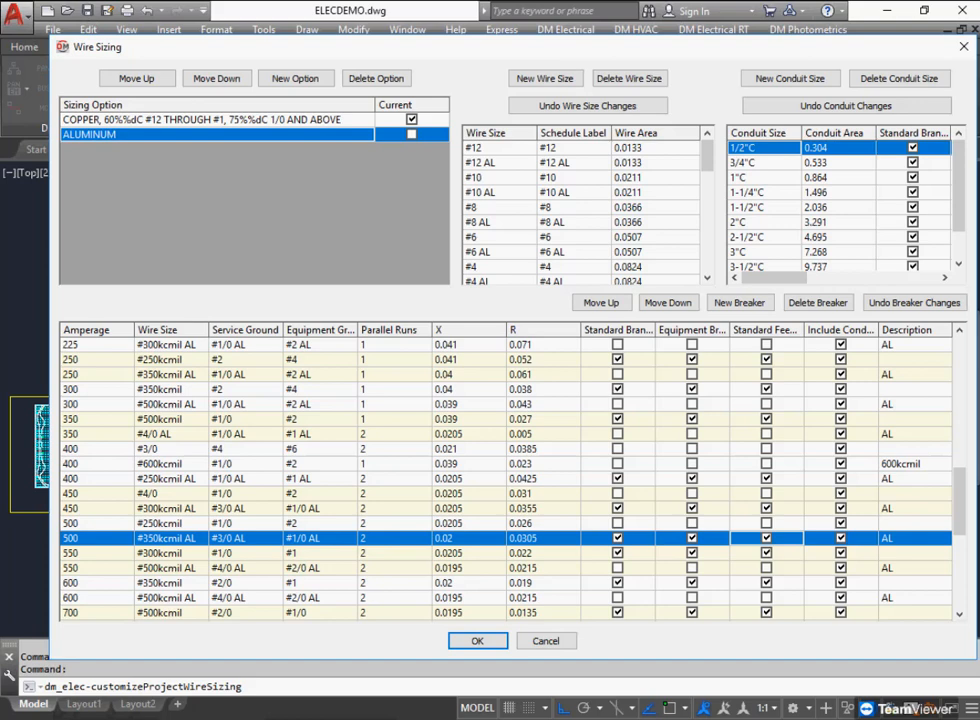
- Compare the copper and ALUMINUM options, make ALUMINUM the current one, and accept the changes with wire sizes recalculated
click(217, 120)
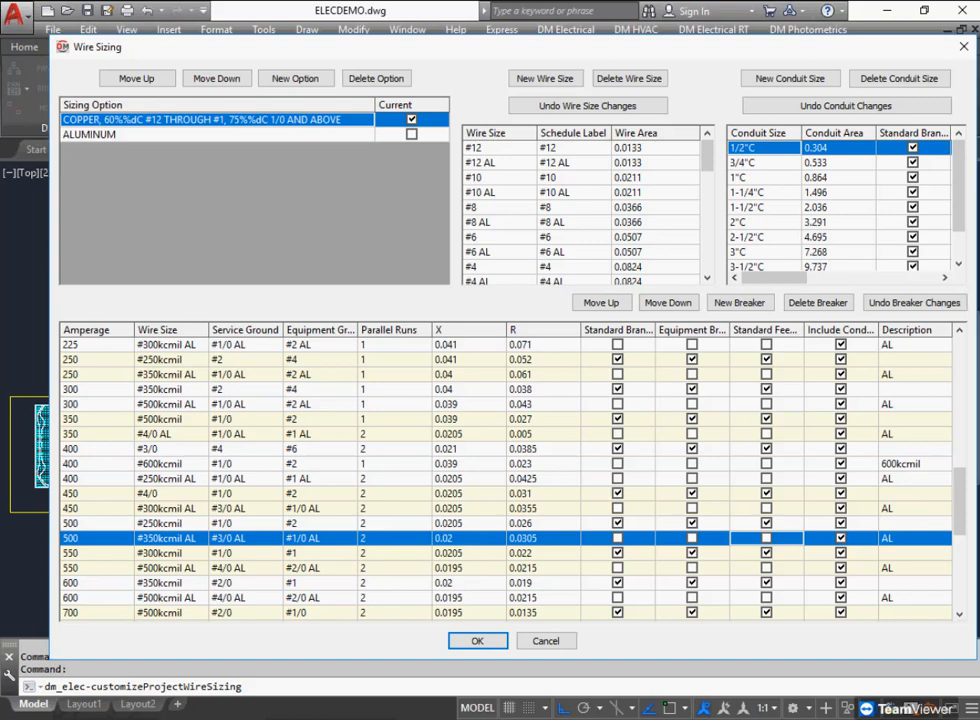
click(200, 134)
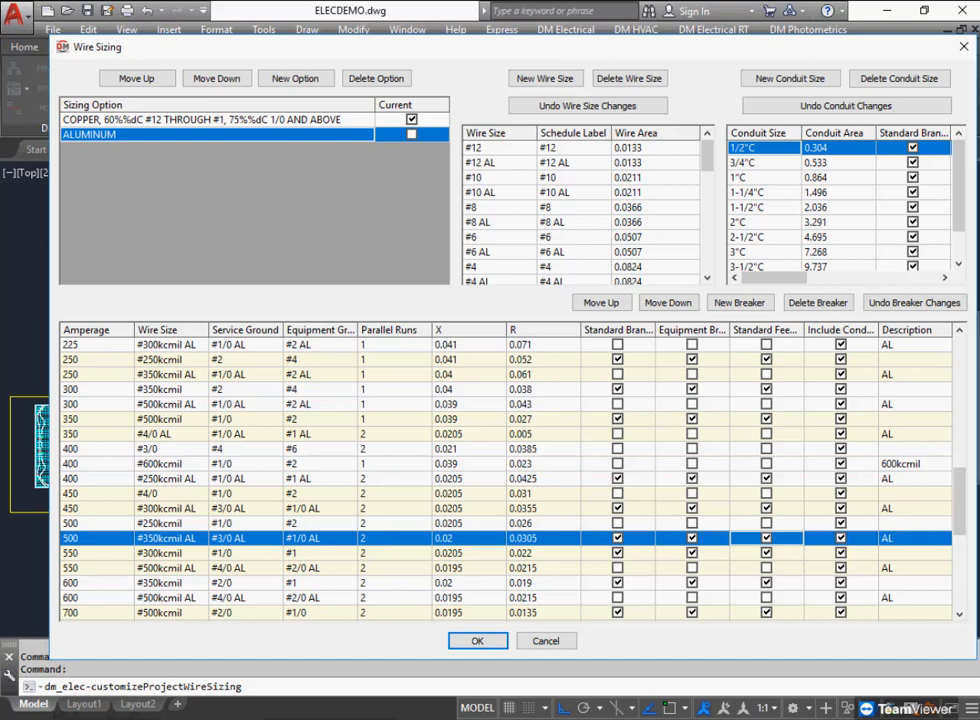
click(412, 134)
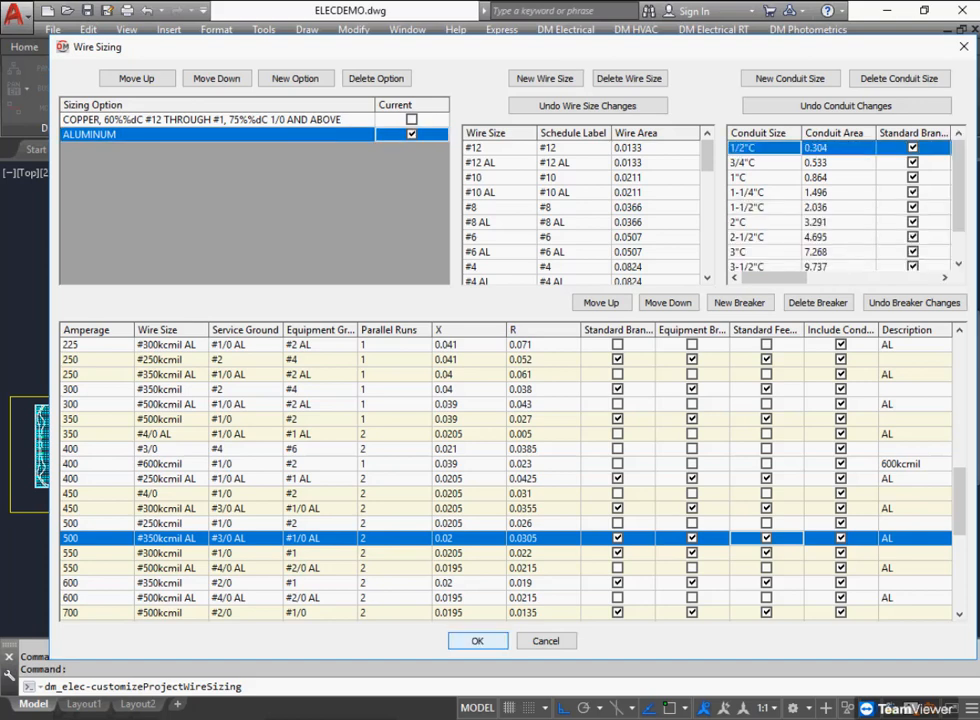
key(Return)
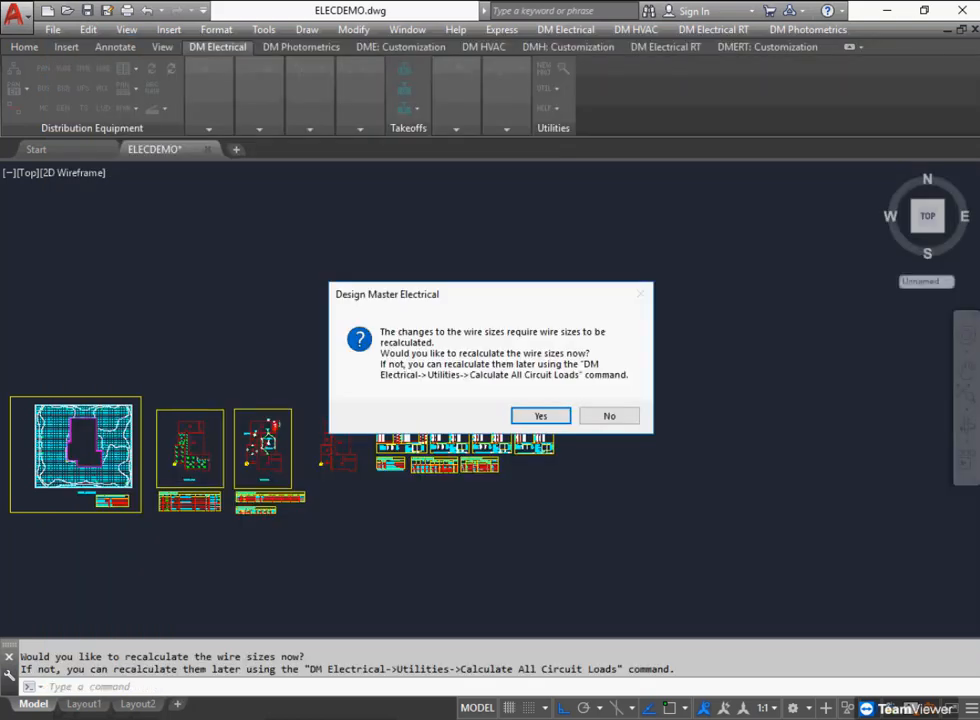
key(Return)
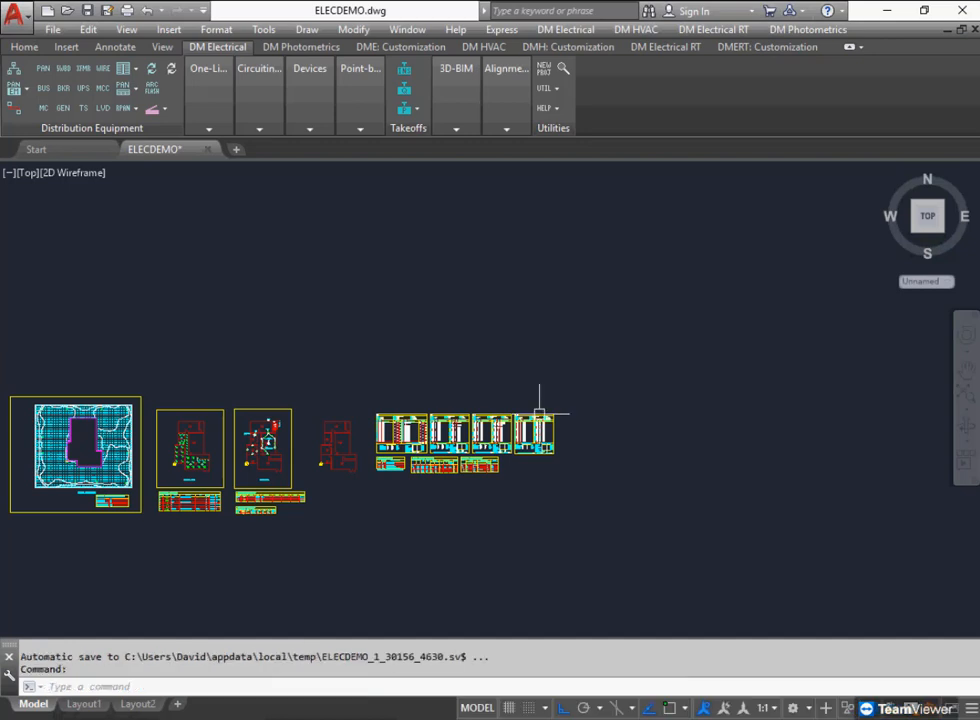
- Check panel H1's feeder wire size in its panel settings, and close them
mouse_move(539, 412)
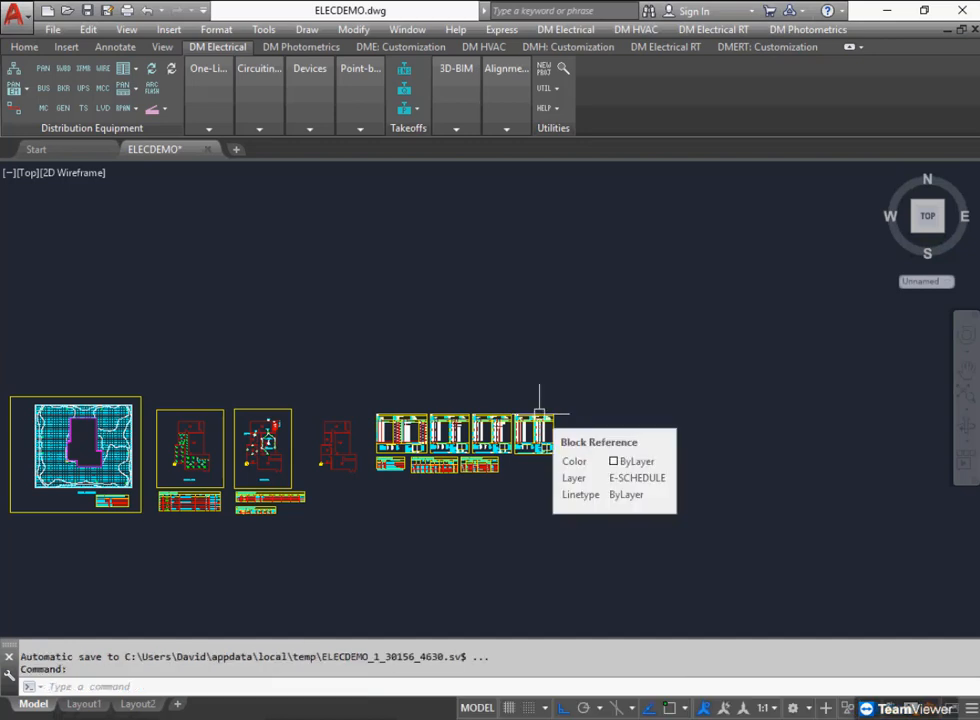
click(42, 68)
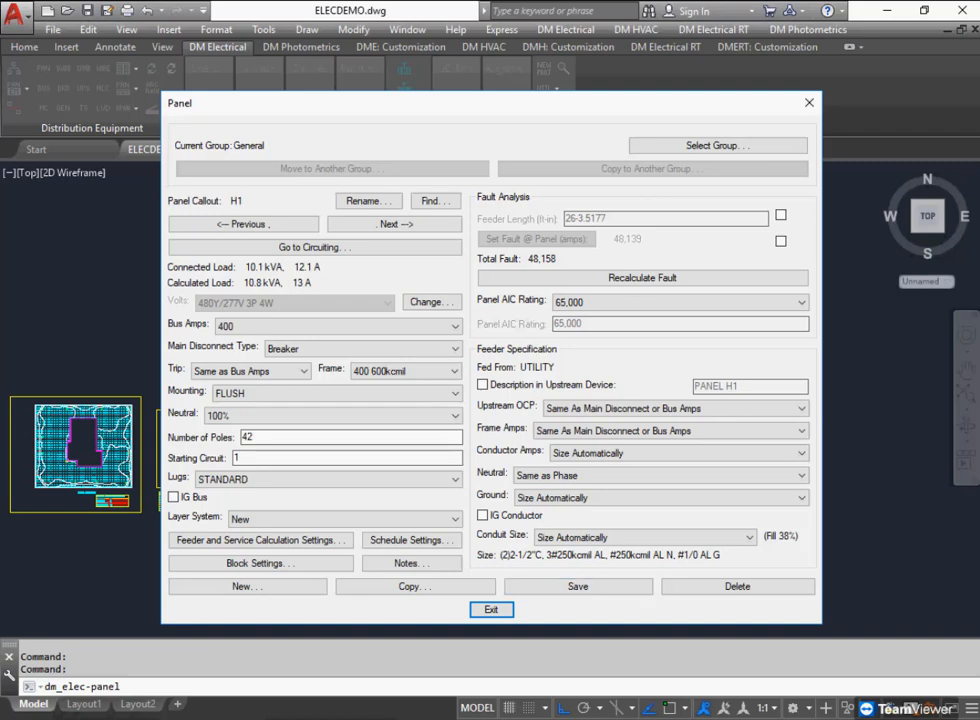
click(491, 609)
- Open the master wire sizing list and add two sizing options named A and B, both copied from the copper option
click(565, 29)
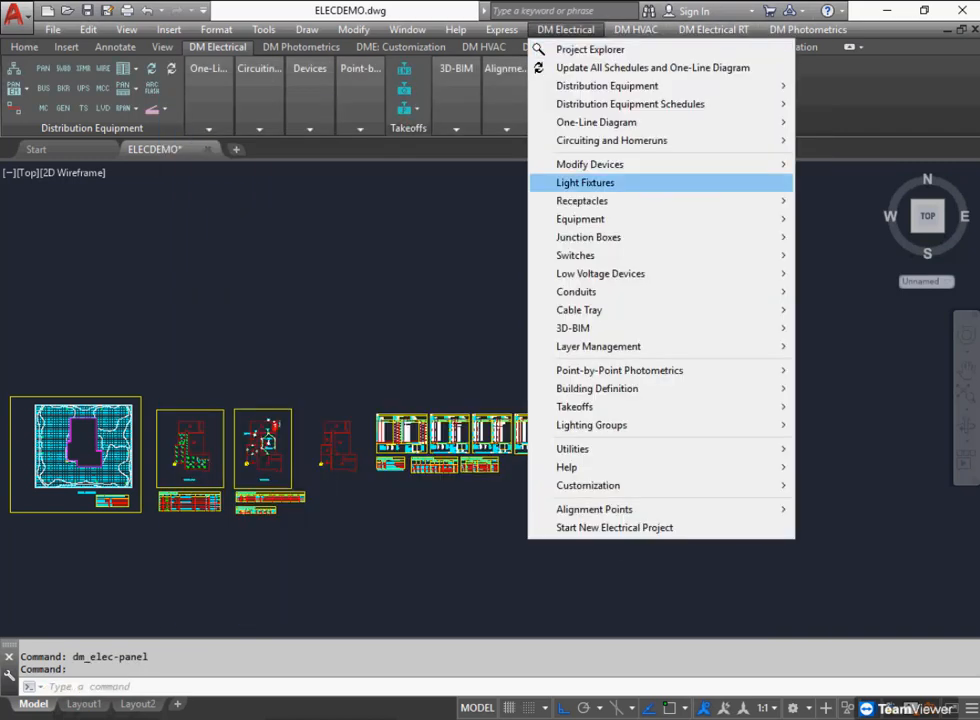
mouse_move(588, 485)
mouse_move(843, 631)
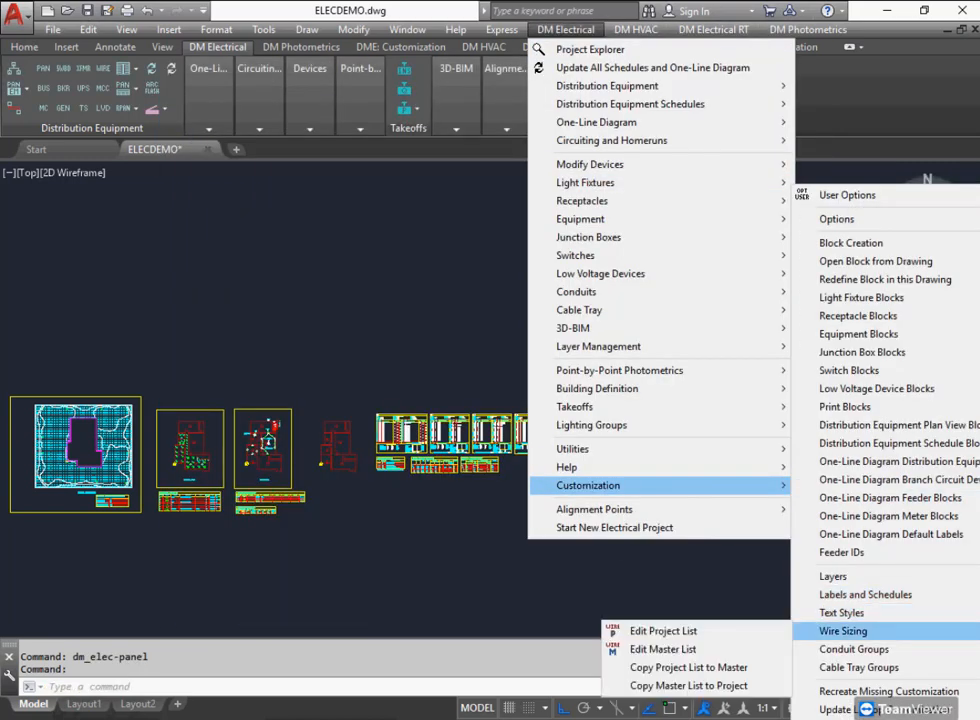
click(660, 649)
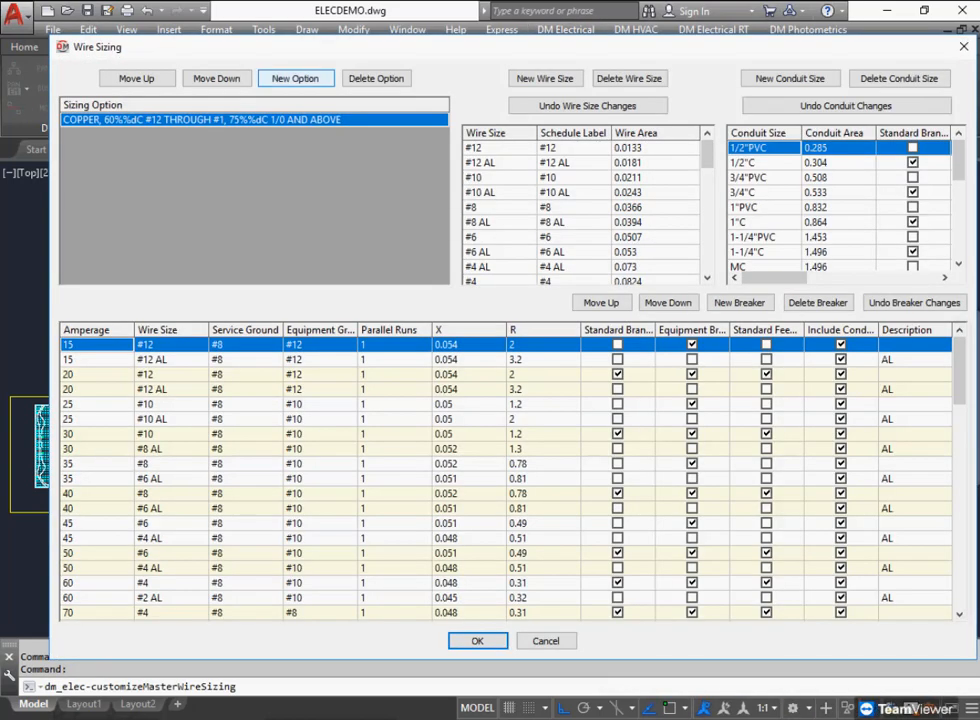
click(295, 78)
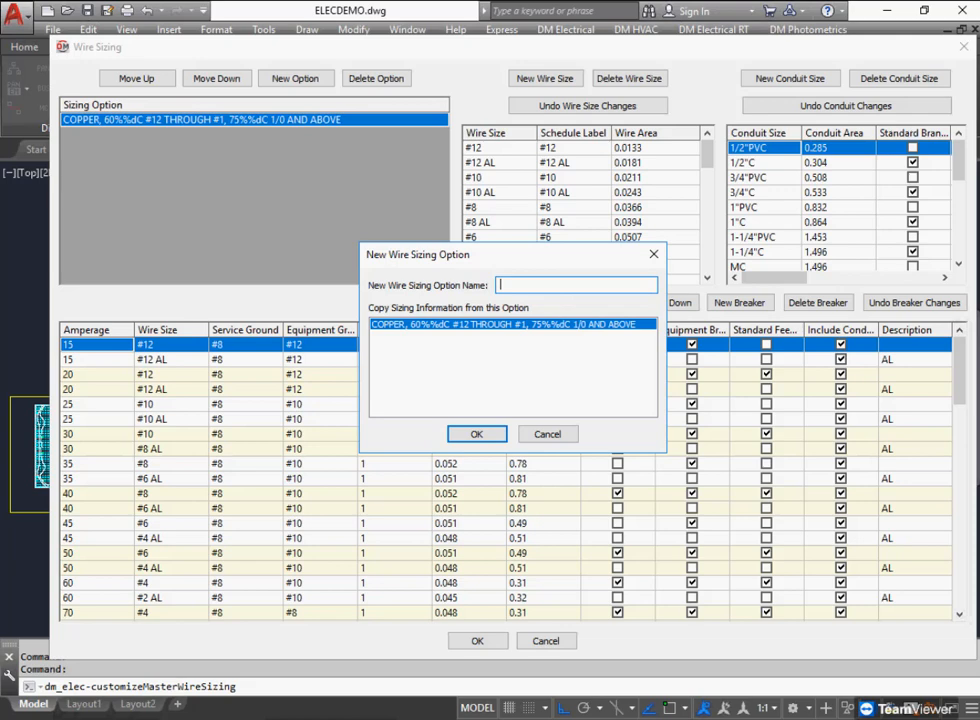
text(A)
key(Return)
click(295, 78)
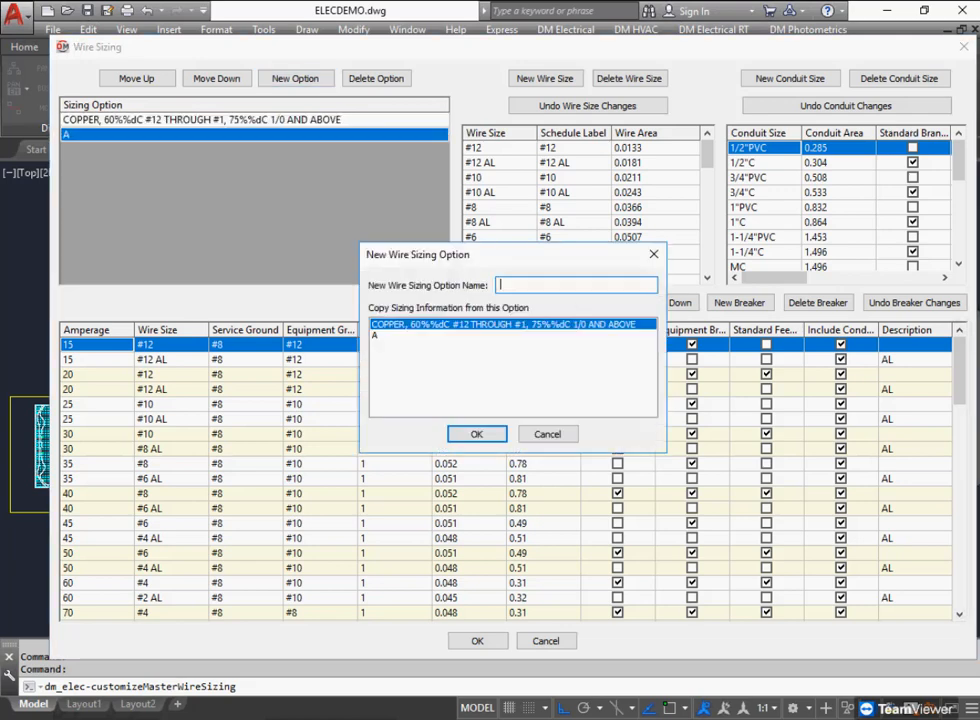
text(B)
key(Return)
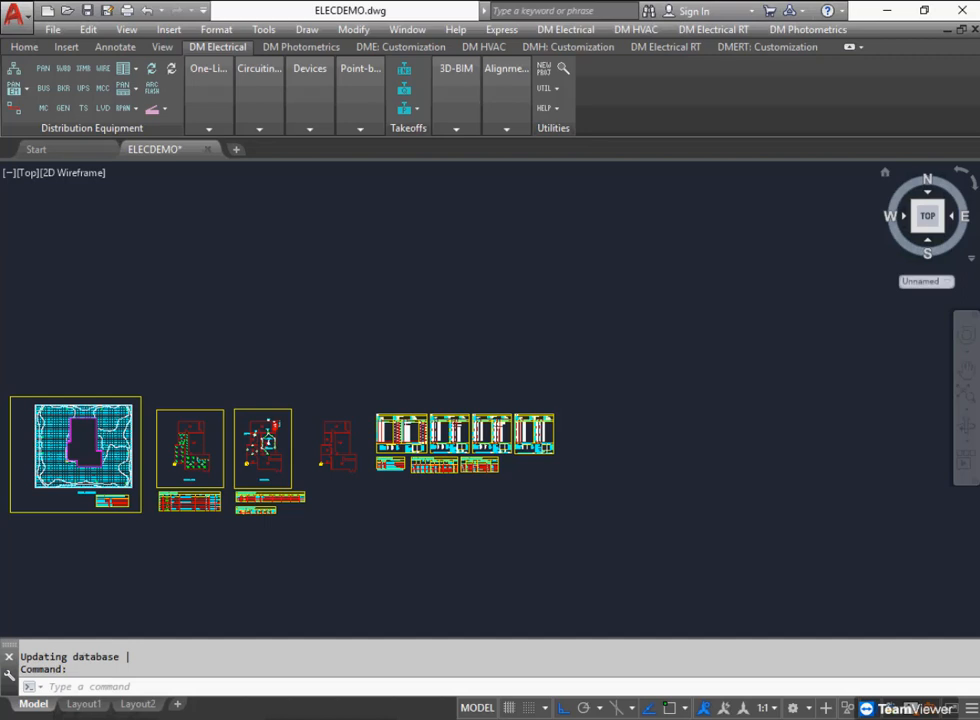
click(722, 295)
click(527, 328)
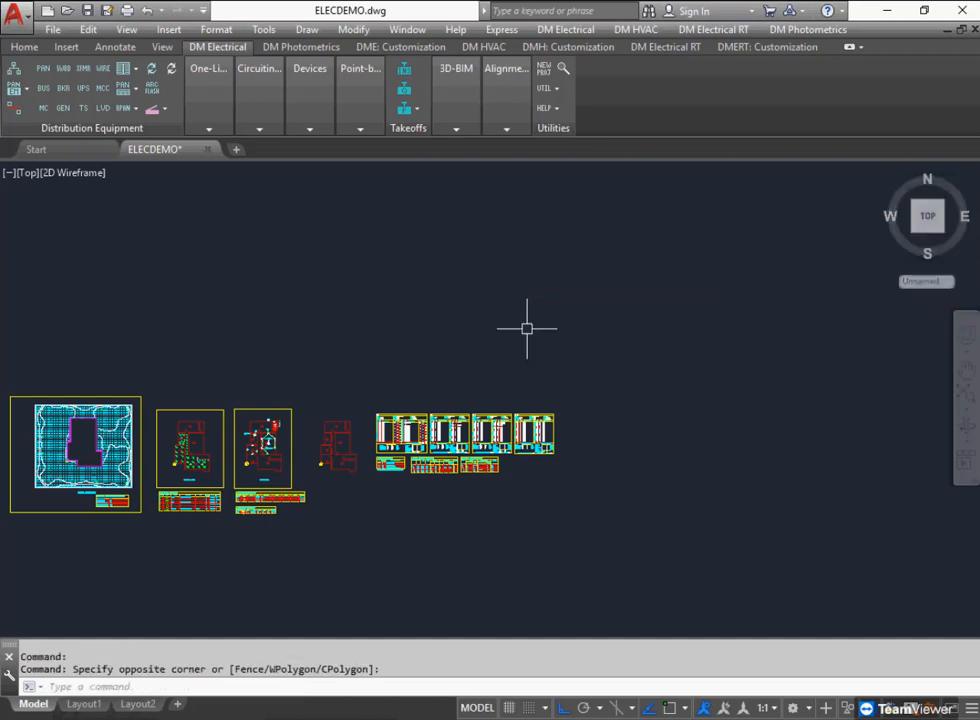
- Create a new switchboard with the callout SWBD
click(63, 68)
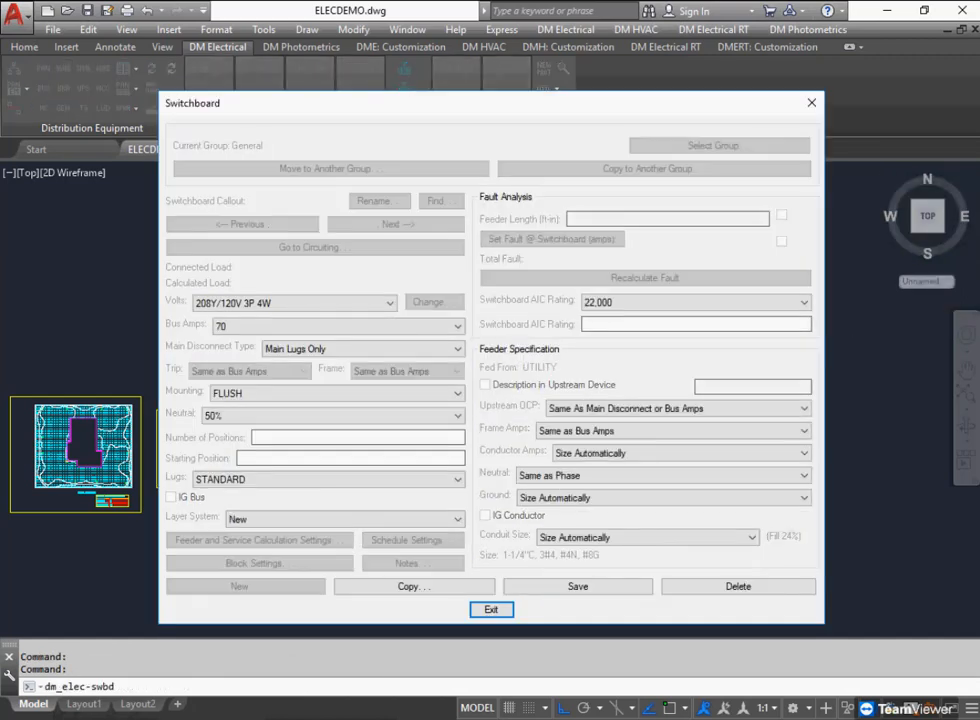
click(245, 586)
text(SWBD)
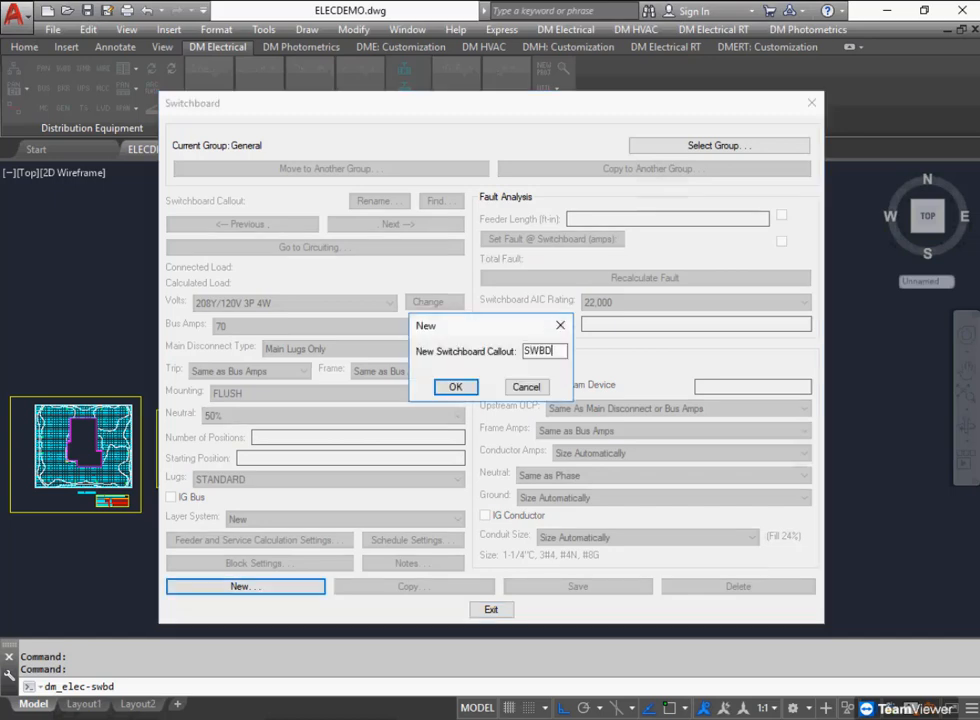
key(Return)
- Create two new panels with the callouts A and B
click(43, 68)
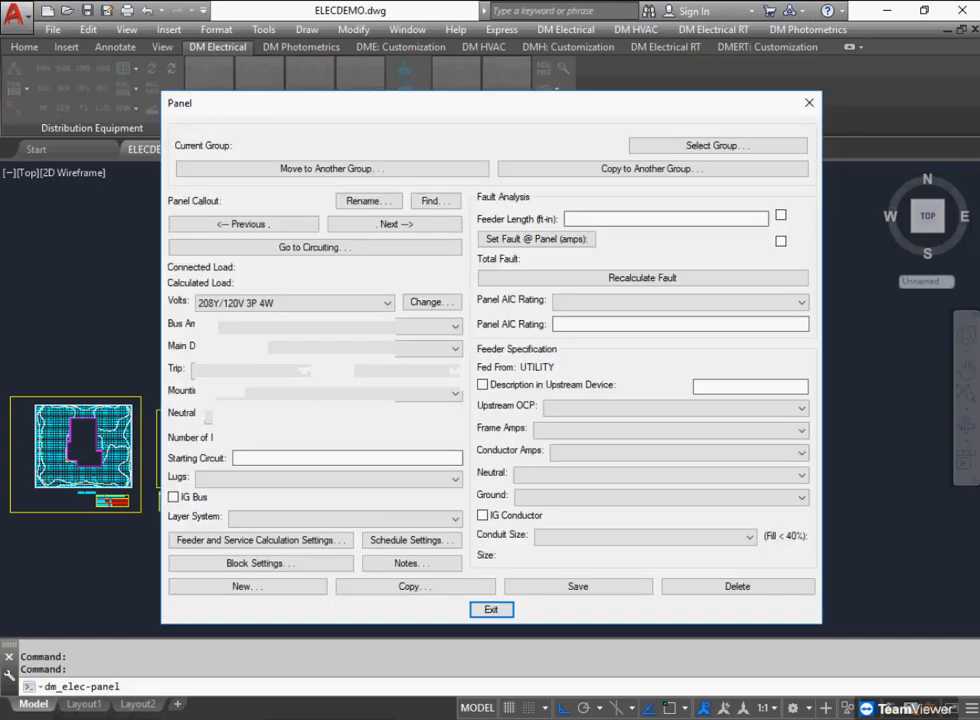
click(245, 586)
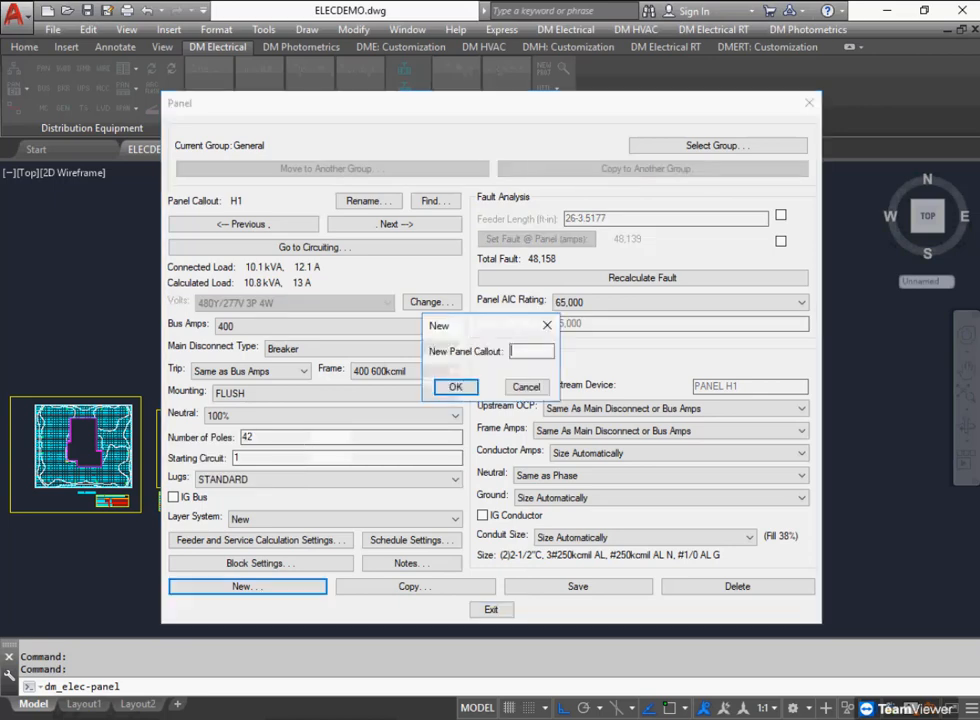
text(A)
key(Return)
key(Return)
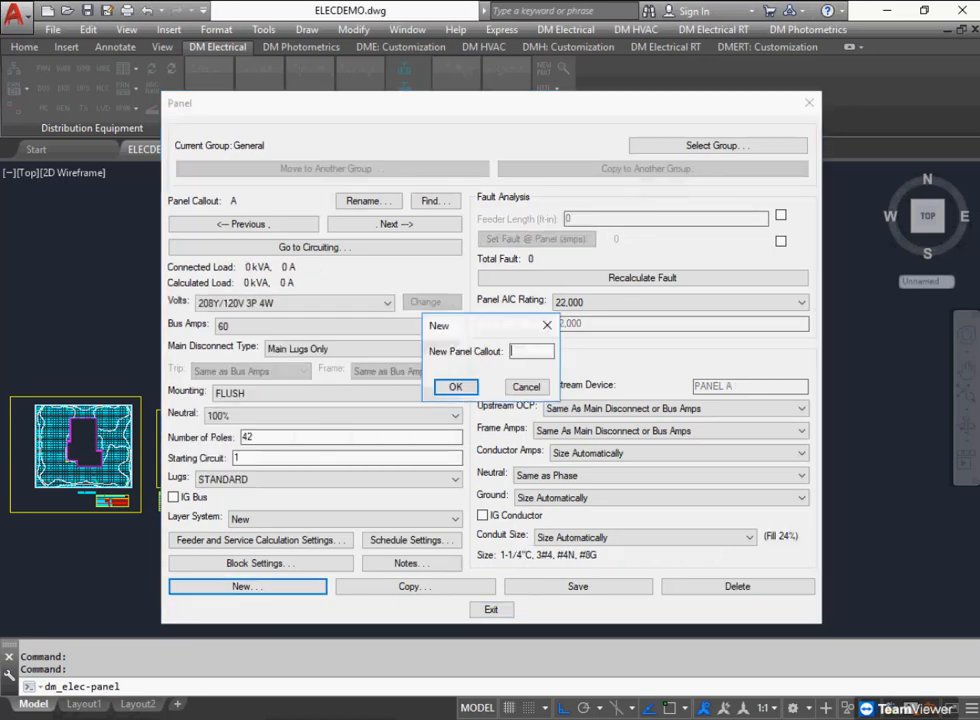
text(B)
key(Return)
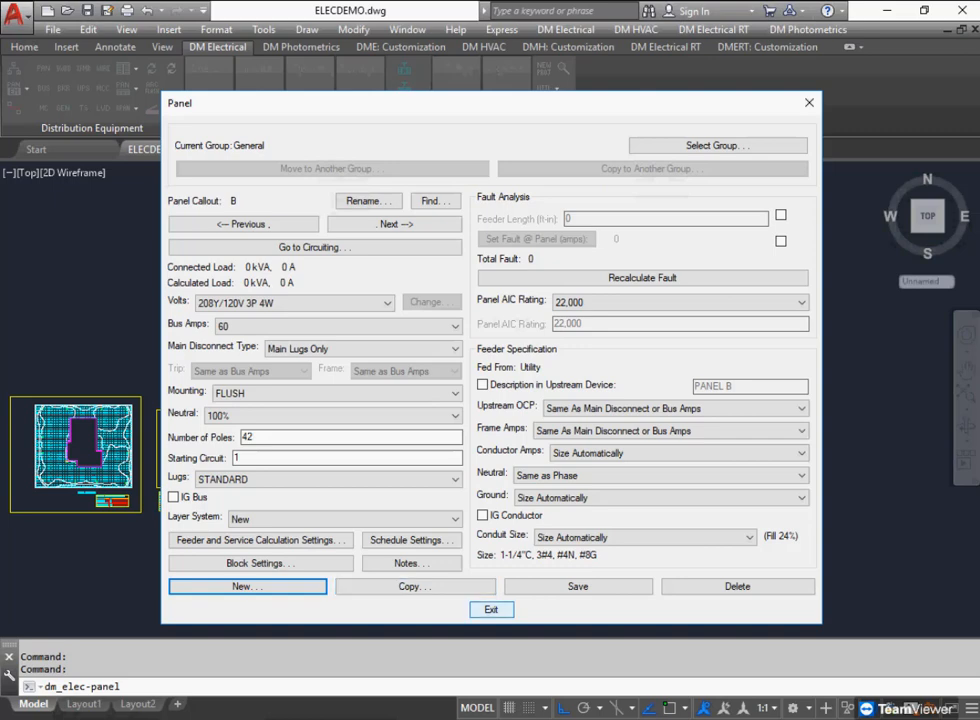
click(491, 609)
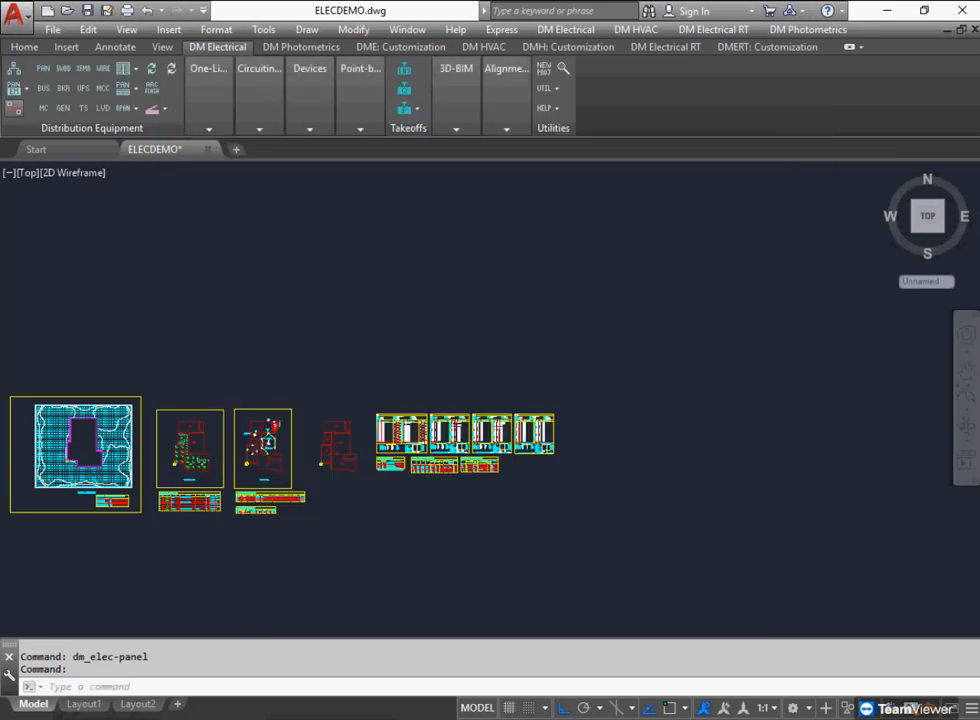
- Connect panel A to position 1 of switchboard SWBD and close the equipment connections
click(14, 88)
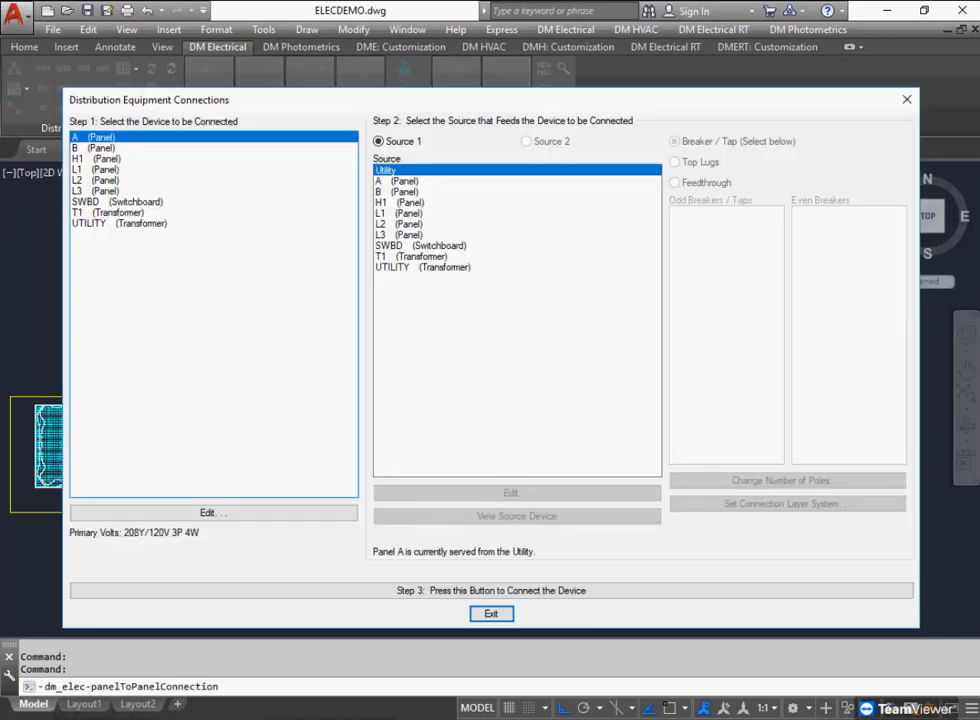
click(421, 246)
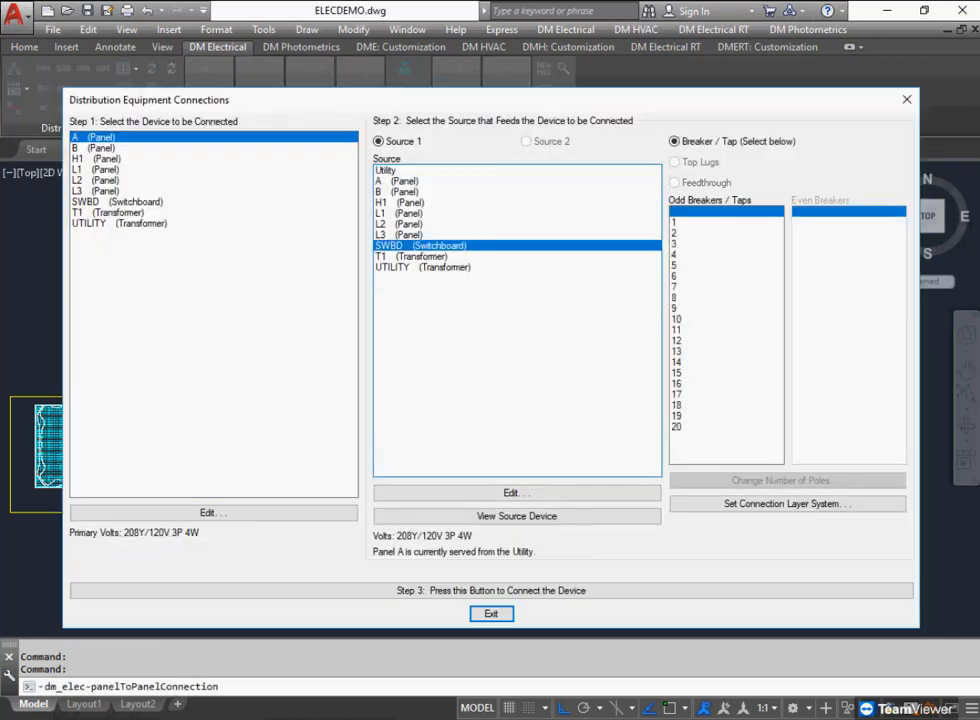
click(676, 221)
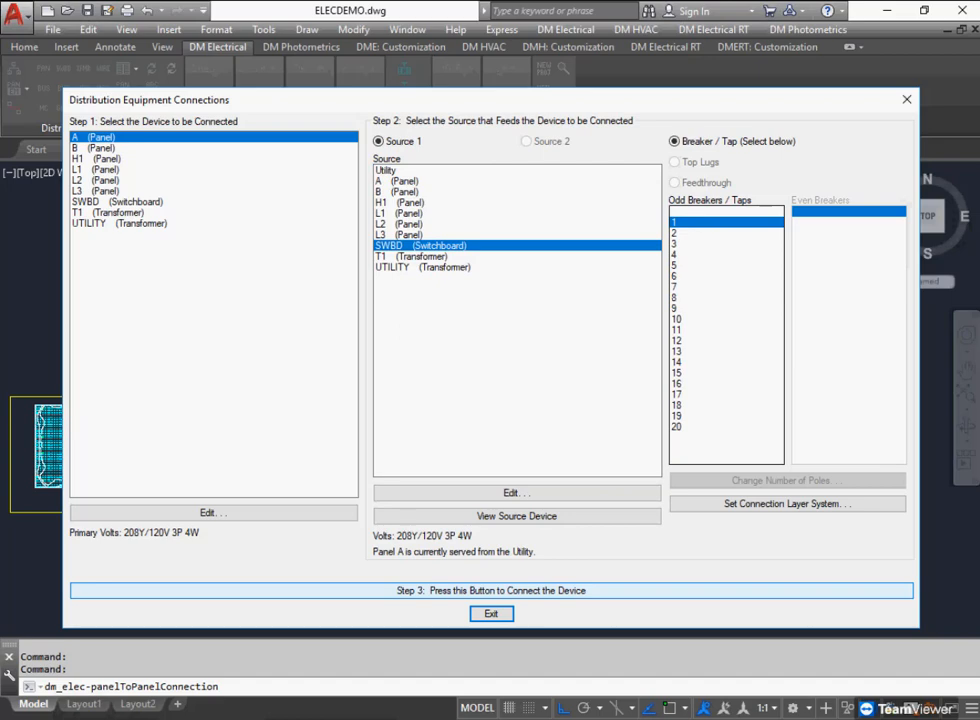
click(491, 590)
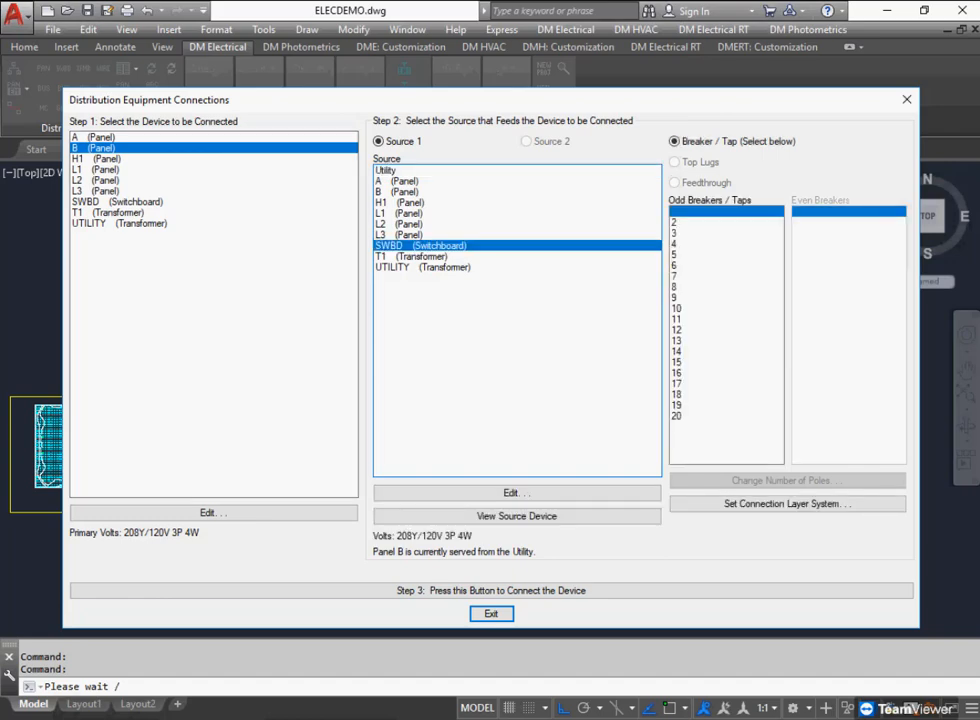
click(676, 232)
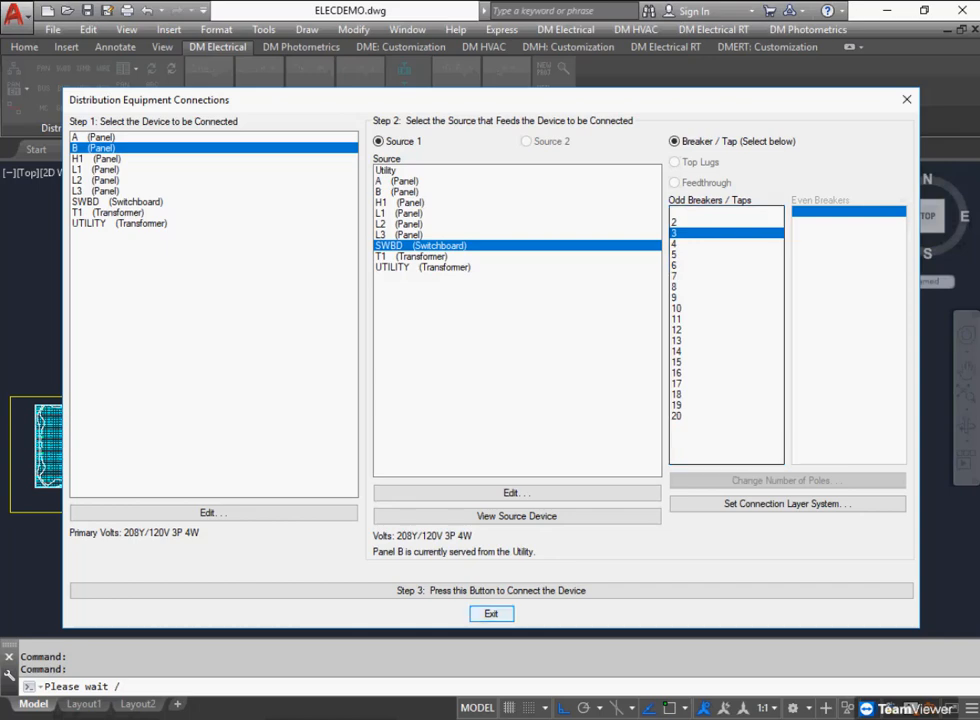
click(491, 614)
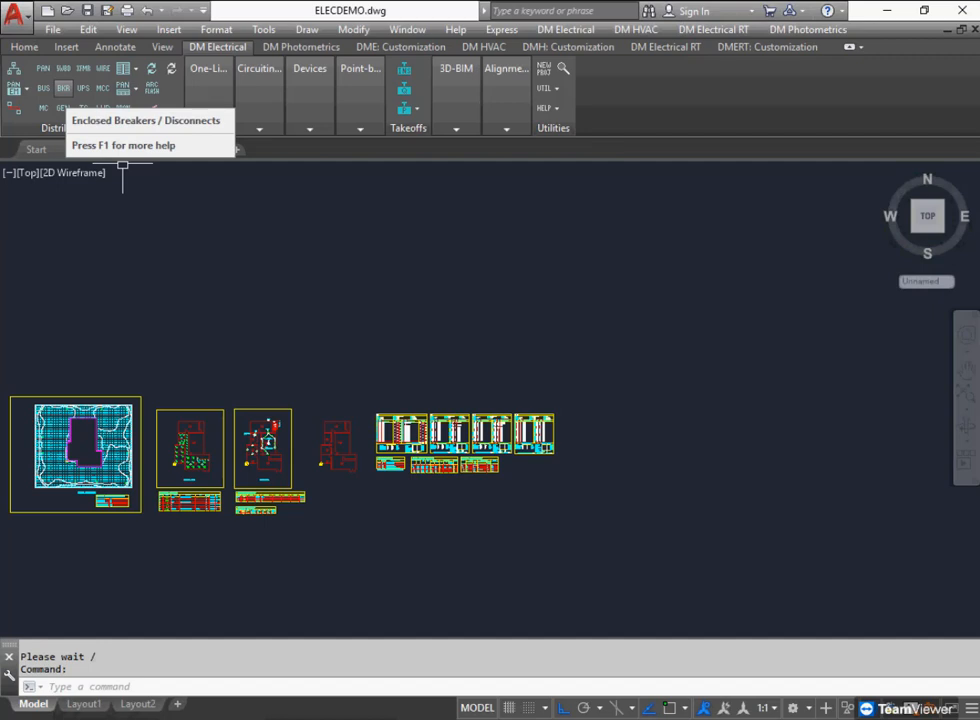
- Create a new enclosed breaker with the callout BKR and set its number of taps to 2
click(63, 88)
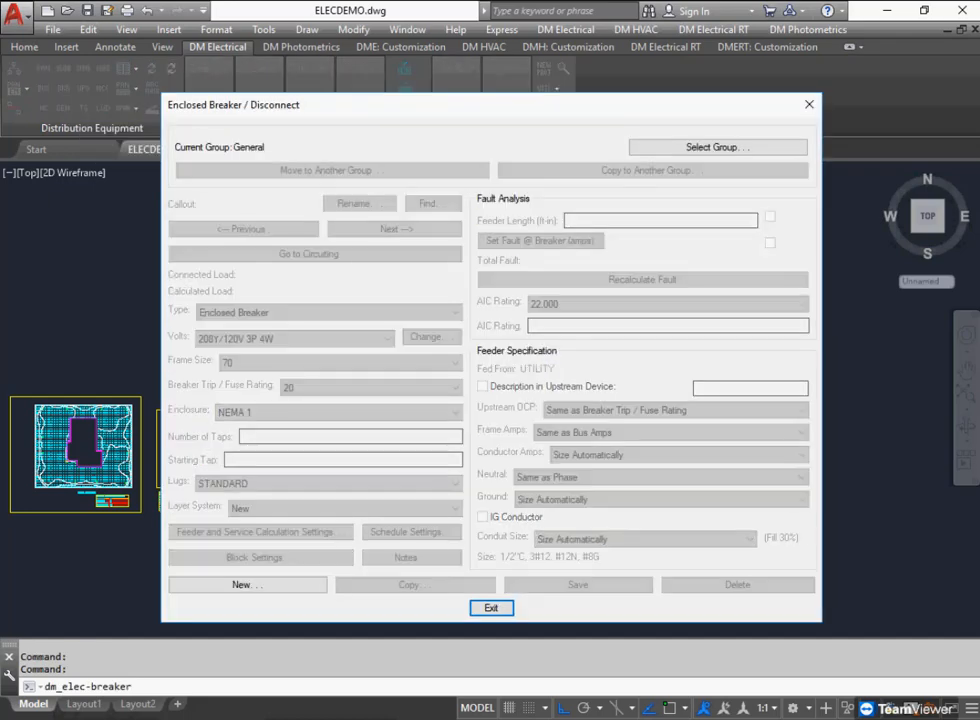
key(Return)
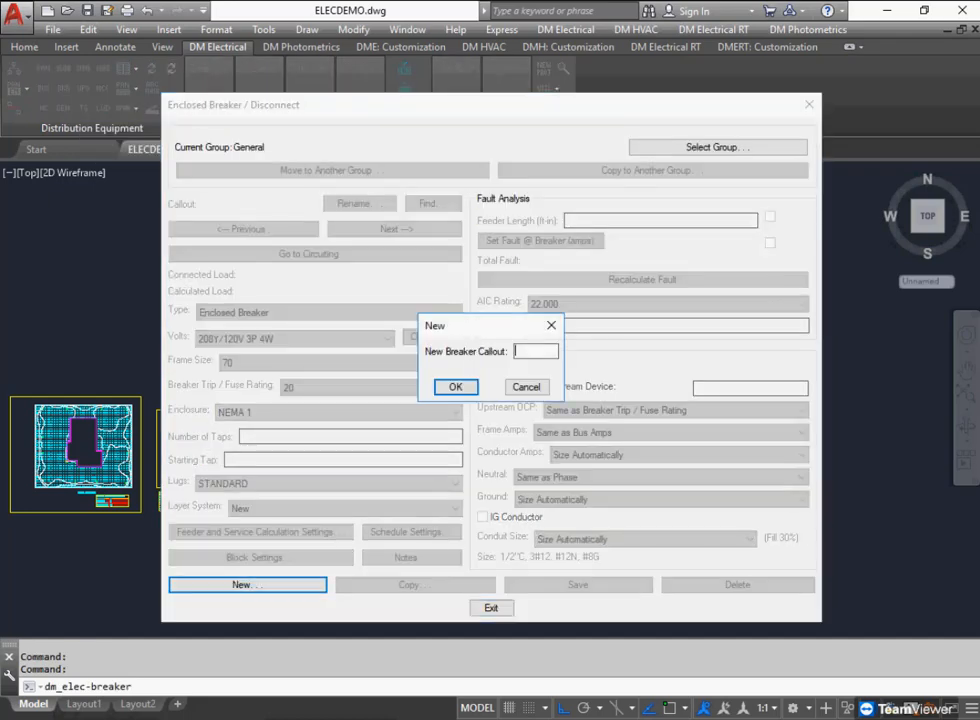
text(BKR)
key(Return)
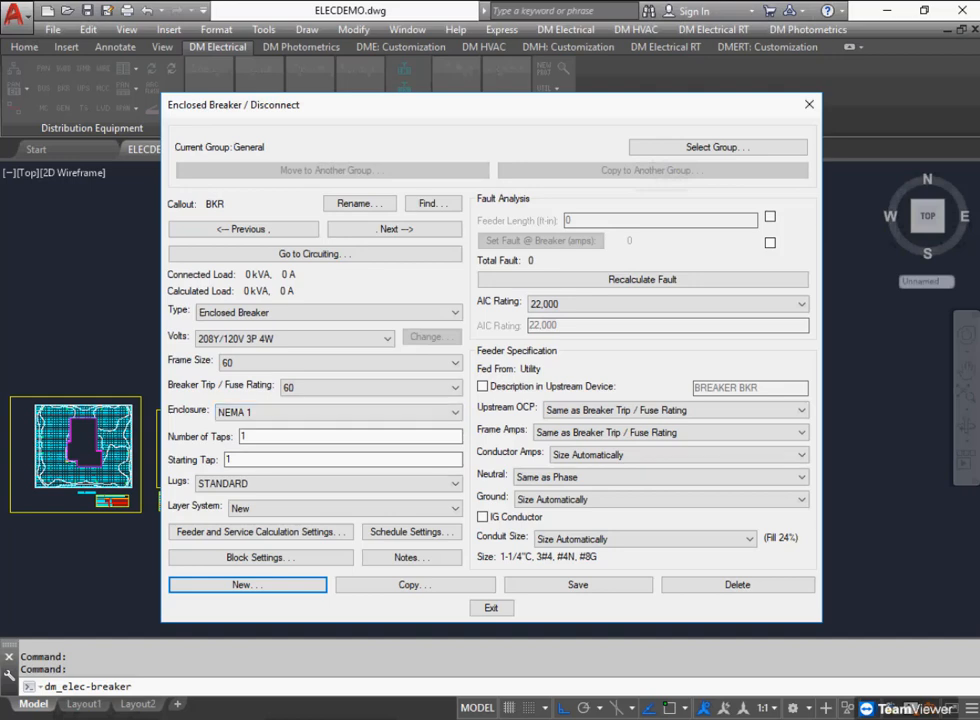
double_click(244, 437)
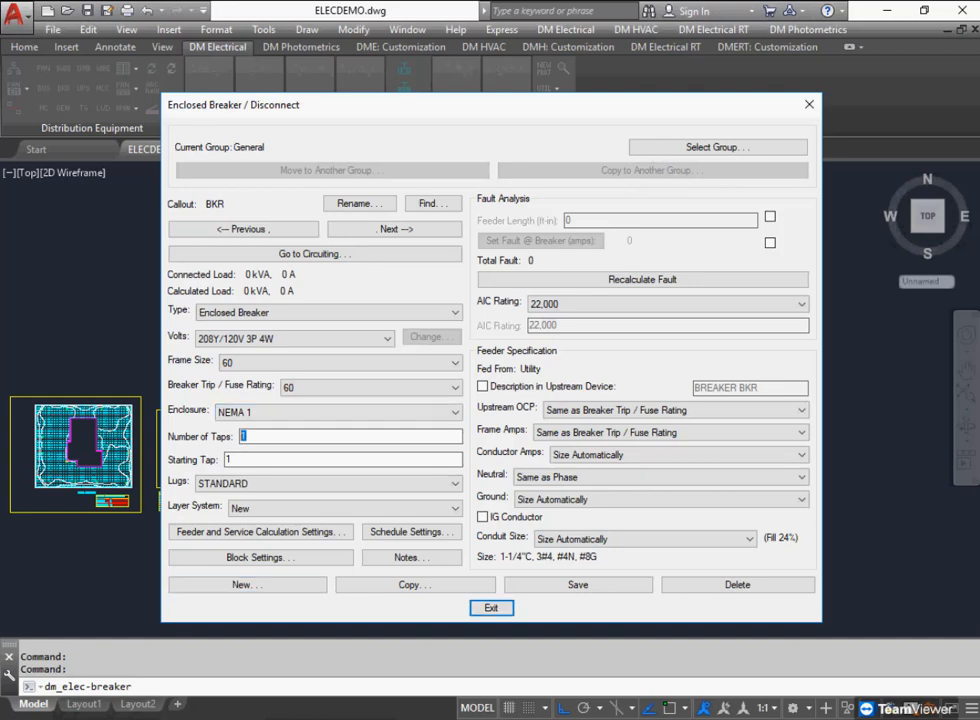
text(2)
key(Return)
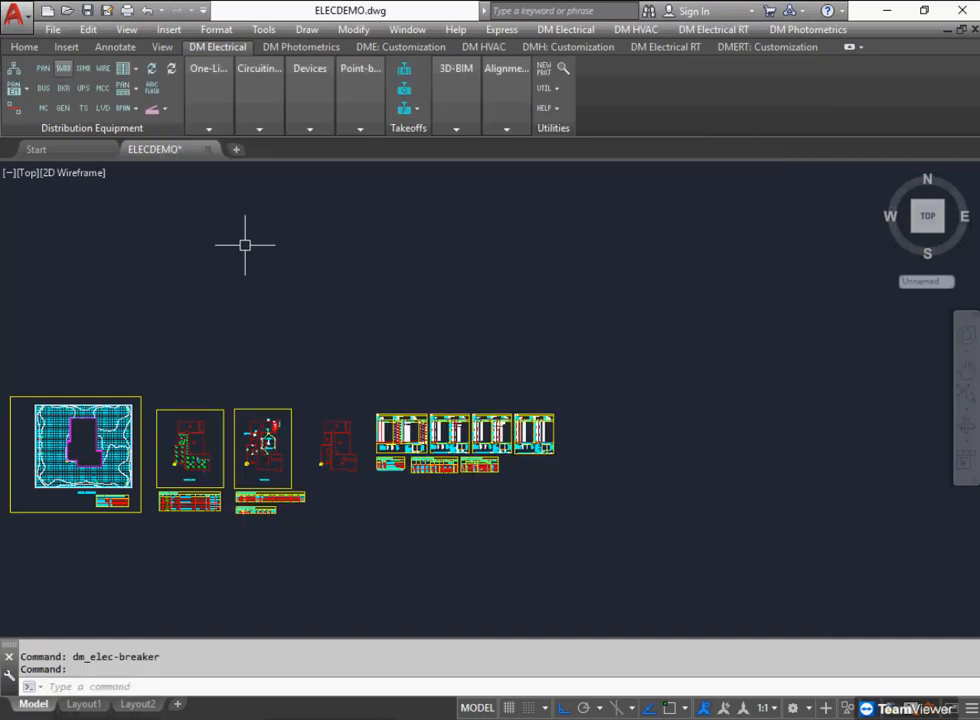
- Reconnect panel A to the utility, and connect breaker BKR to position 1 of switchboard SWBD
click(14, 108)
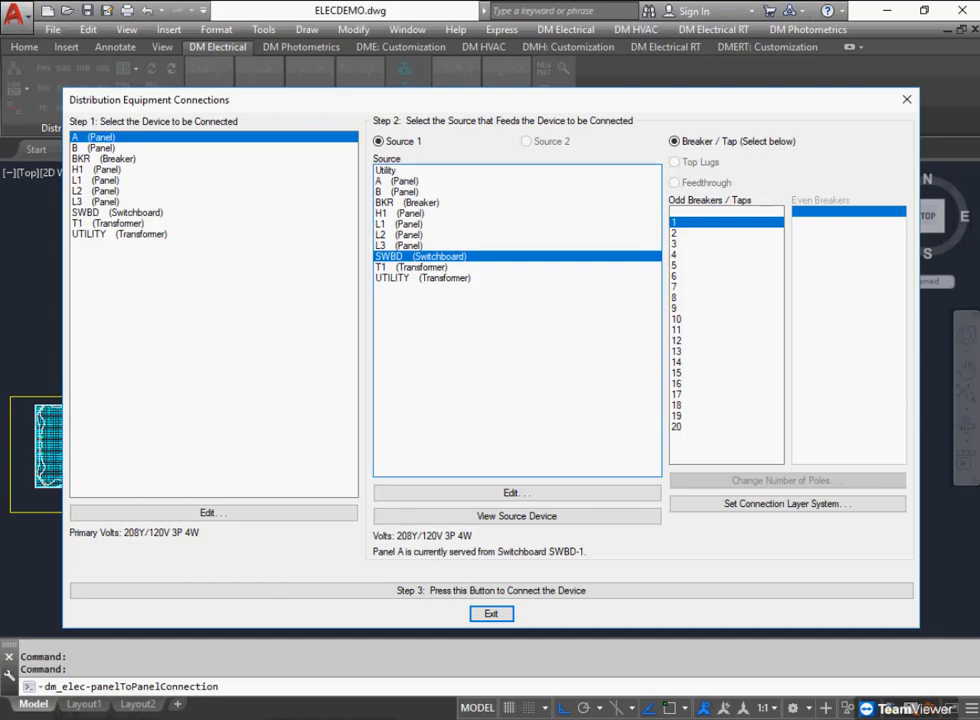
click(387, 171)
click(491, 591)
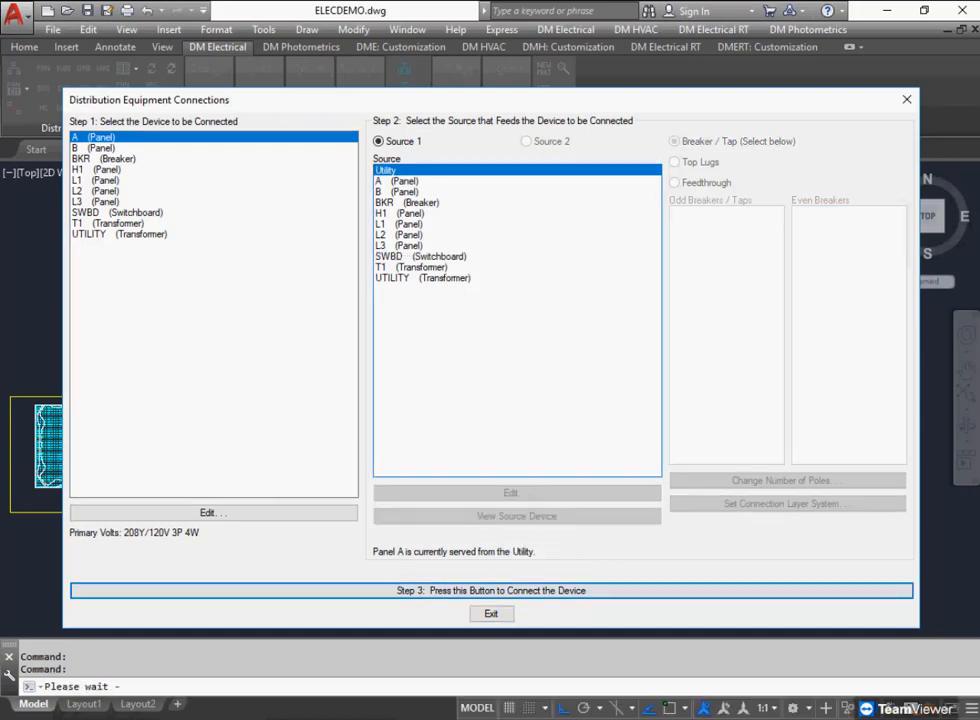
click(103, 159)
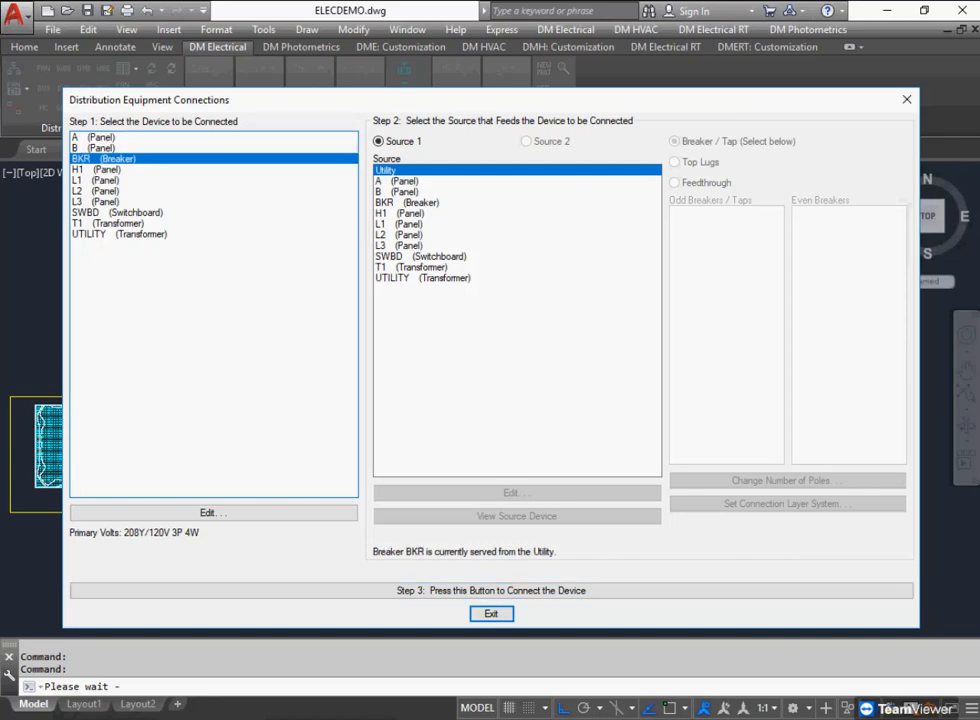
click(420, 256)
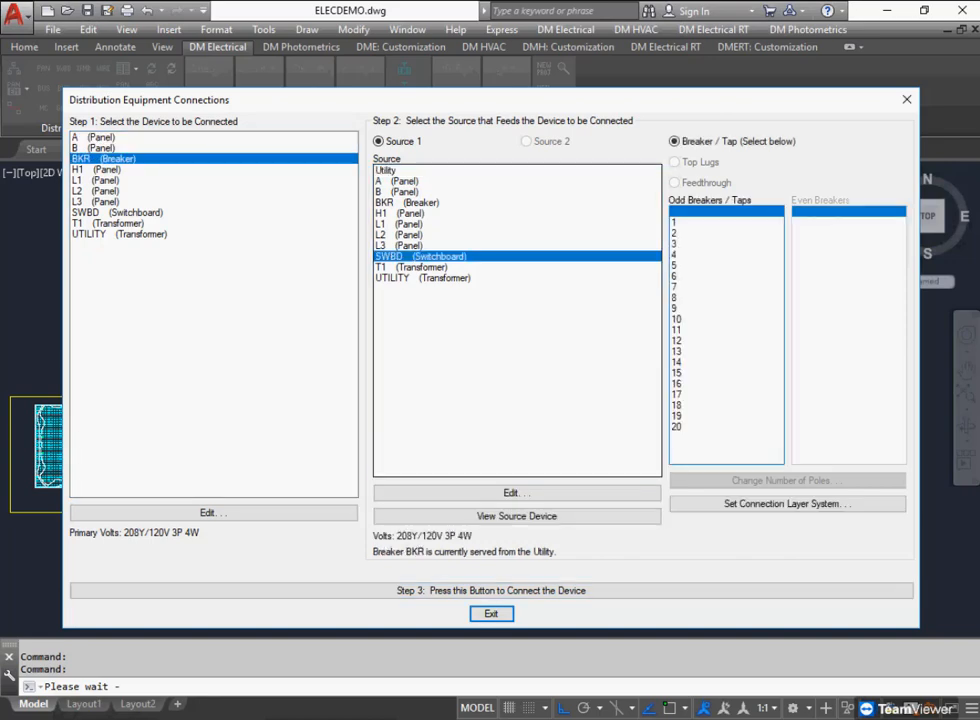
click(726, 221)
click(491, 590)
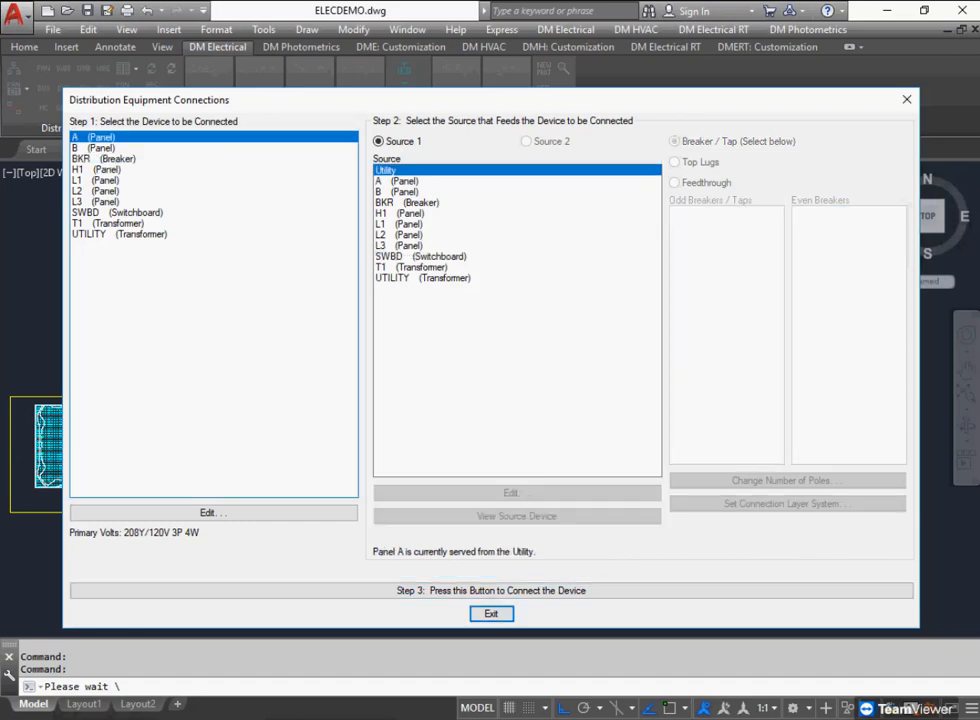
- Connect panels A and B to taps 1 and 2 of breaker BKR, and check BKR in the distribution tree
click(406, 202)
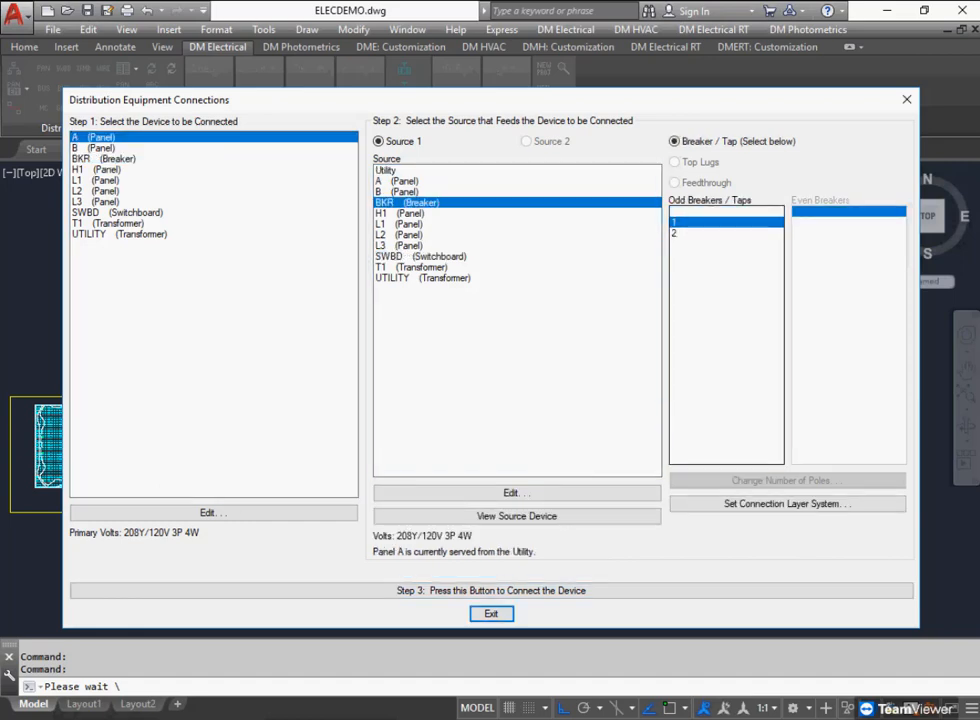
click(491, 590)
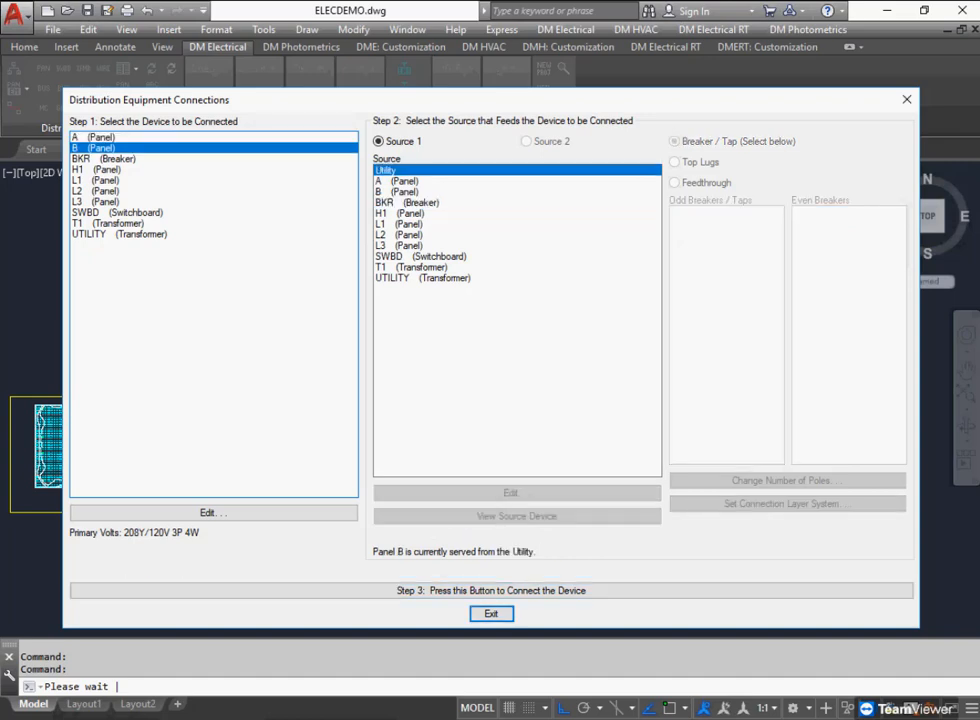
click(406, 202)
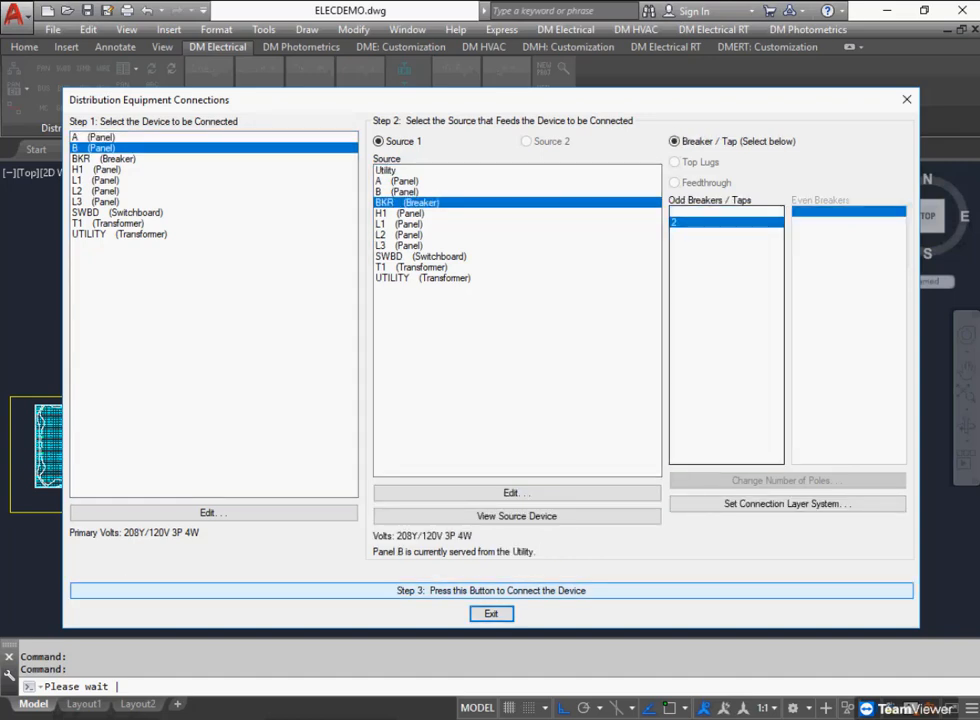
click(491, 590)
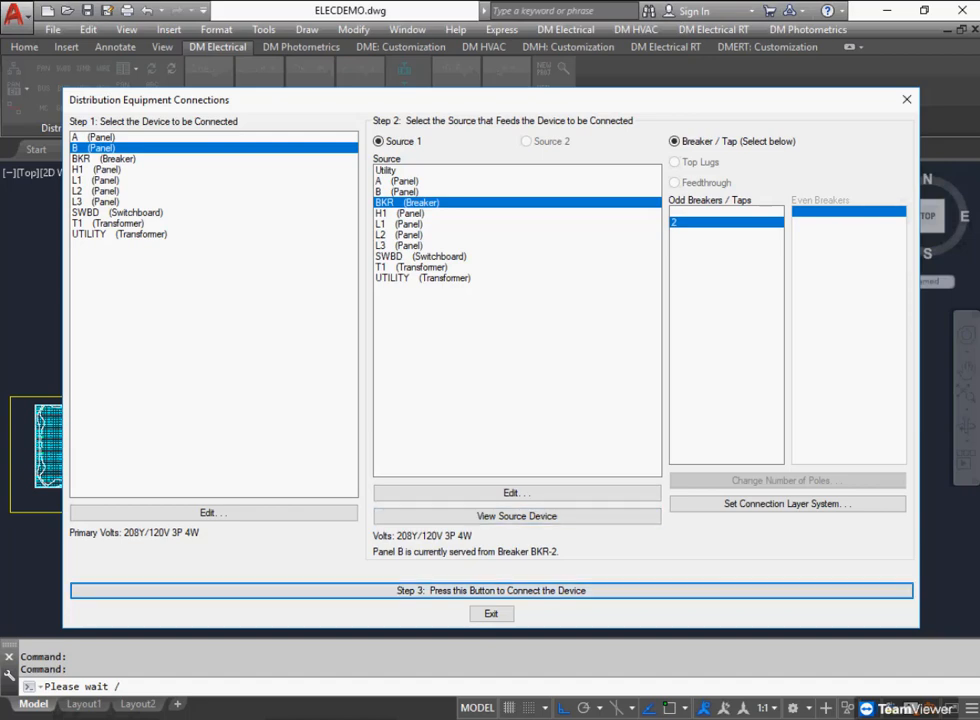
click(491, 613)
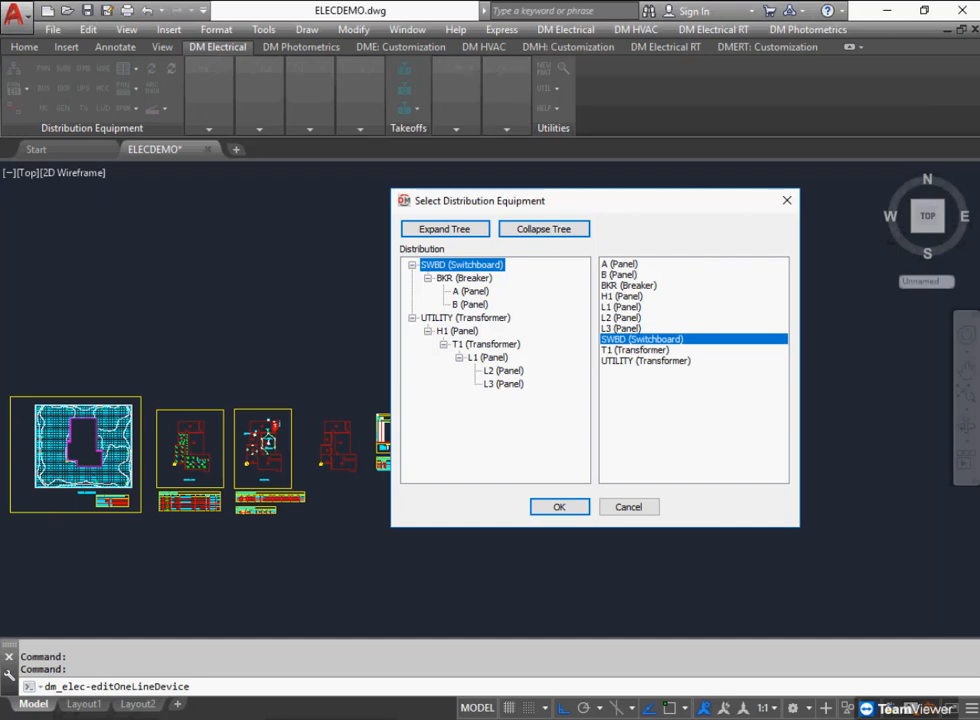
click(463, 278)
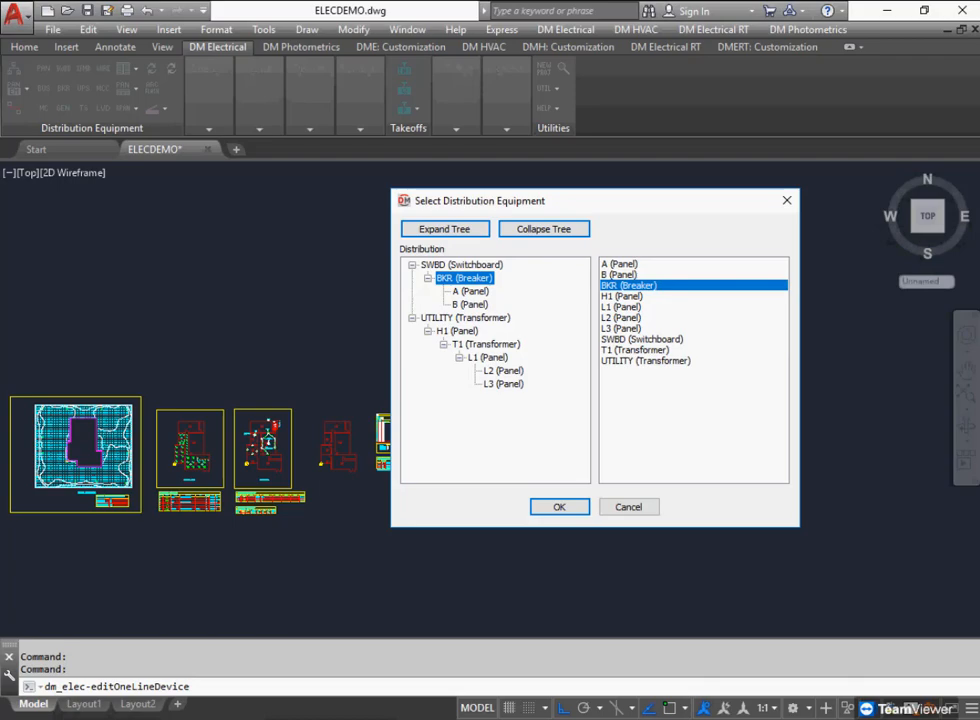
key(Return)
- Update all the schedules in the drawing and review the fault current and voltage drop schedules
scroll(430, 472, up, 5)
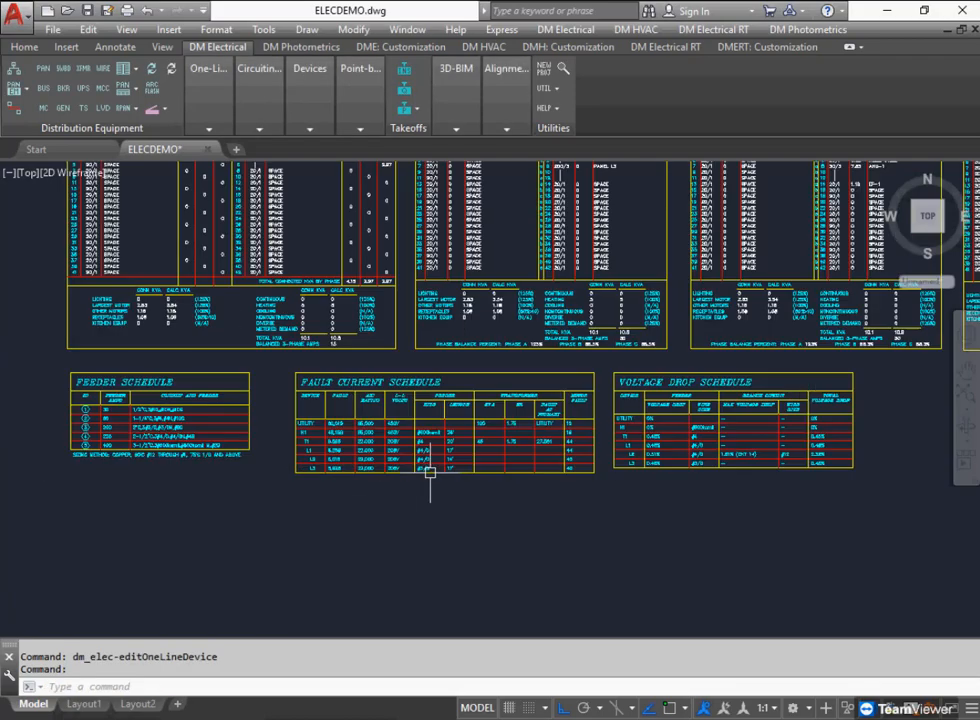
middle_drag(430, 472, 343, 433)
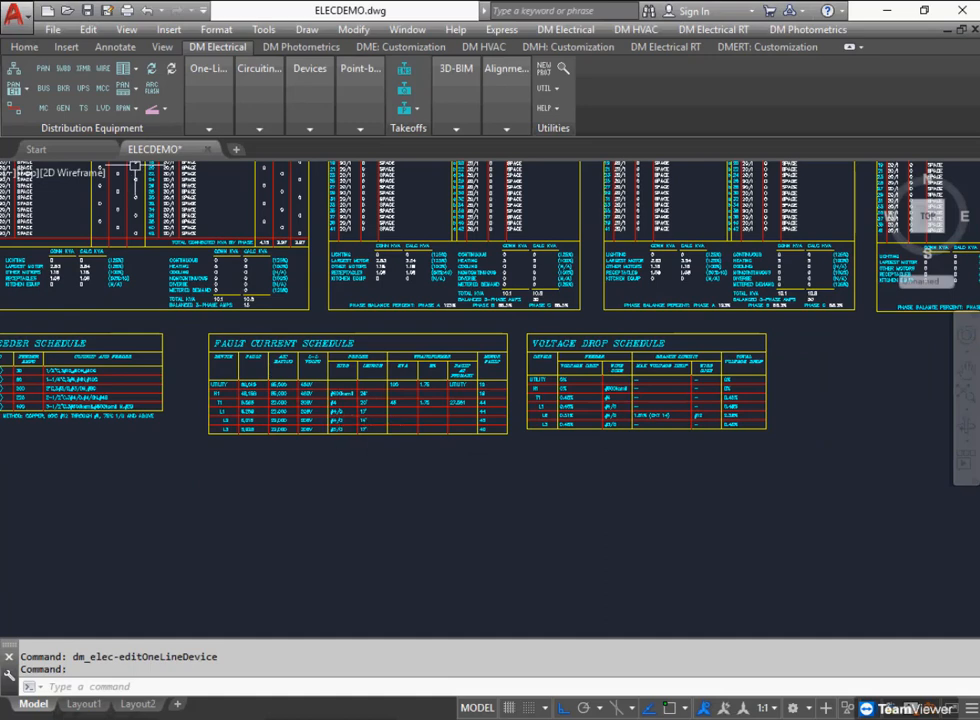
click(209, 90)
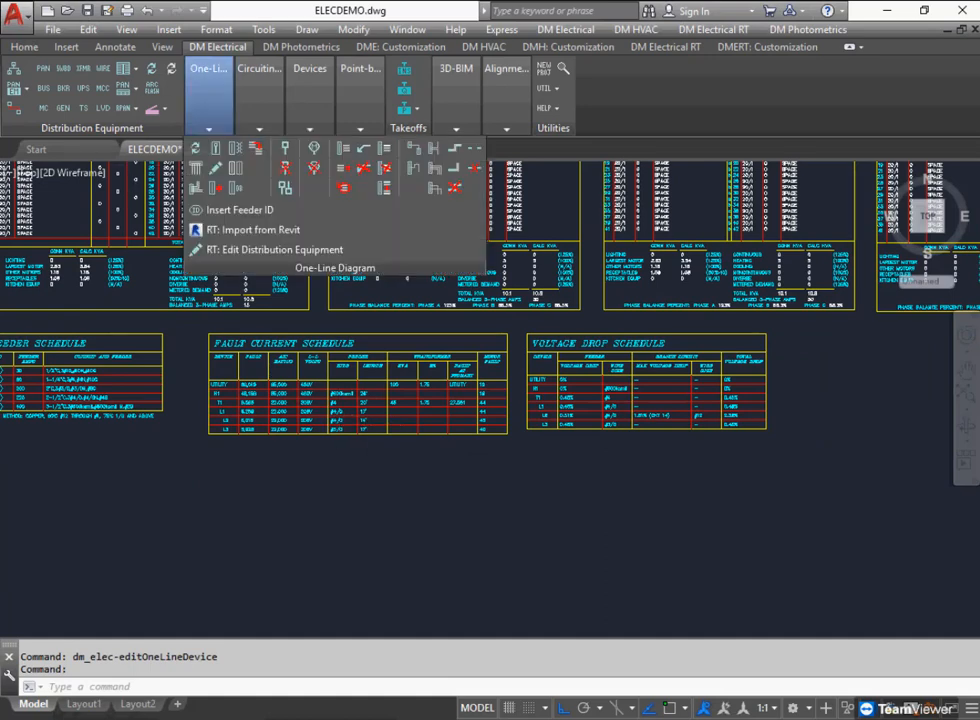
click(171, 69)
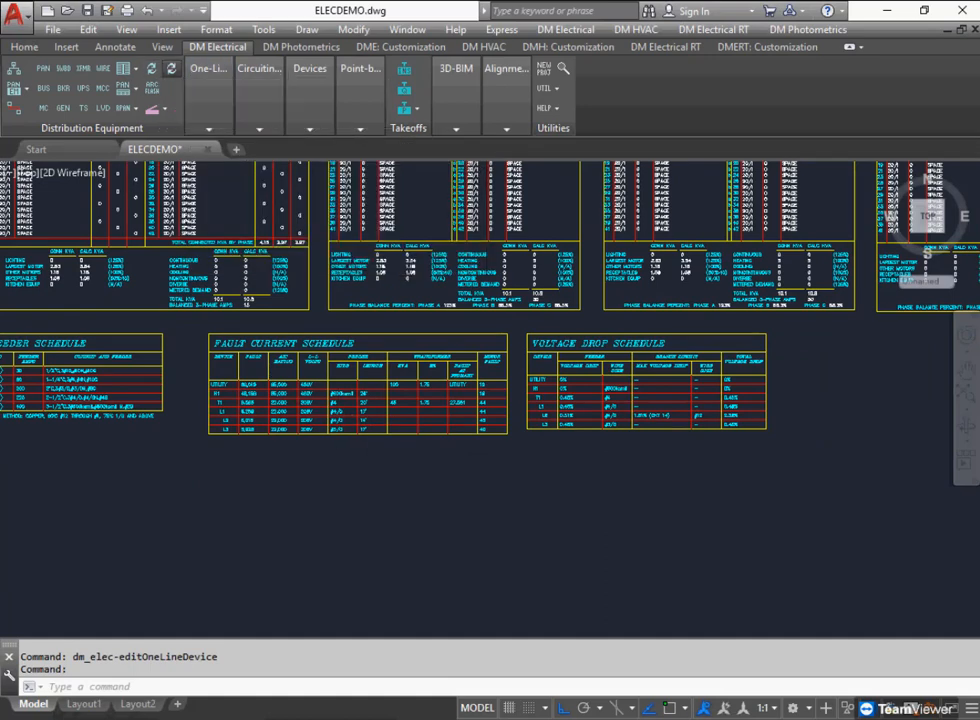
key(Return)
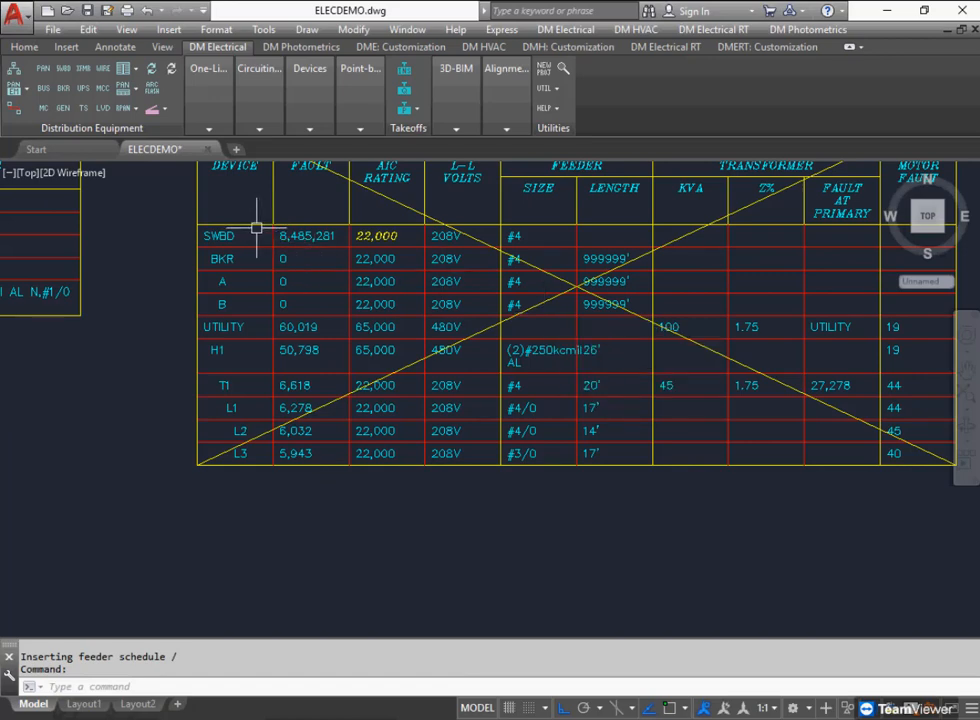
middle_drag(255, 235, 254, 257)
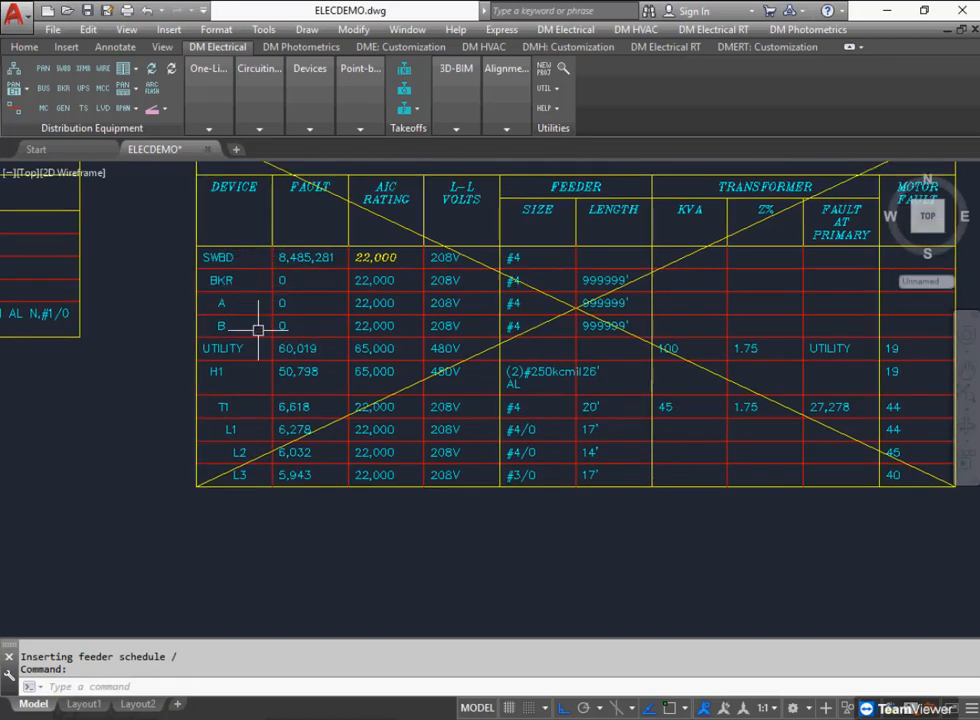
scroll(240, 311, down, 2)
middle_drag(729, 311, 457, 326)
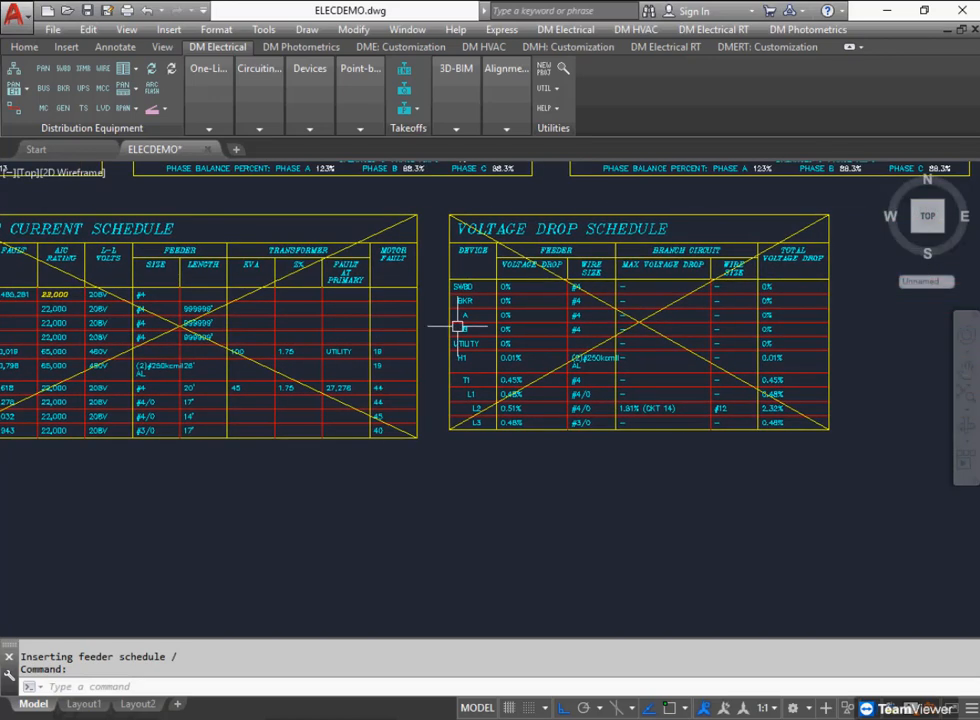
middle_drag(312, 362, 545, 319)
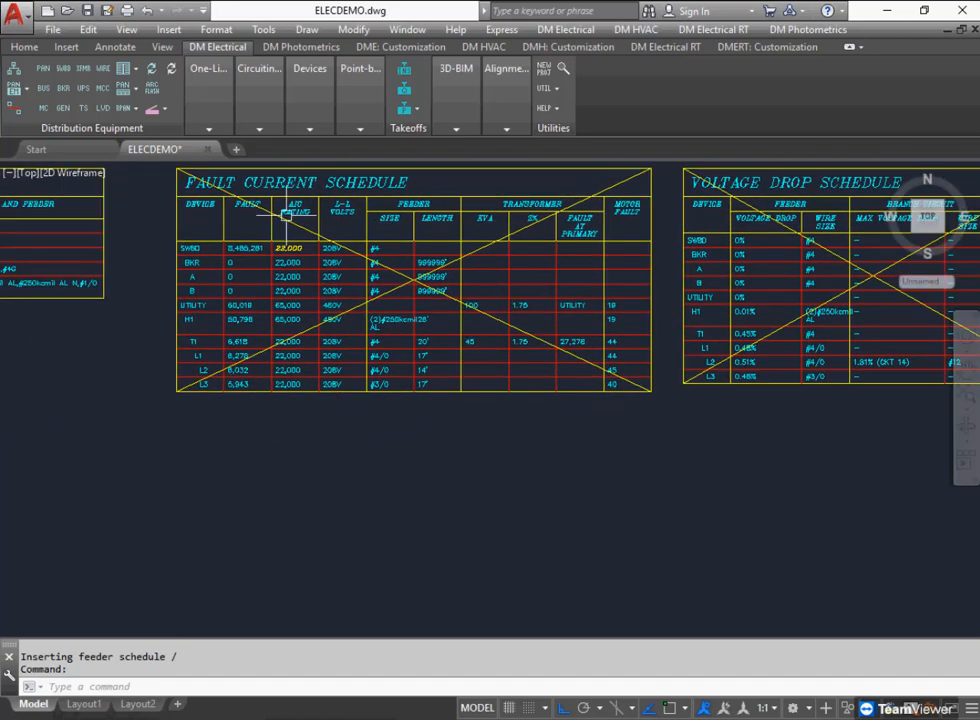
- Generate a one-line diagram starting from switchboard SWBD and place it below the fault current schedule
click(208, 100)
click(197, 168)
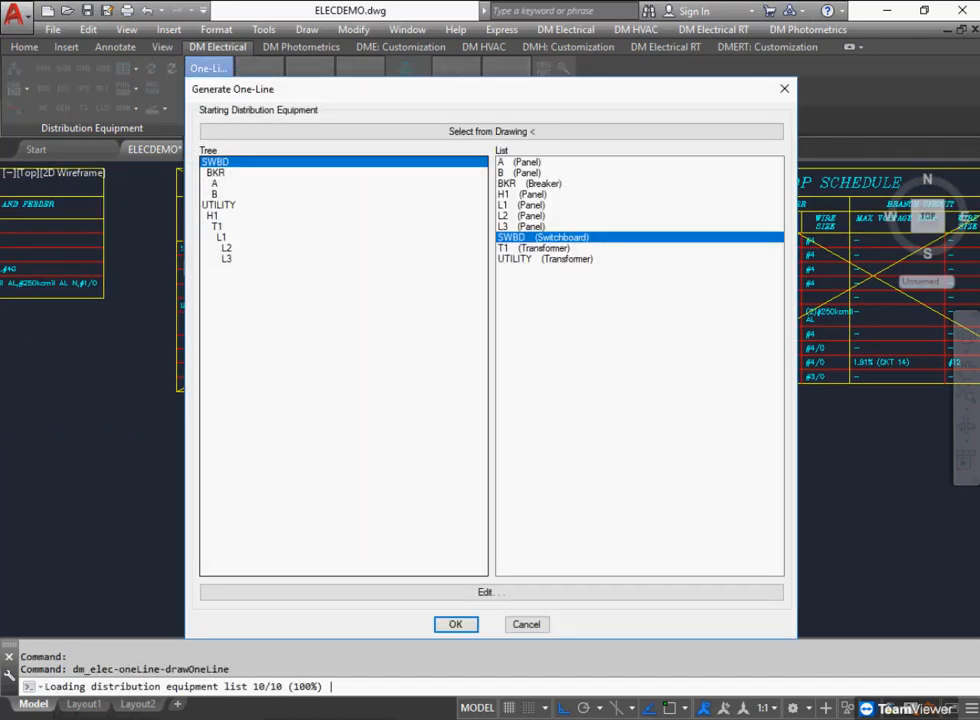
key(Return)
click(231, 470)
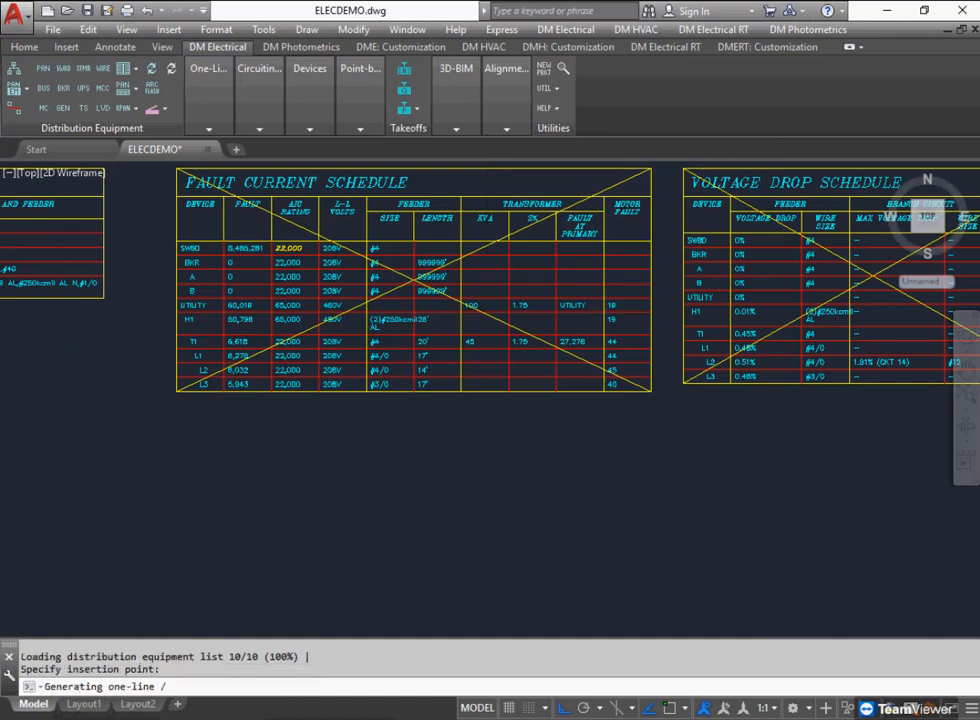
scroll(422, 488, down, 2)
middle_drag(429, 494, 503, 346)
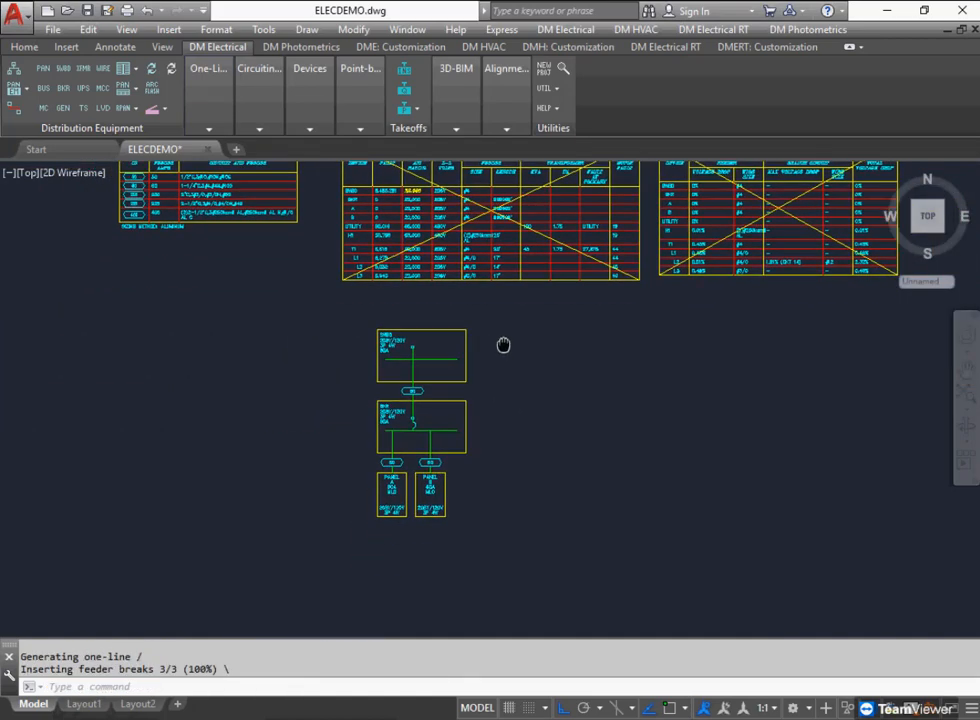
scroll(444, 411, up, 2)
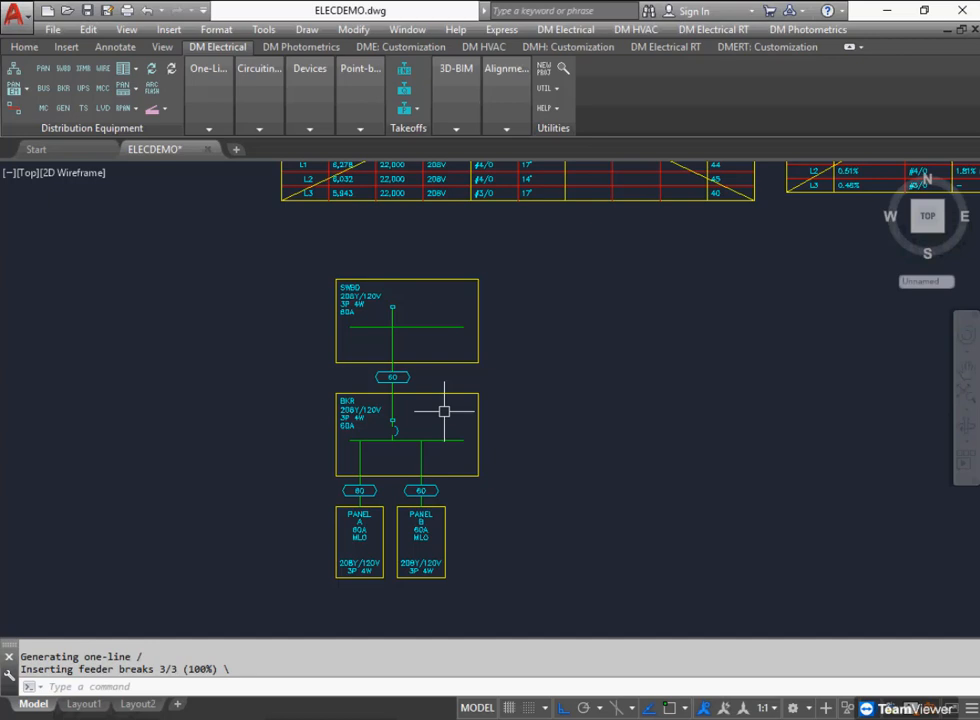
- In breaker BKR's schedule settings, turn off its display in the feeder, fault and voltage drop schedules, the one-line diagram and the list
click(64, 88)
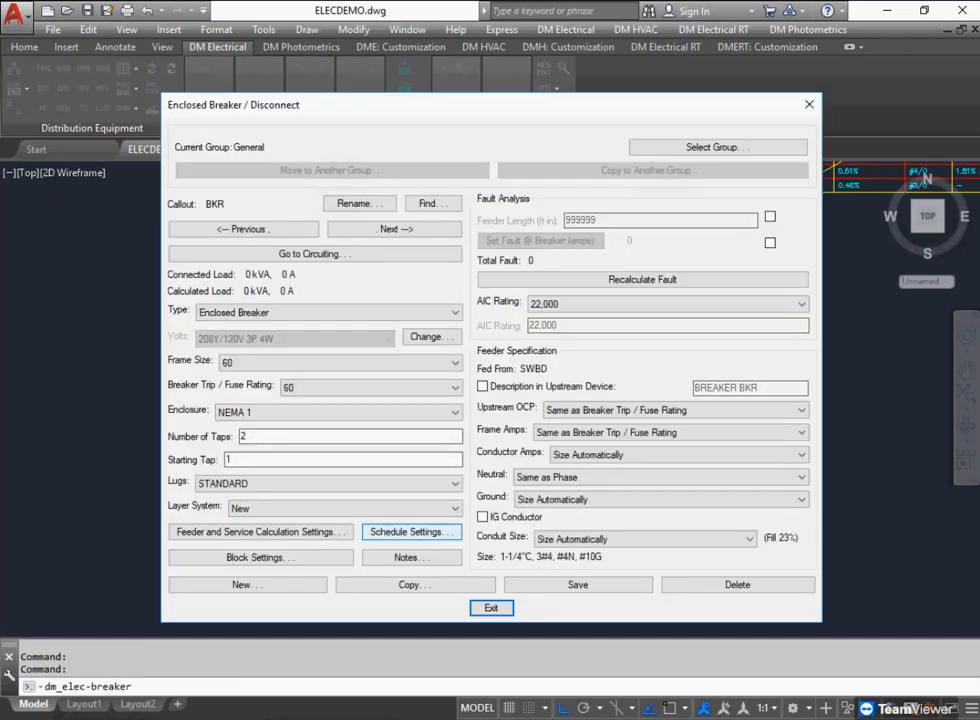
click(412, 532)
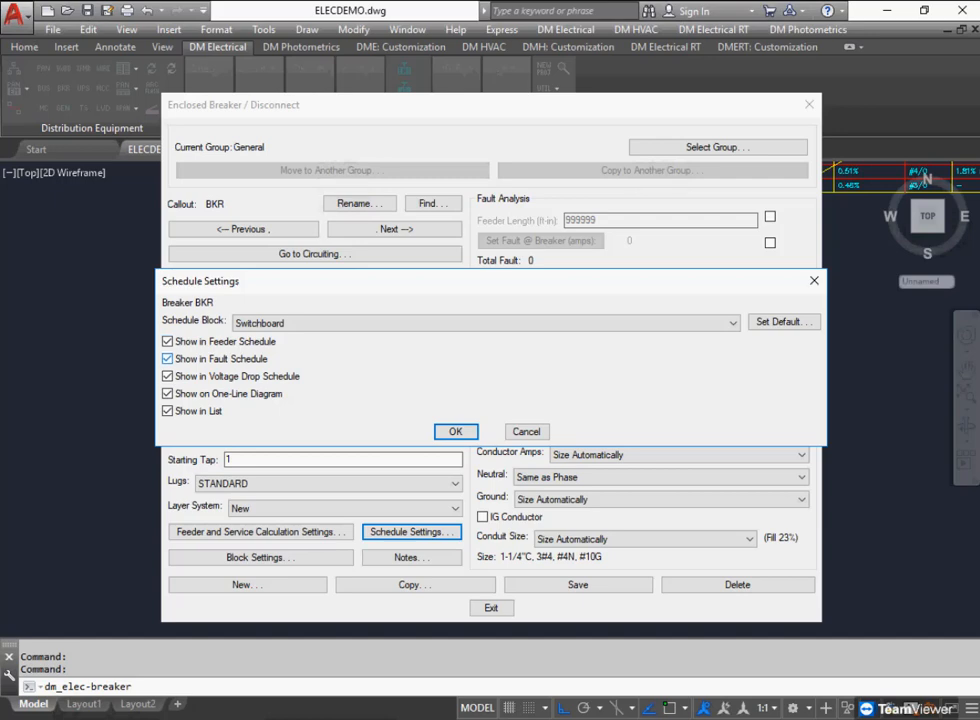
click(168, 342)
click(168, 359)
click(168, 377)
click(168, 394)
click(168, 411)
click(456, 432)
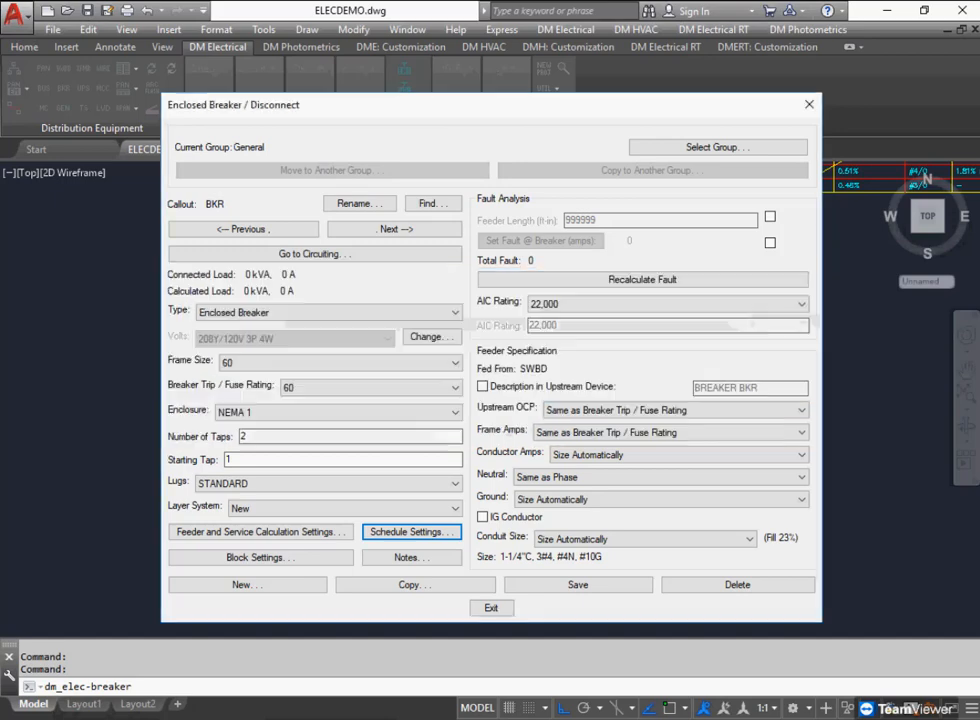
key(Escape)
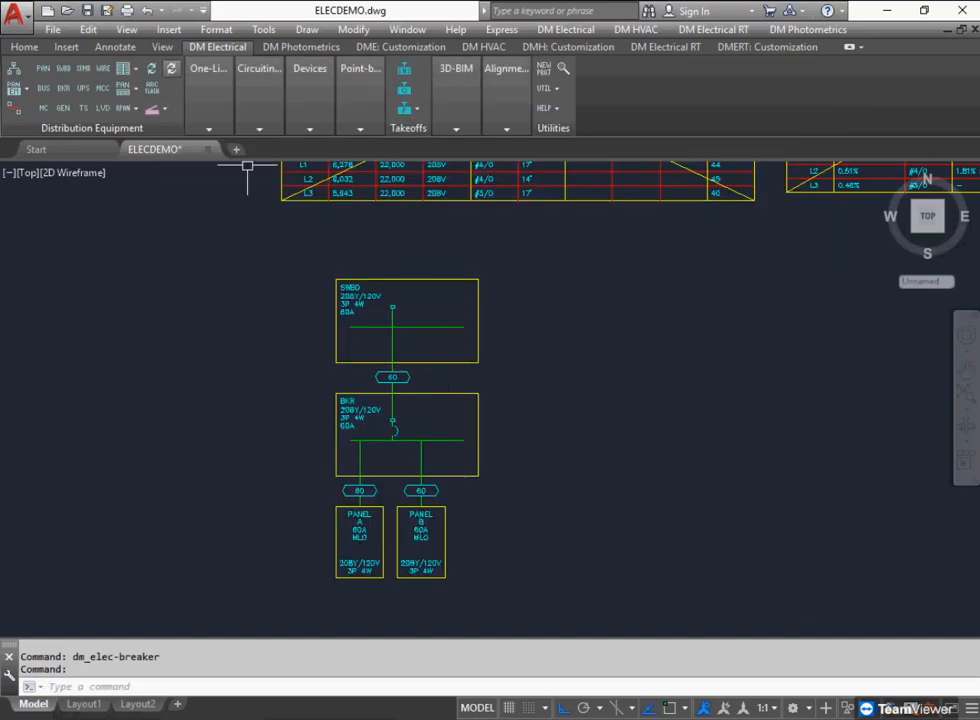
- Update all the drawing's schedules again and check how BKR is treated in the one-line diagram, fault current and voltage drop schedules
click(171, 68)
key(Return)
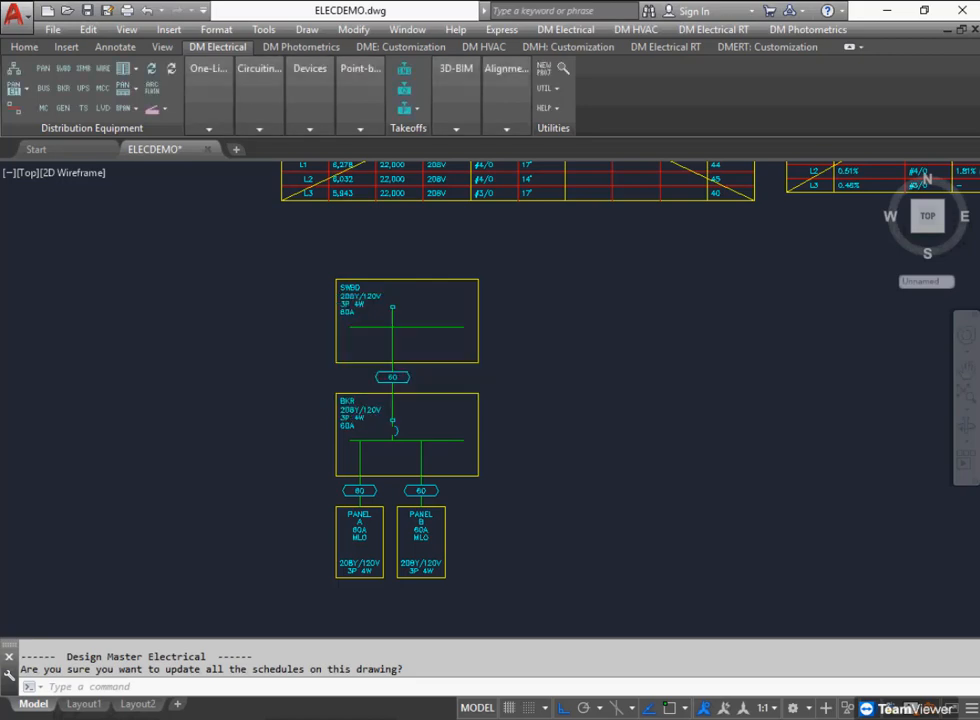
key(Return)
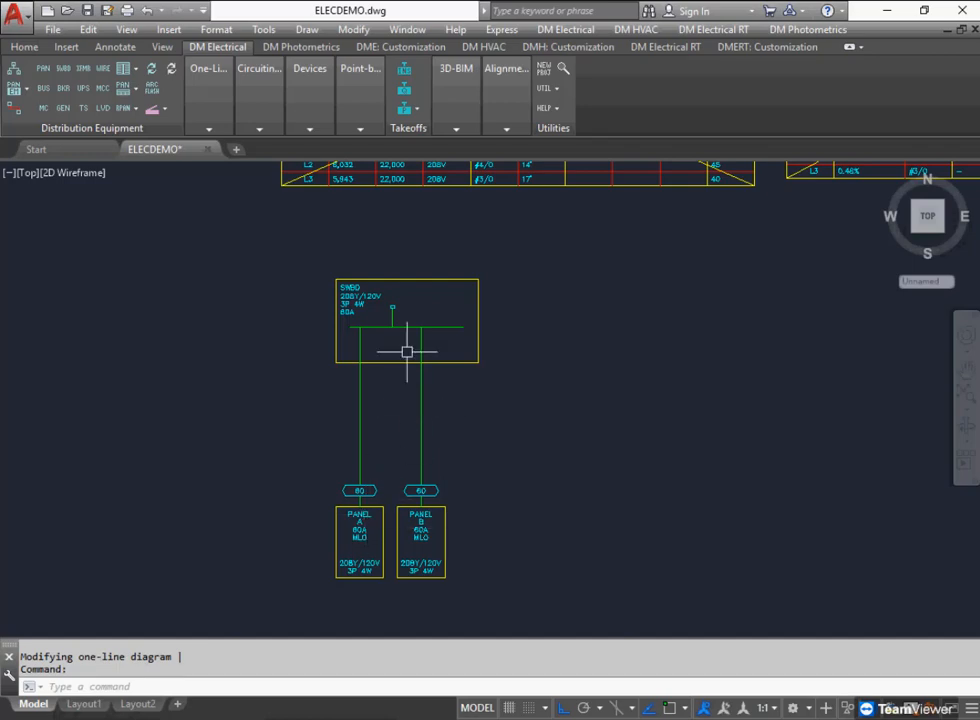
middle_drag(440, 265, 448, 486)
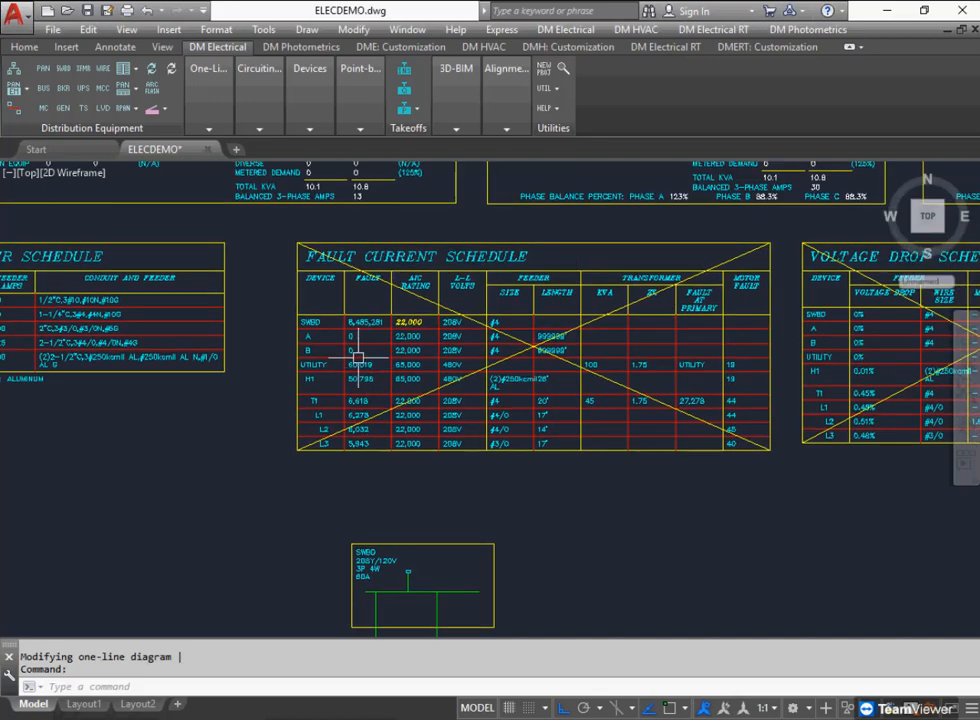
scroll(316, 340, up, 2)
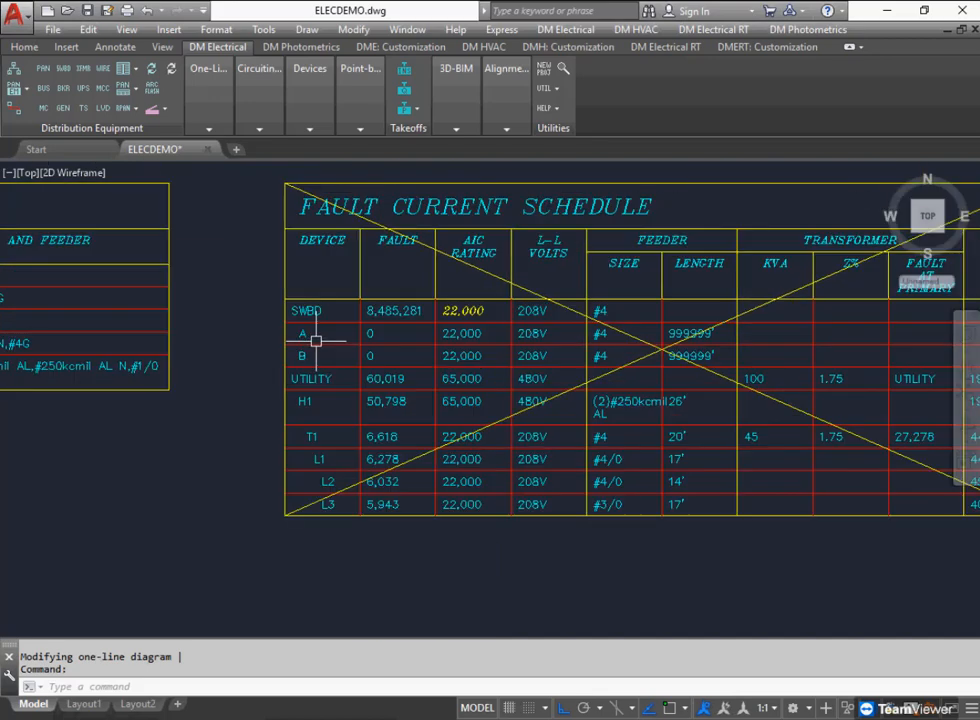
middle_drag(796, 346, 246, 371)
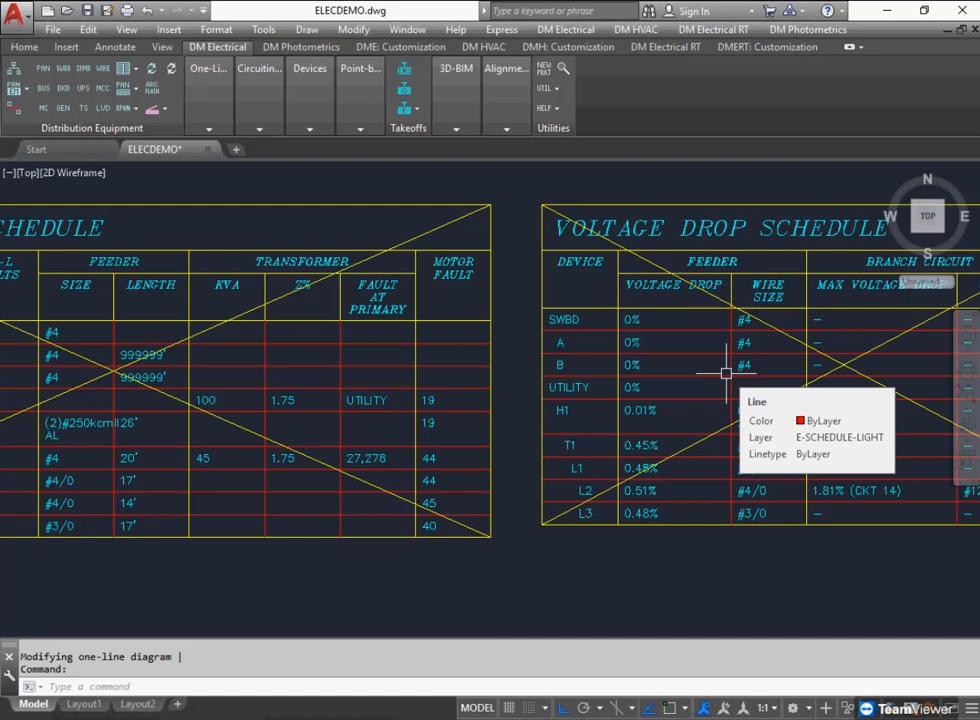
- Reconnect breaker BKR to position 10 of switchboard SWBD
click(13, 85)
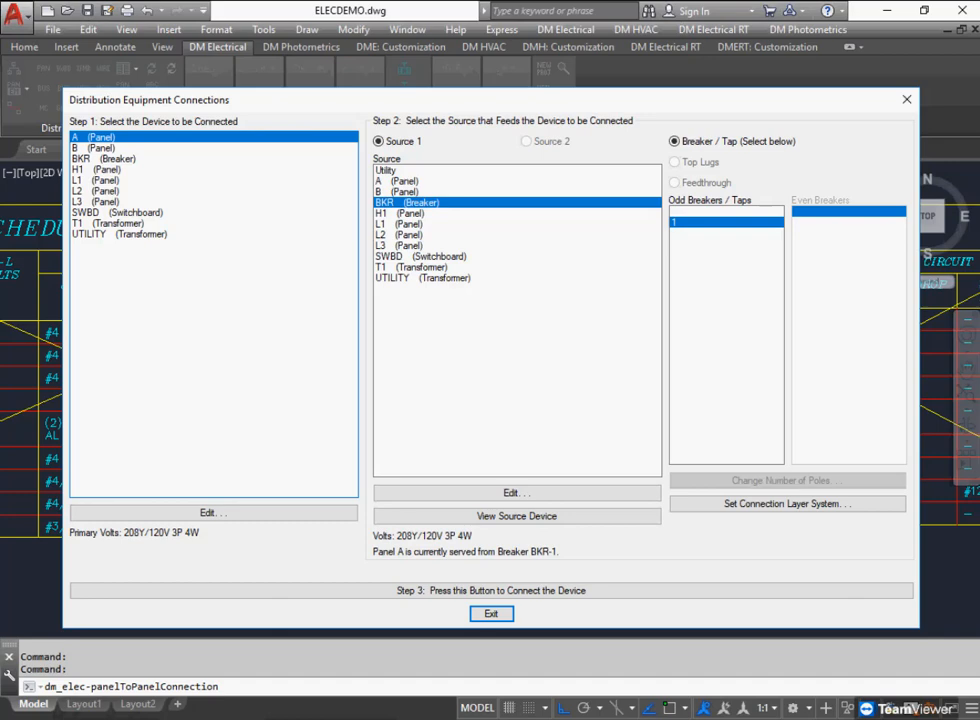
click(104, 159)
click(421, 257)
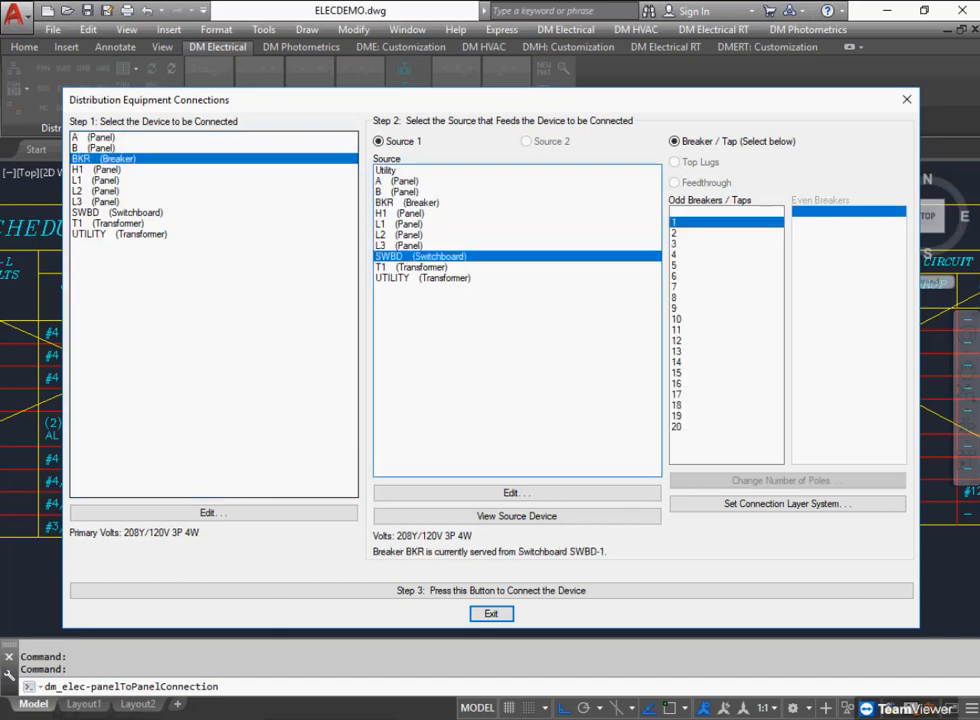
click(726, 222)
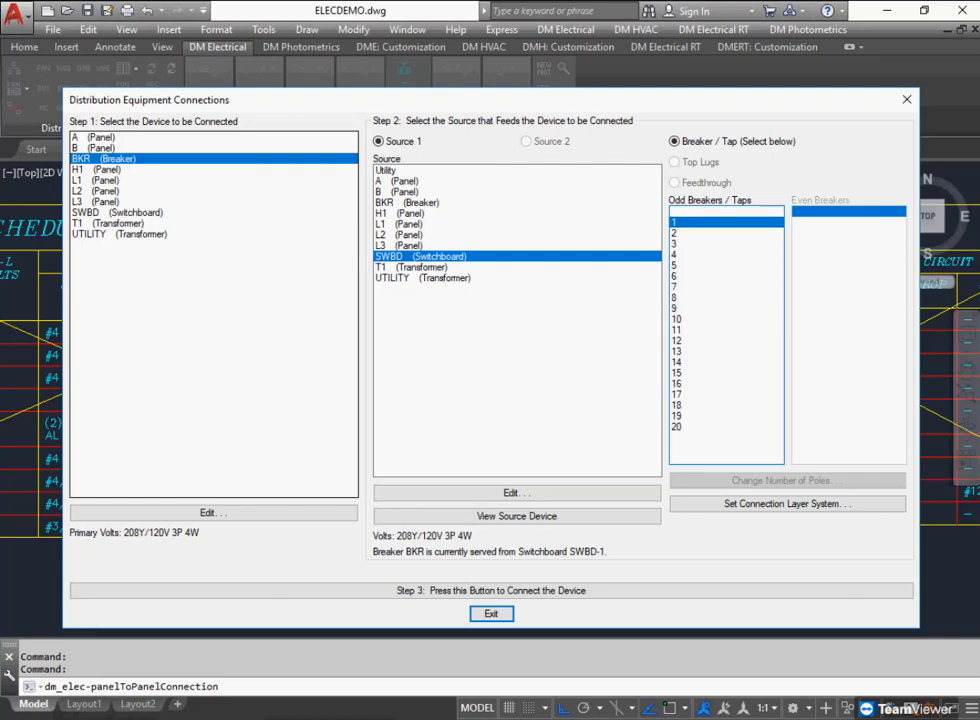
click(726, 319)
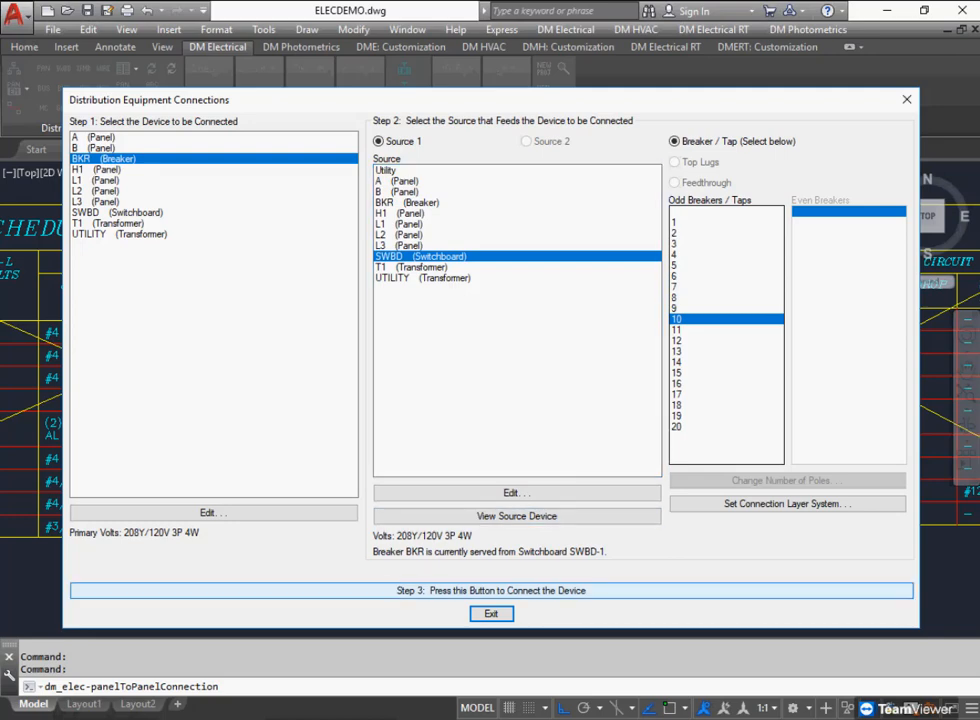
click(491, 590)
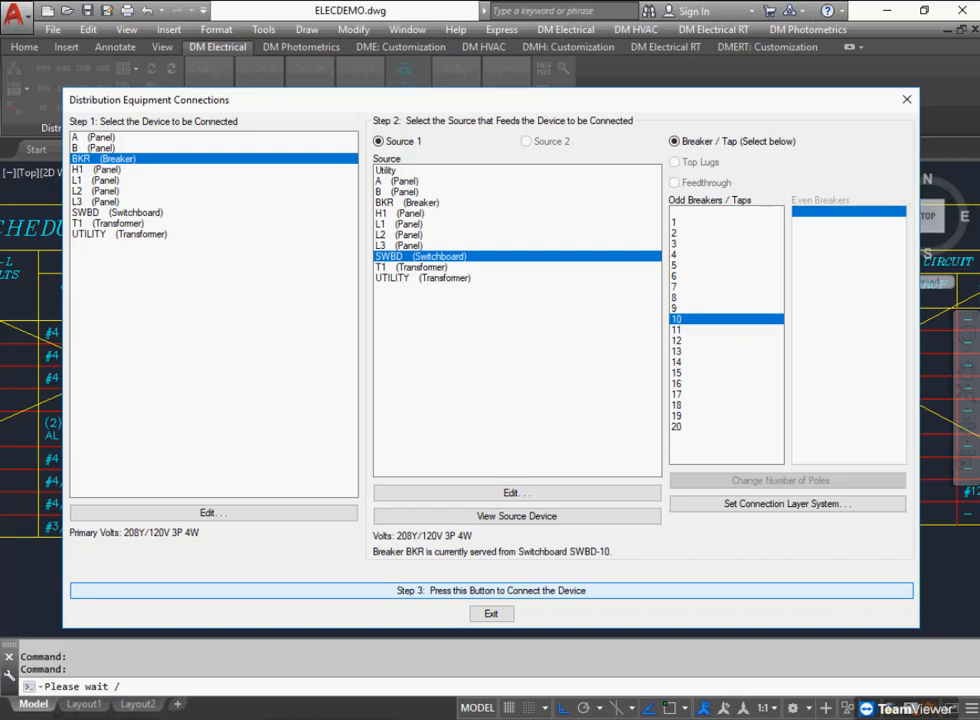
click(491, 613)
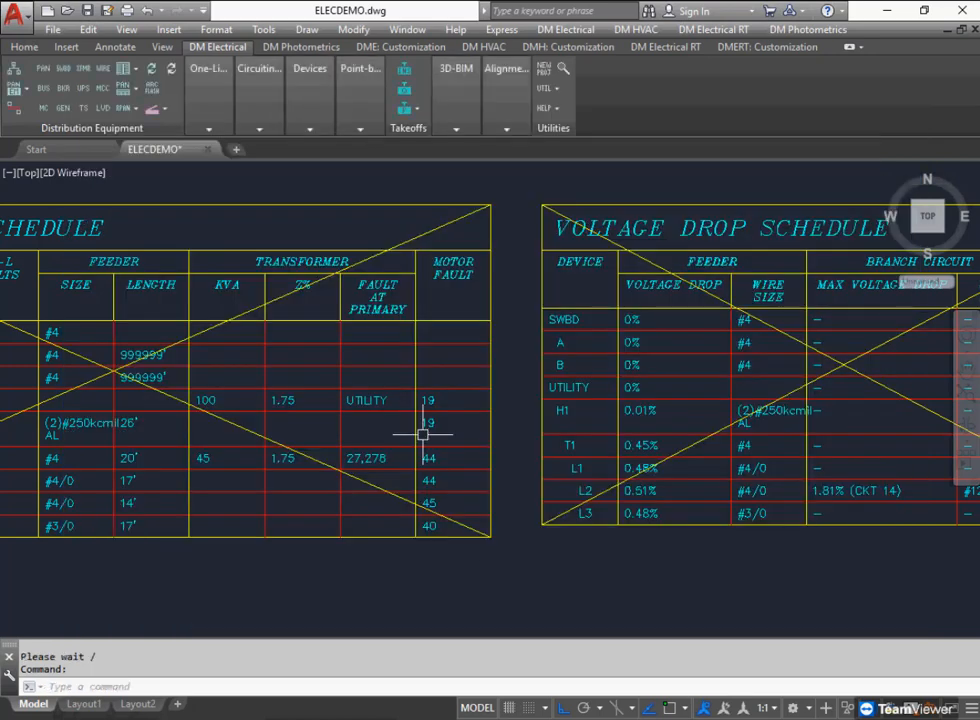
- Inspect the AHU-1 circuit in conference room 102 on the power plan and view the circuits of panel L2
middle_drag(162, 403, 701, 455)
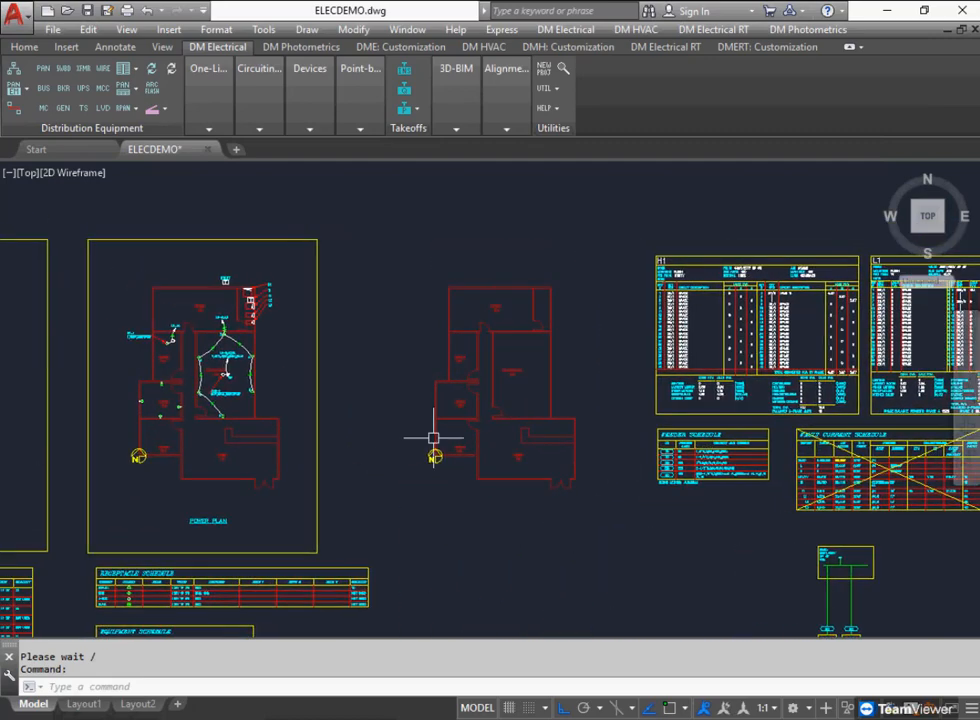
middle_drag(235, 429, 451, 428)
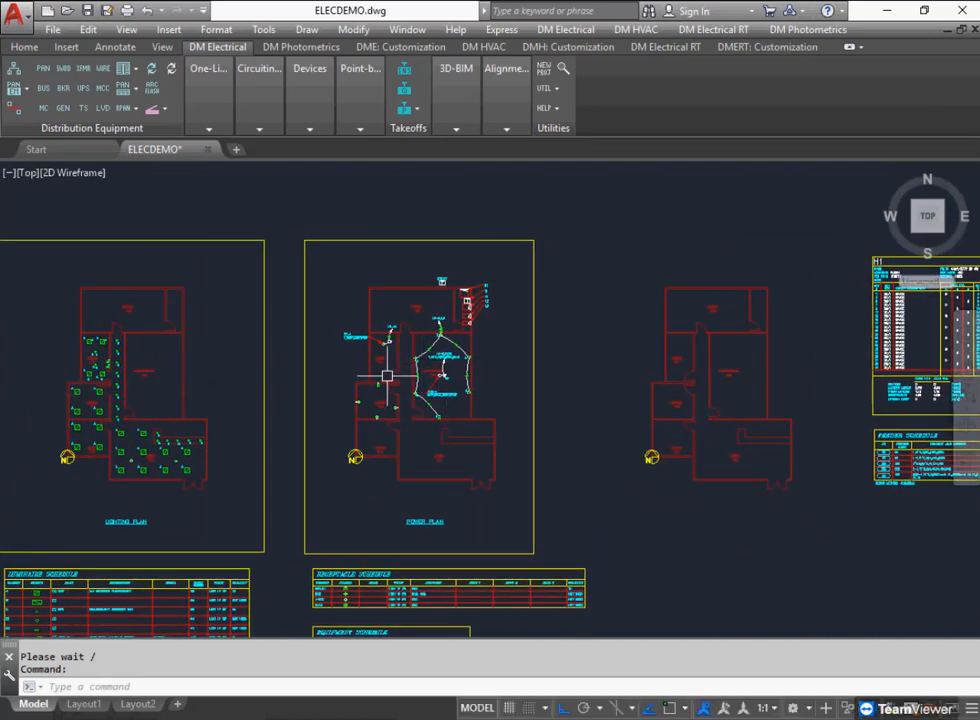
scroll(457, 393, up, 5)
scroll(457, 393, up, 2)
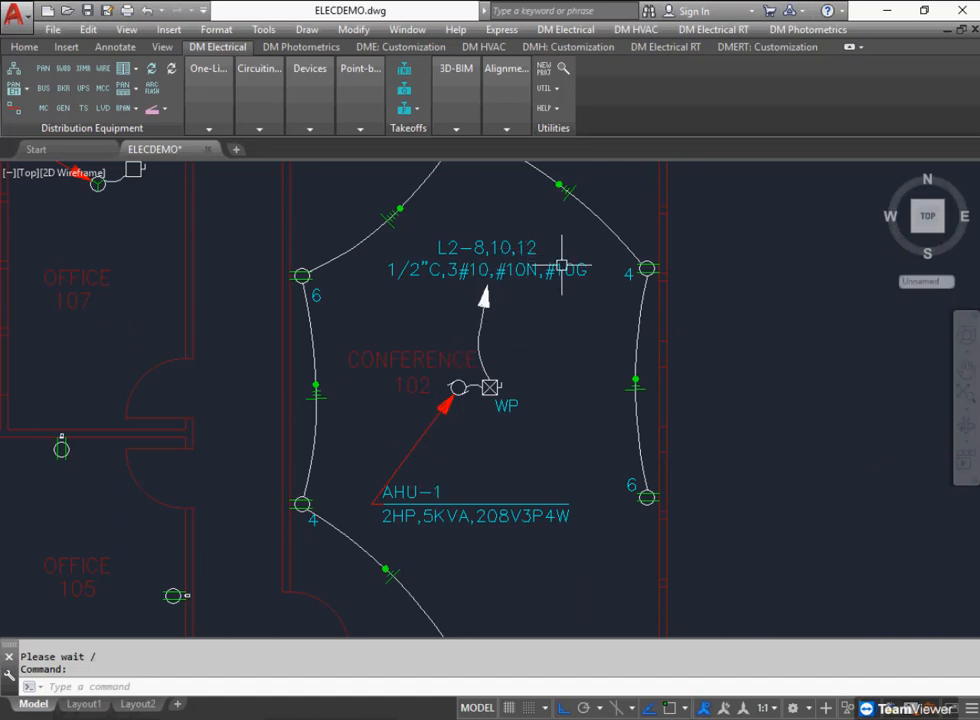
mouse_move(259, 100)
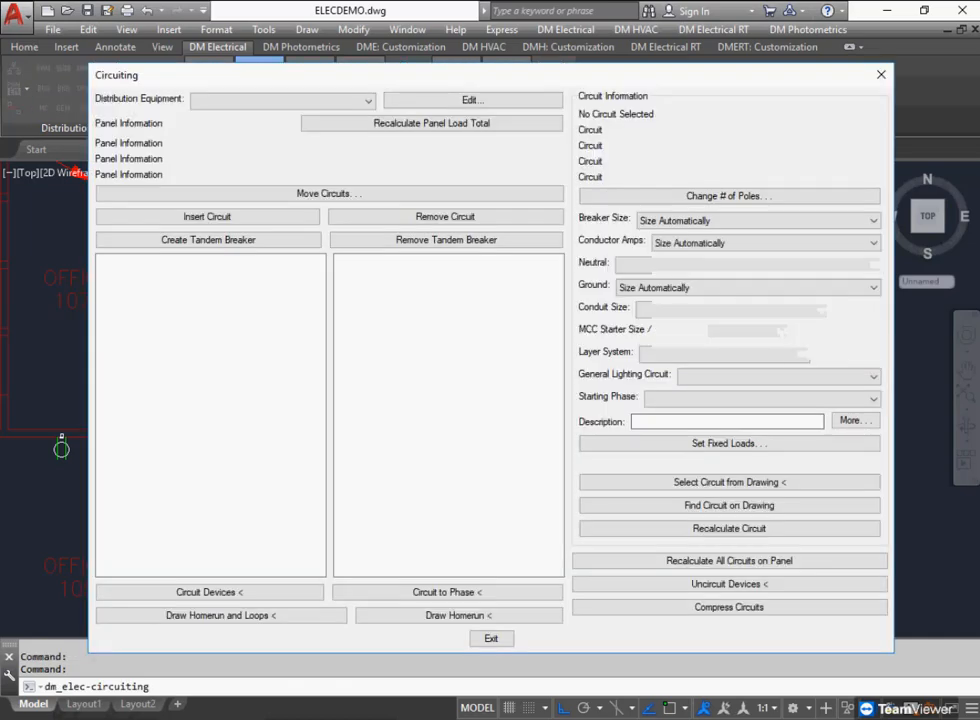
click(368, 101)
key(Down)
key(Down)
key(Down)
key(Down)
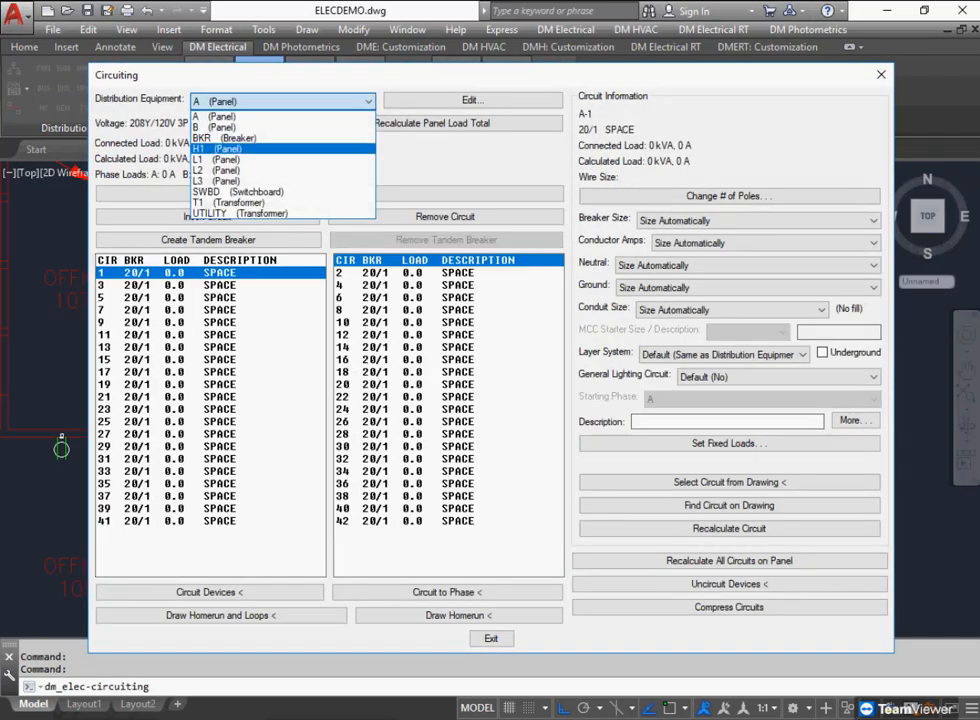
key(Return)
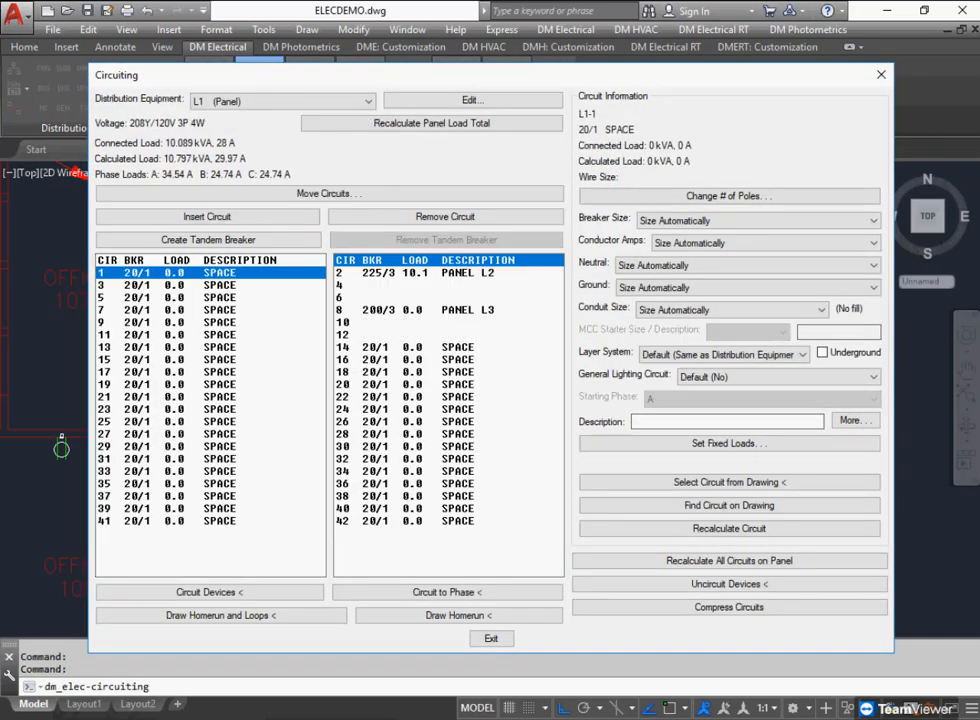
key(alt+Down)
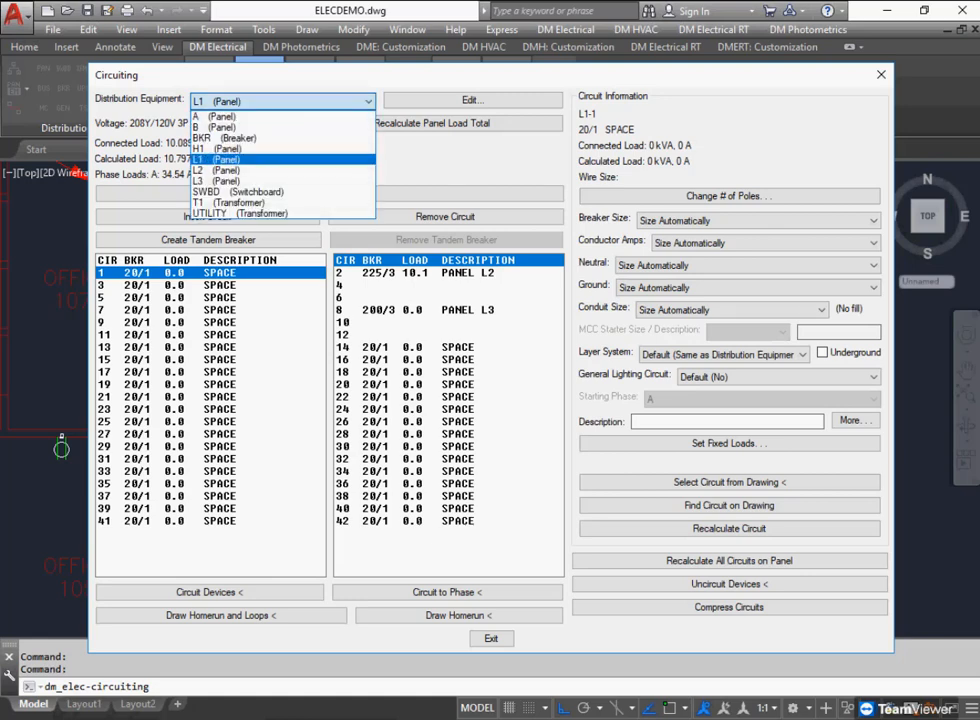
key(Down)
key(Return)
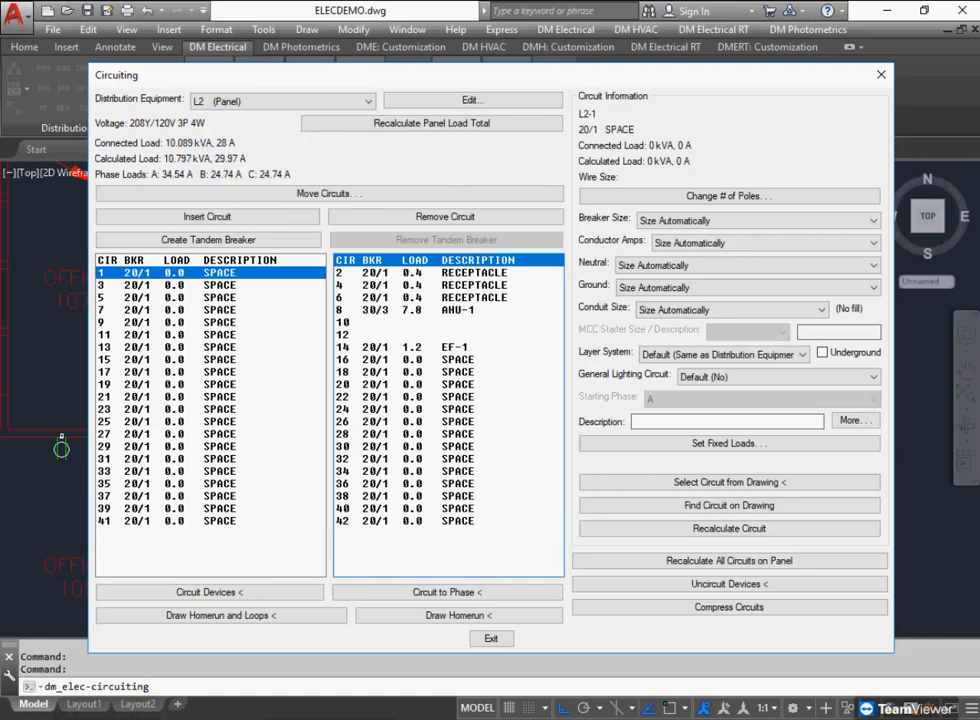
- Reassign AHU-1 from panel L2 to the circuit starting at number 1 on panel L1
click(729, 583)
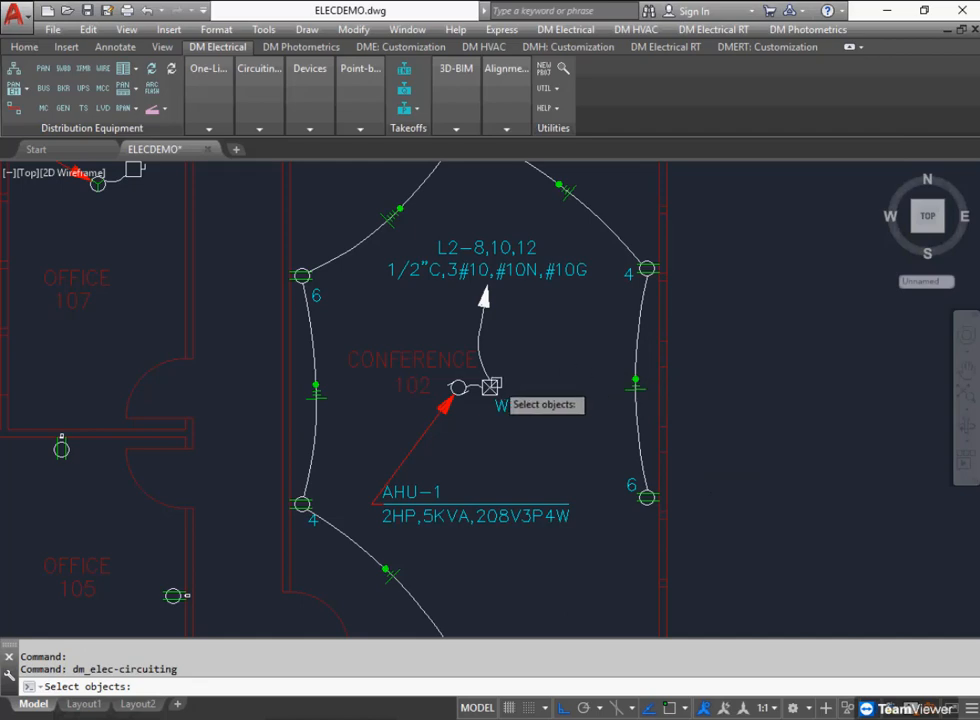
key(Return)
click(368, 101)
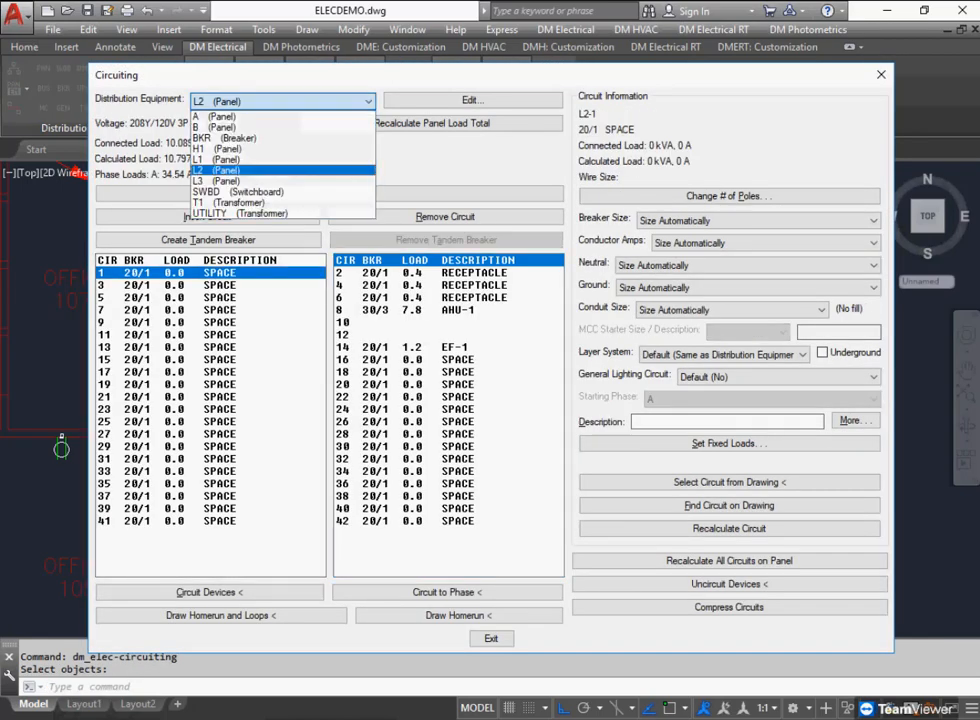
key(Up)
key(Return)
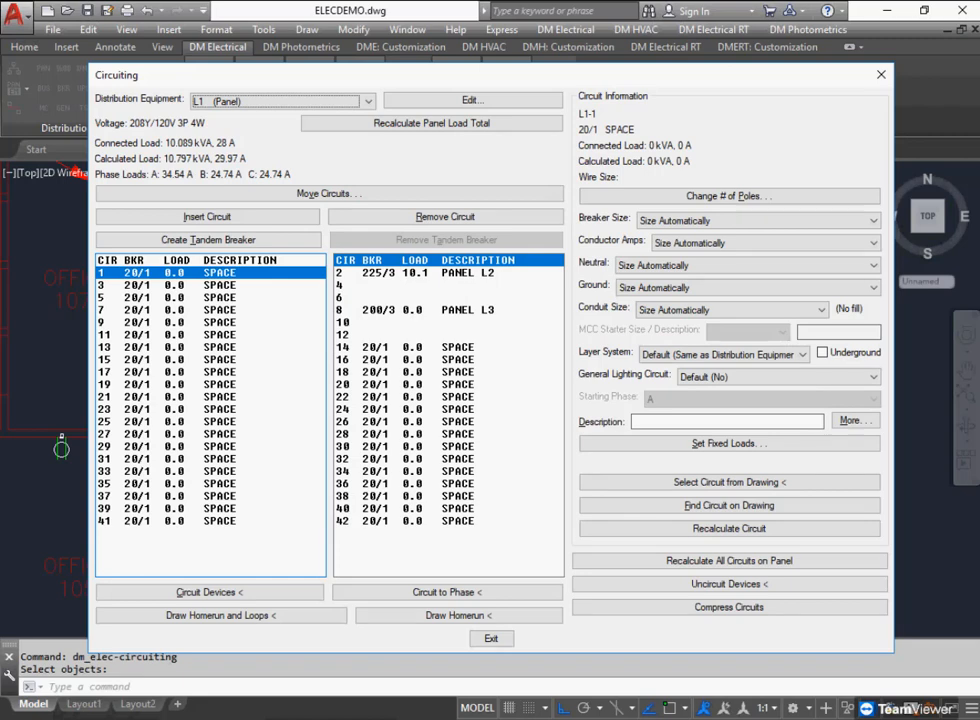
double_click(203, 272)
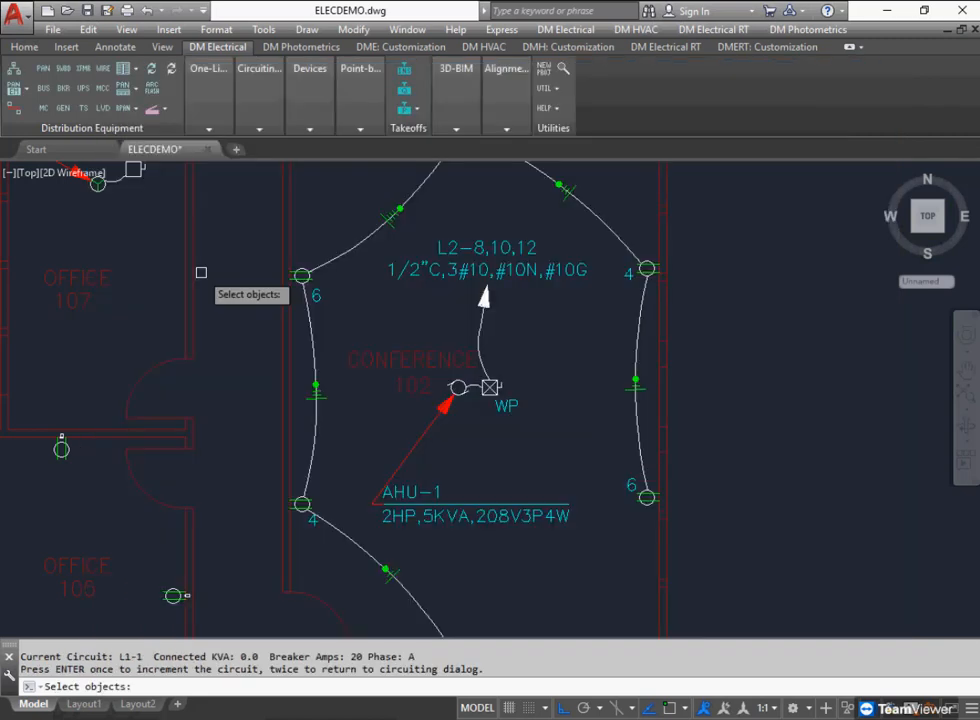
click(457, 386)
key(Return)
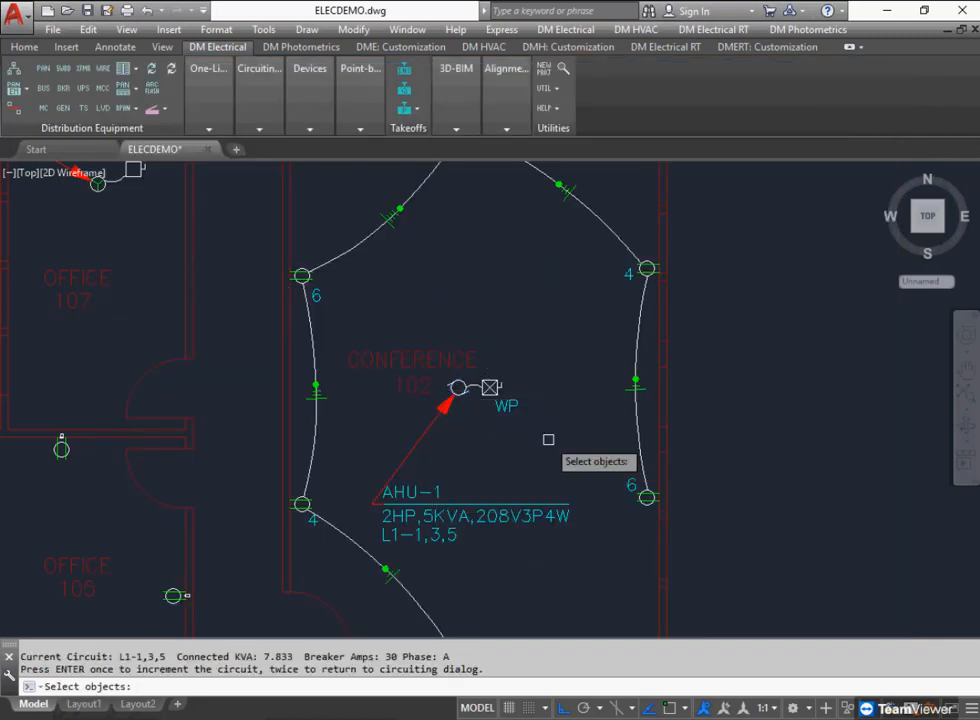
key(Return)
key(Return)
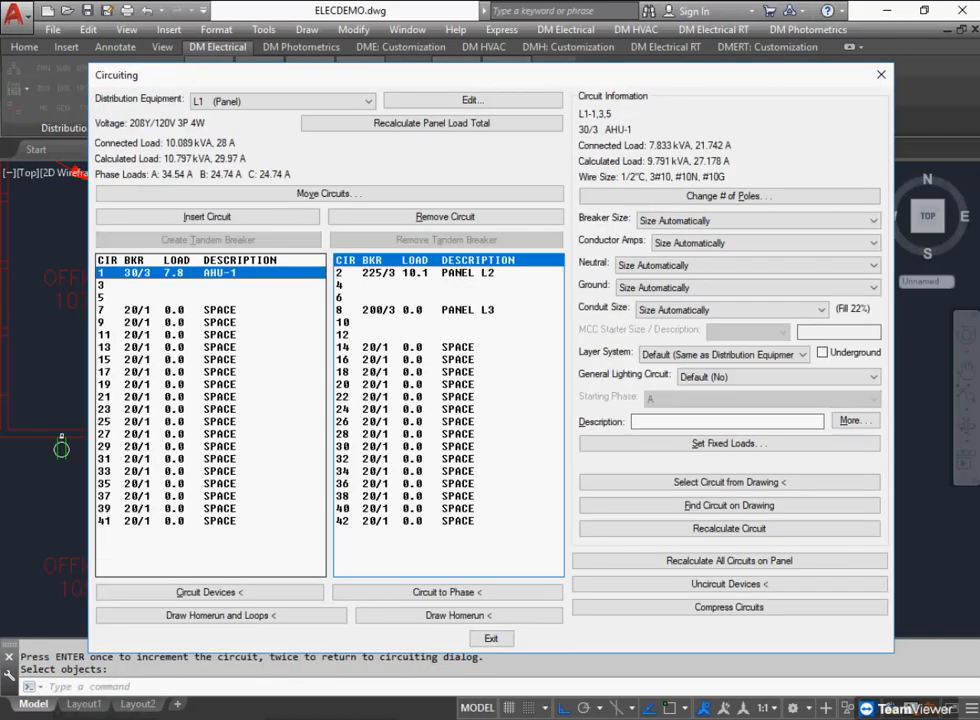
- Check circuit 8 of panel L2 in the circuiting dialog
click(280, 101)
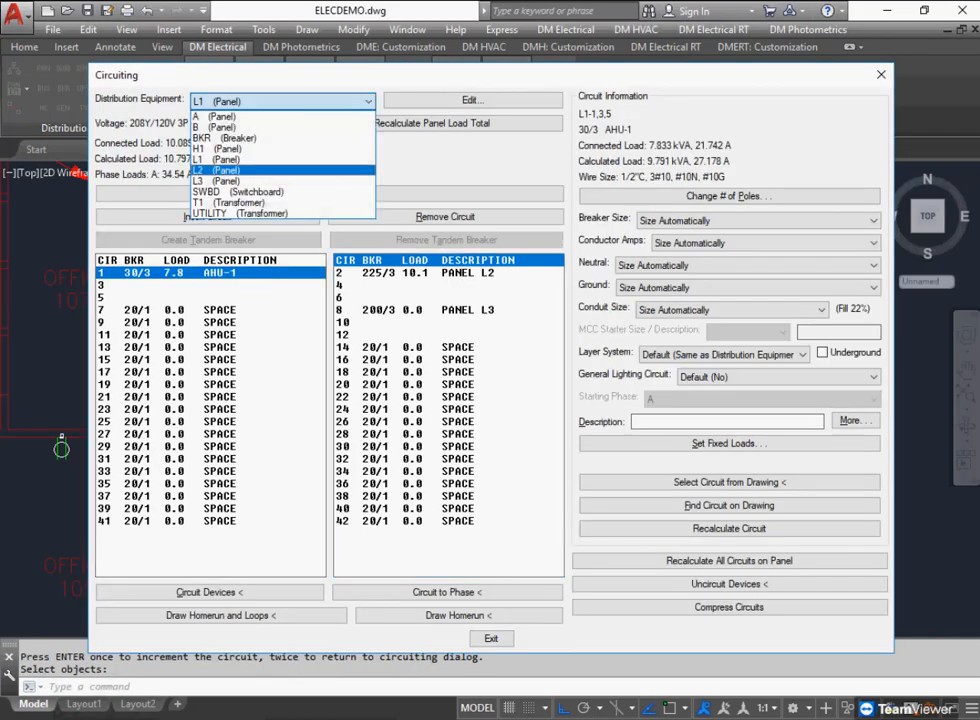
key(Return)
click(450, 310)
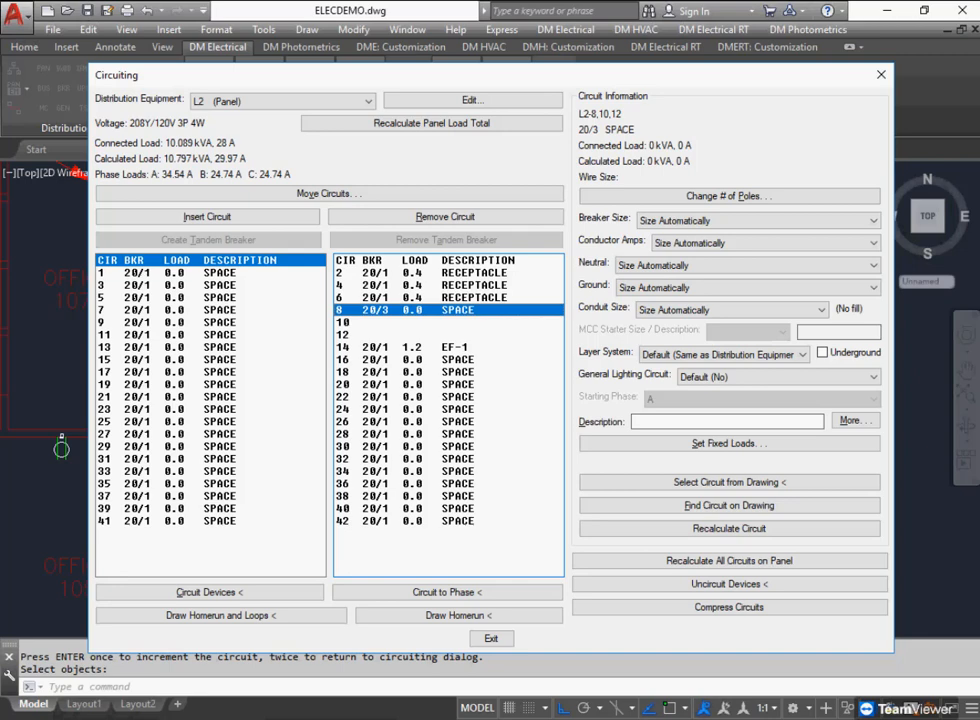
- On the lighting plan, circuit office 107's switch a and its type A fixtures to circuit 1 of panel L2
click(491, 638)
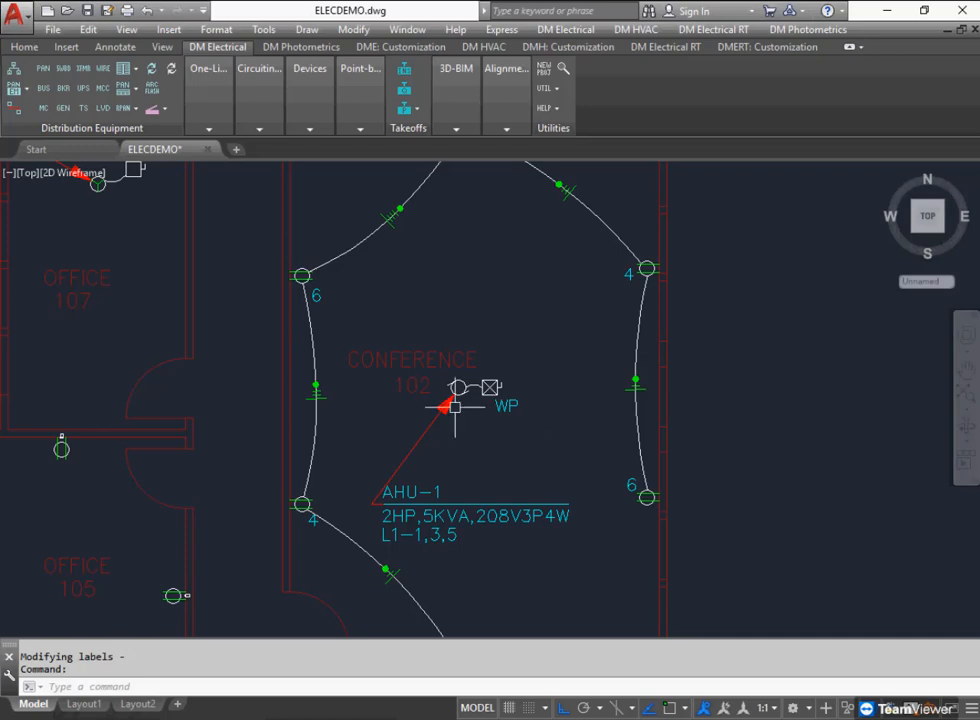
scroll(455, 406, down, 4)
middle_drag(267, 400, 601, 409)
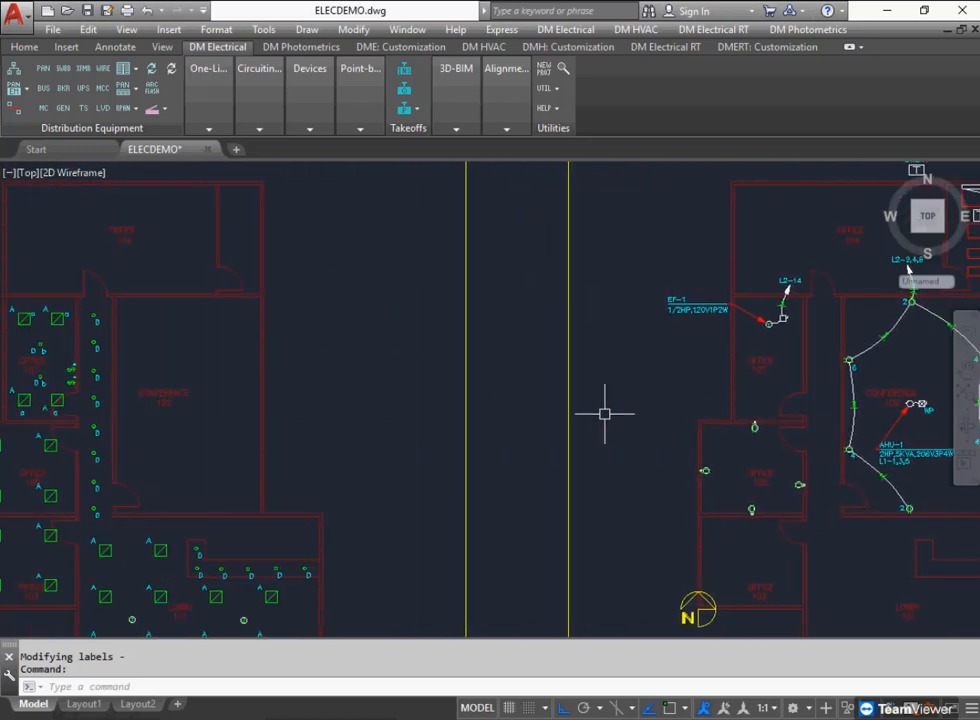
middle_drag(273, 440, 580, 400)
scroll(379, 321, up, 4)
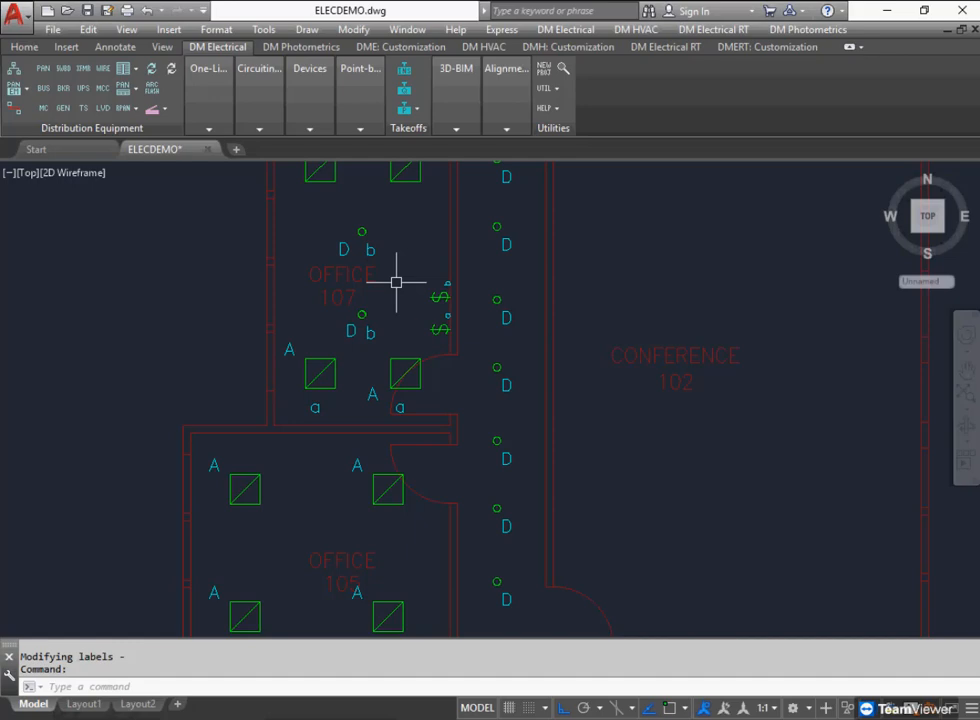
click(259, 85)
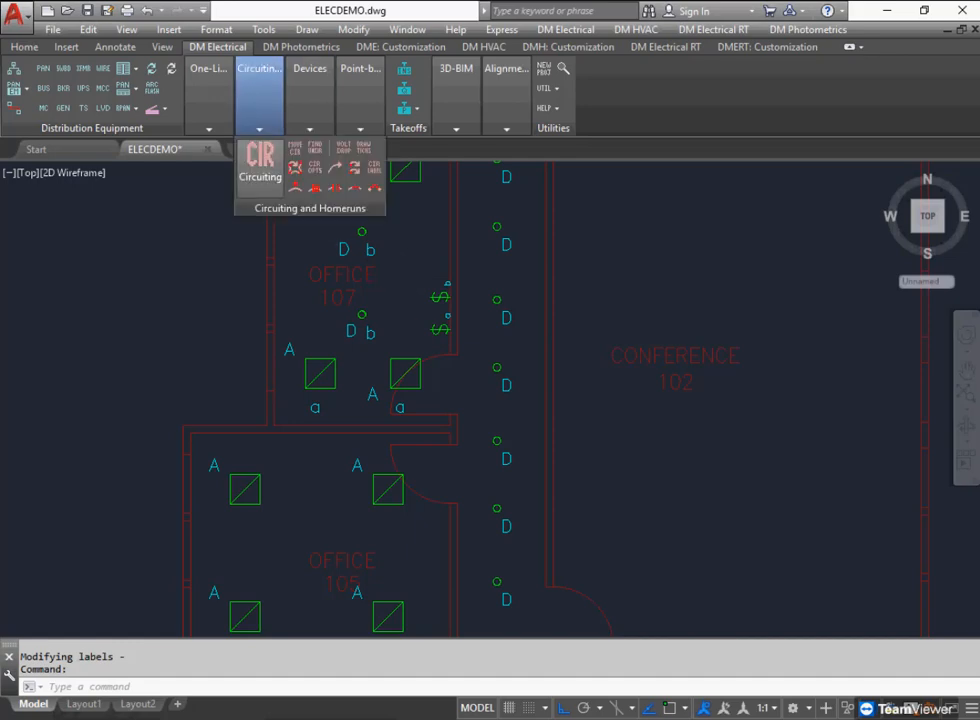
click(260, 163)
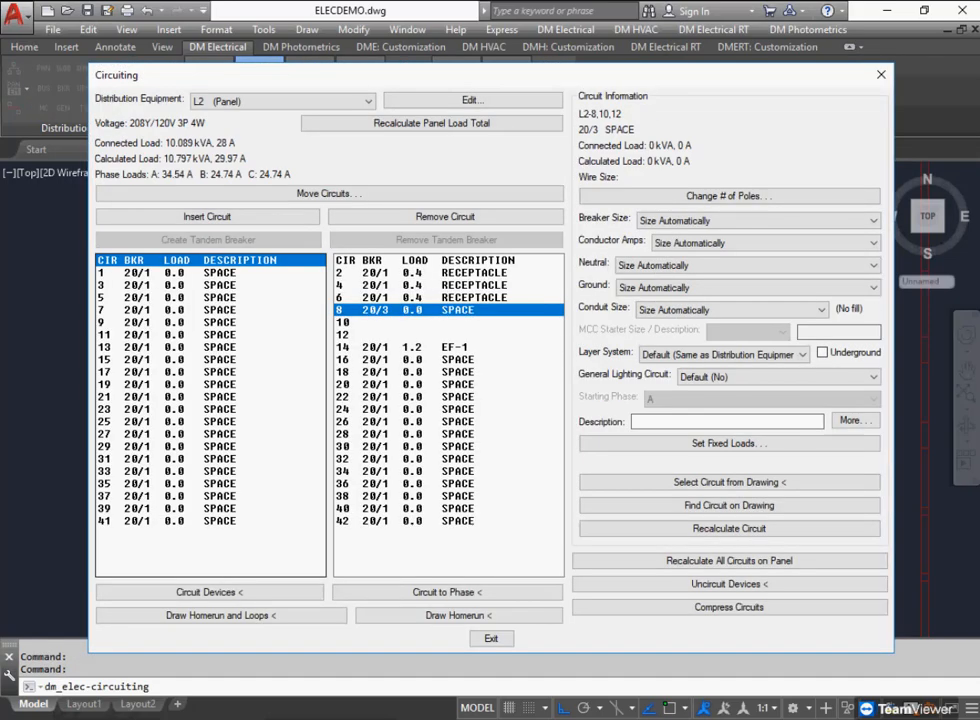
double_click(220, 273)
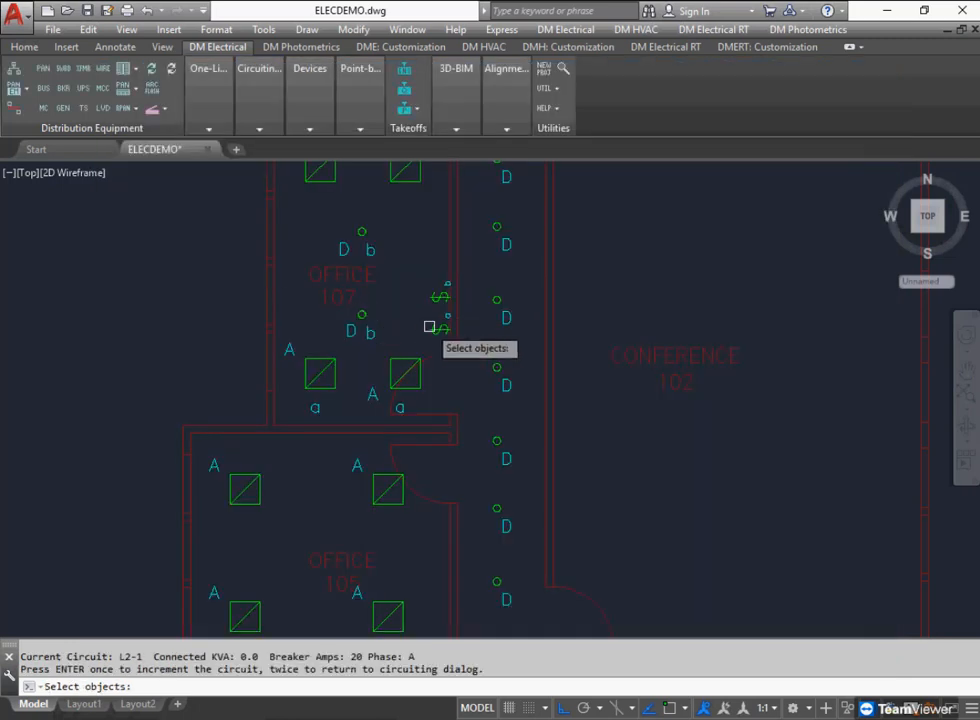
click(430, 327)
key(Return)
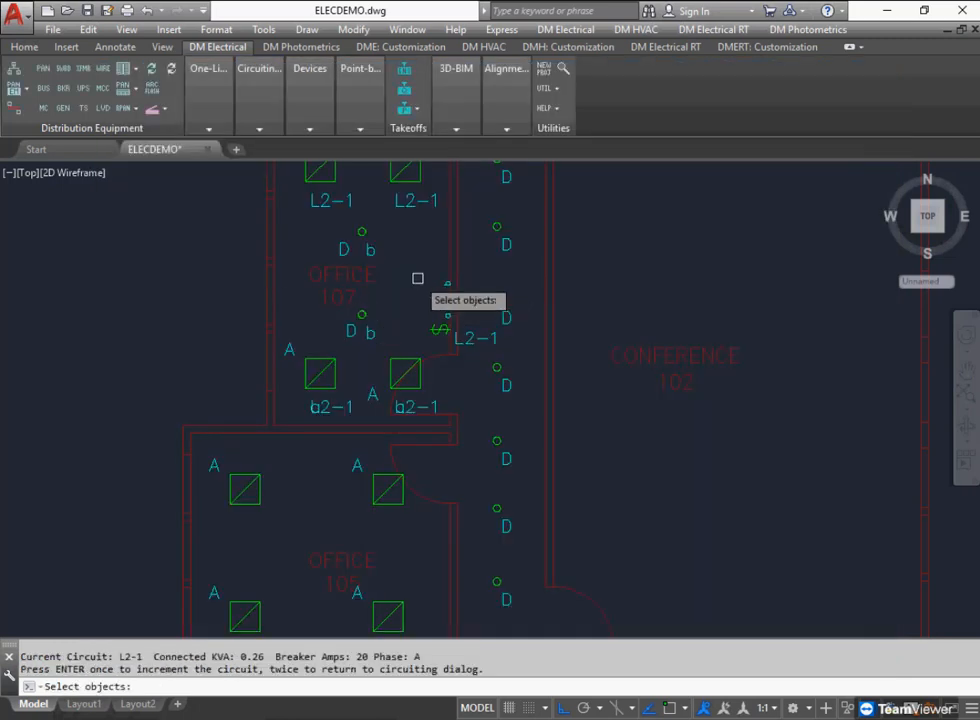
- Add office 107's switch b and its type D fixtures to circuit L2-1 and finish circuiting
click(441, 297)
key(Return)
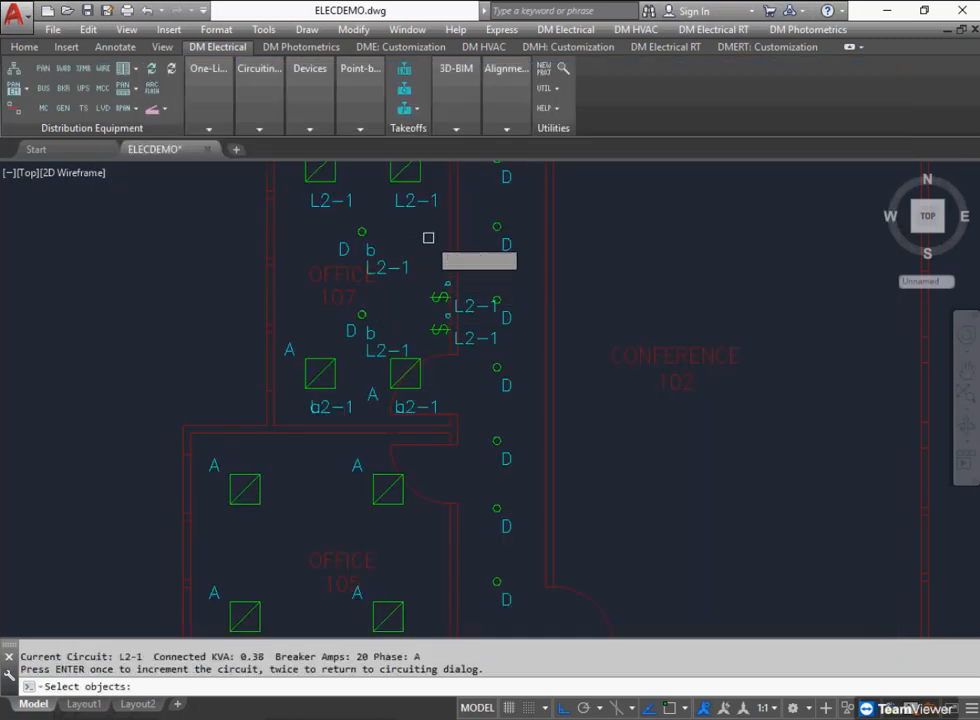
key(Return)
key(Return)
click(491, 638)
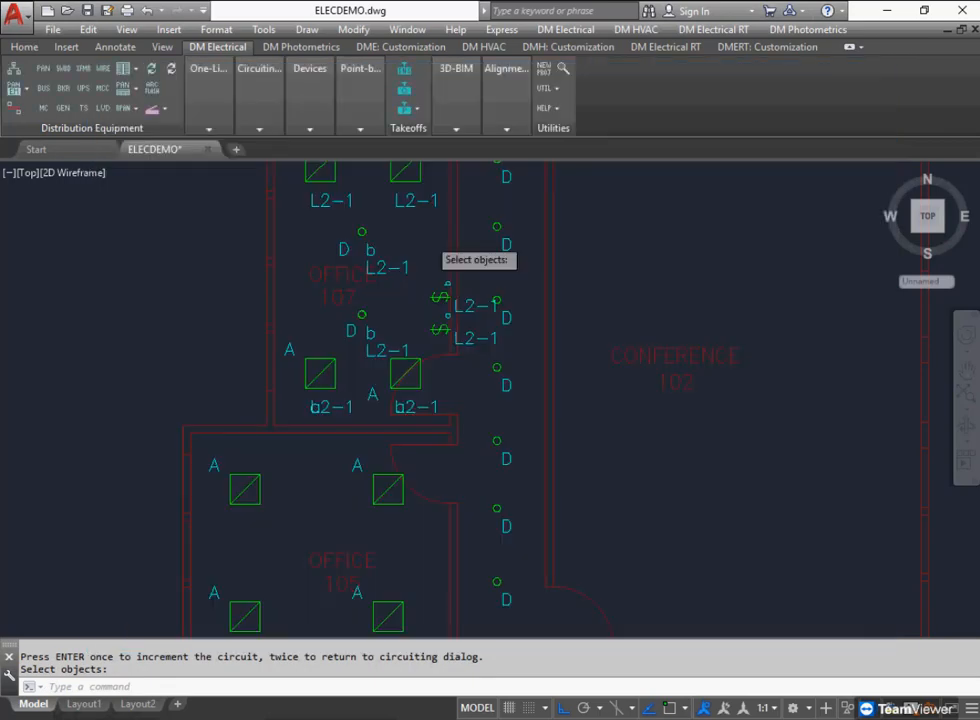
- Draw the homerun and loops for circuit L2-1 from office 107's lower-left type A fixture, ending the homerun outside the left wall
mouse_move(259, 108)
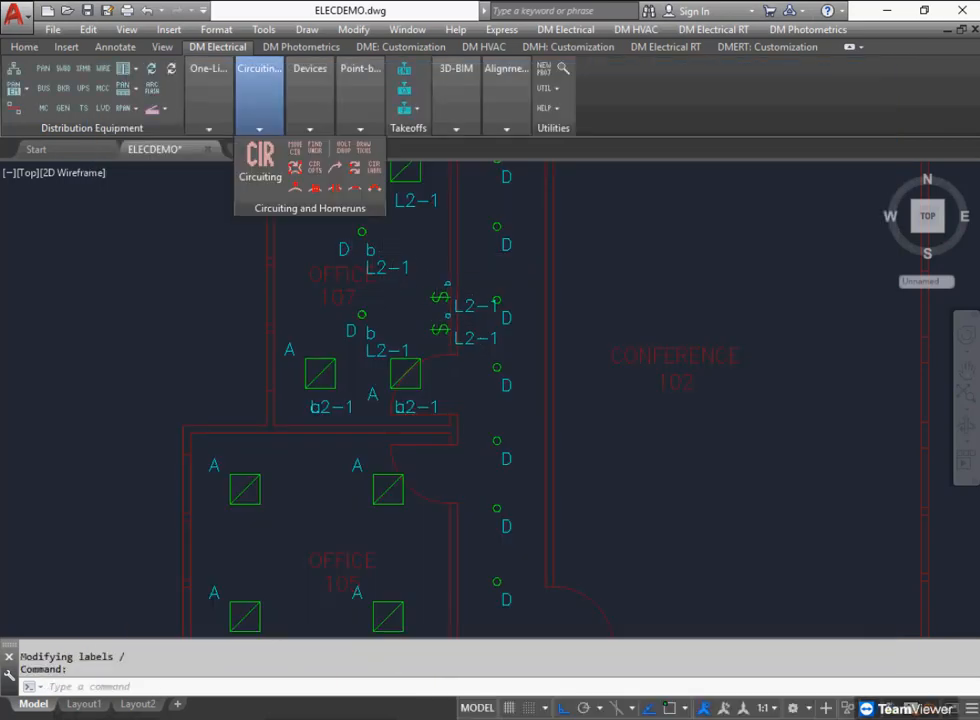
click(295, 168)
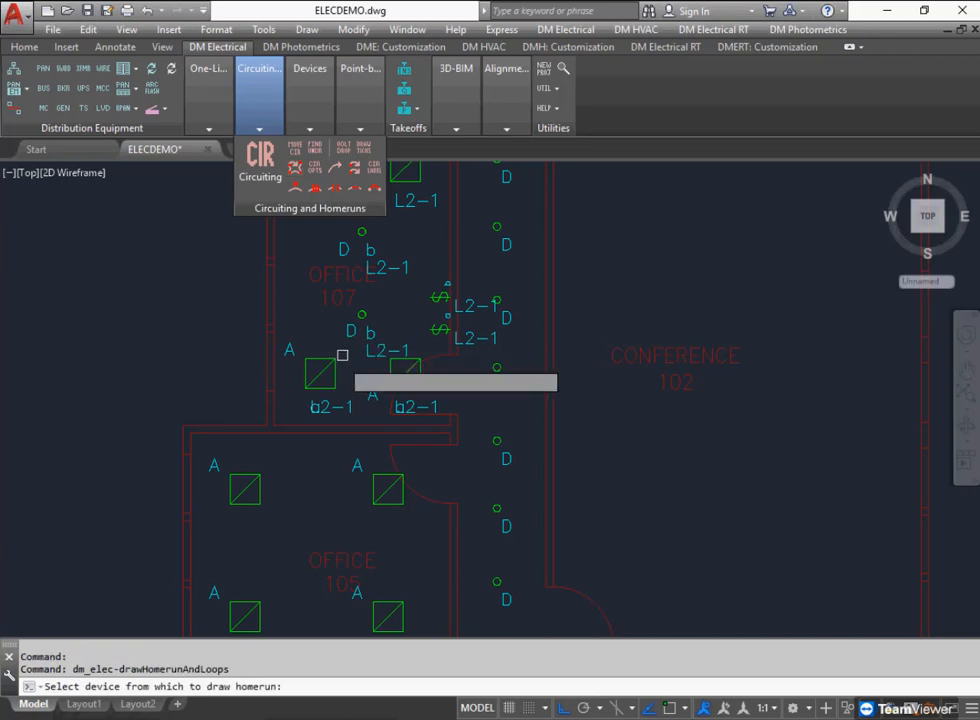
click(318, 374)
key(Return)
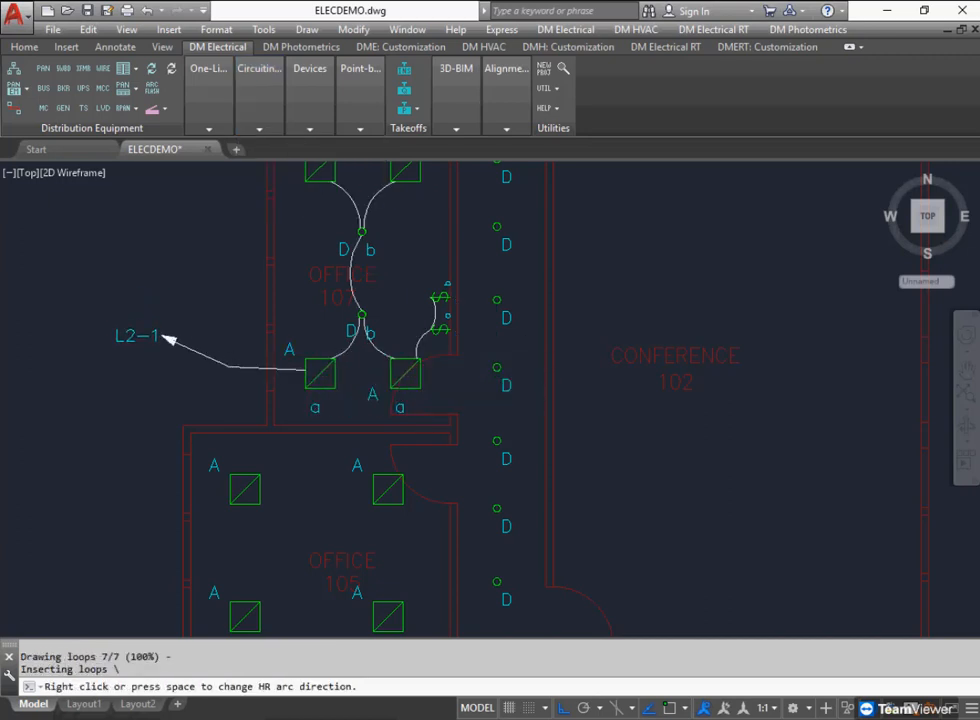
click(155, 335)
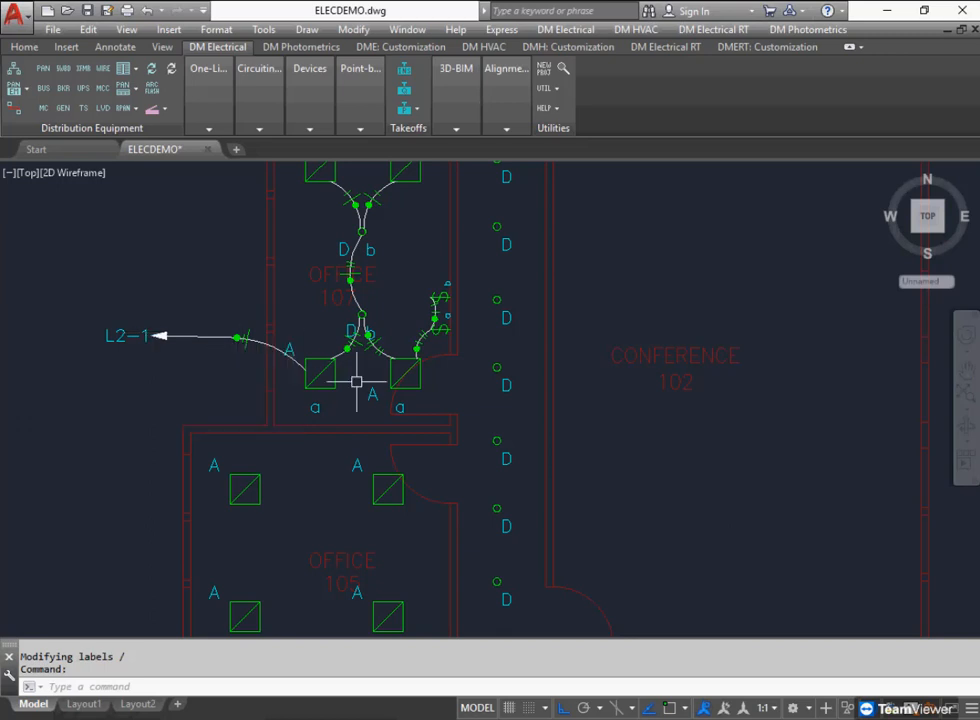
- Erase the wiring loop between switches a and b in office 107
scroll(398, 332, up, 4)
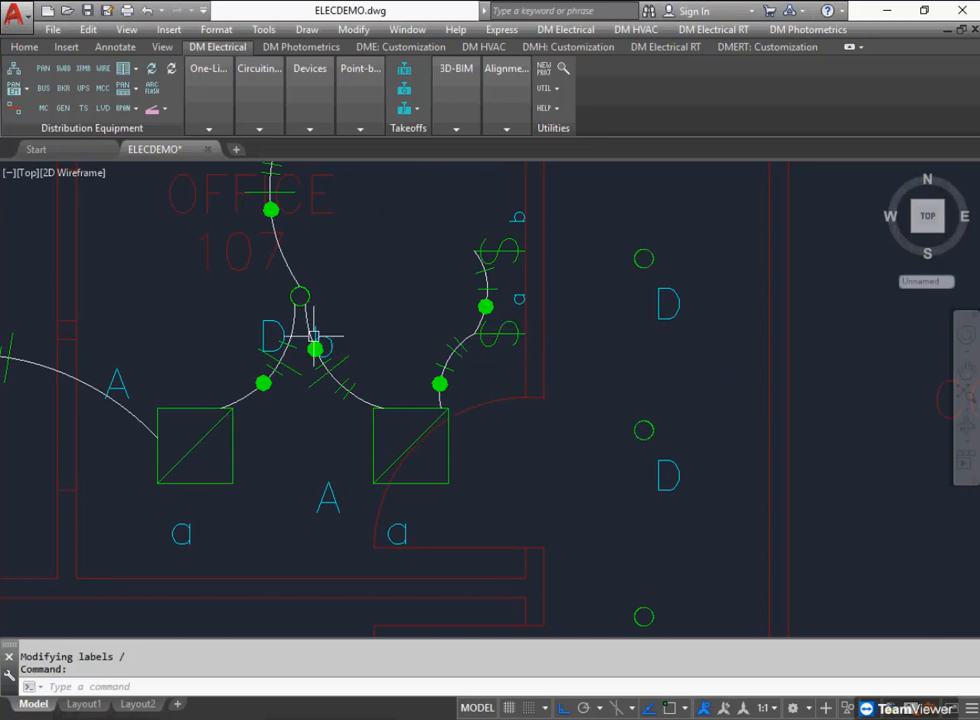
middle_drag(424, 300, 422, 385)
click(499, 339)
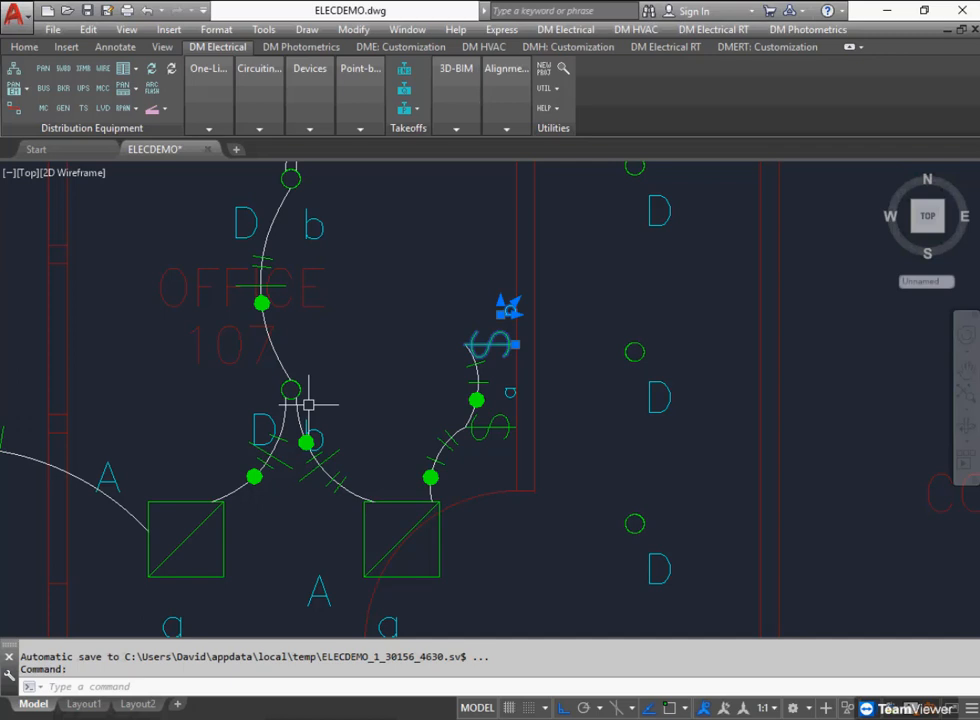
key(Escape)
scroll(440, 387, up, 2)
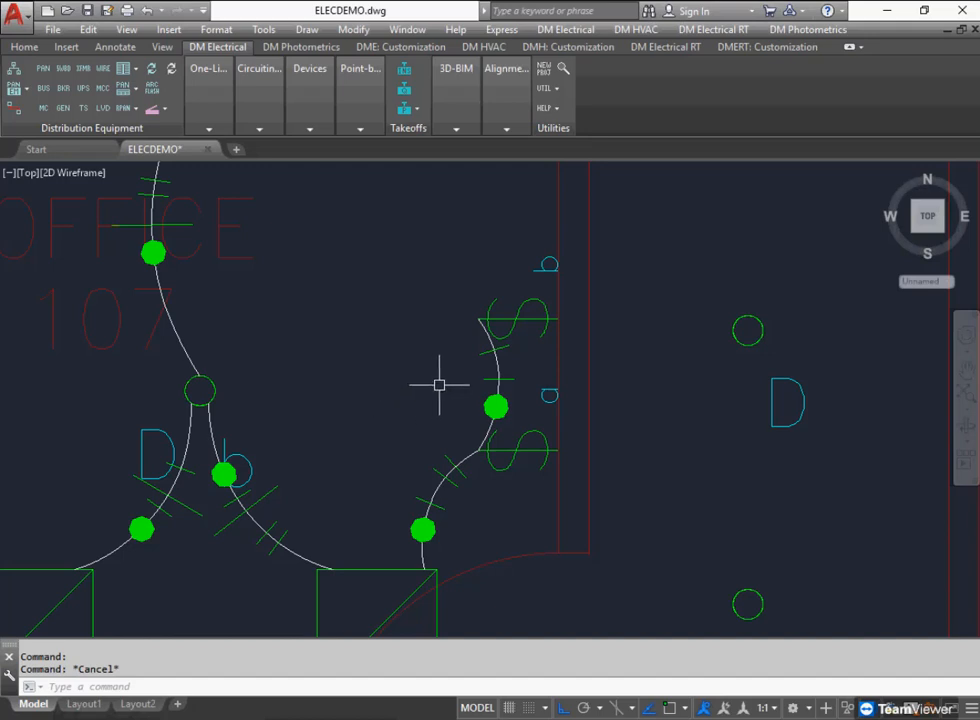
text(e)
key(Return)
click(493, 360)
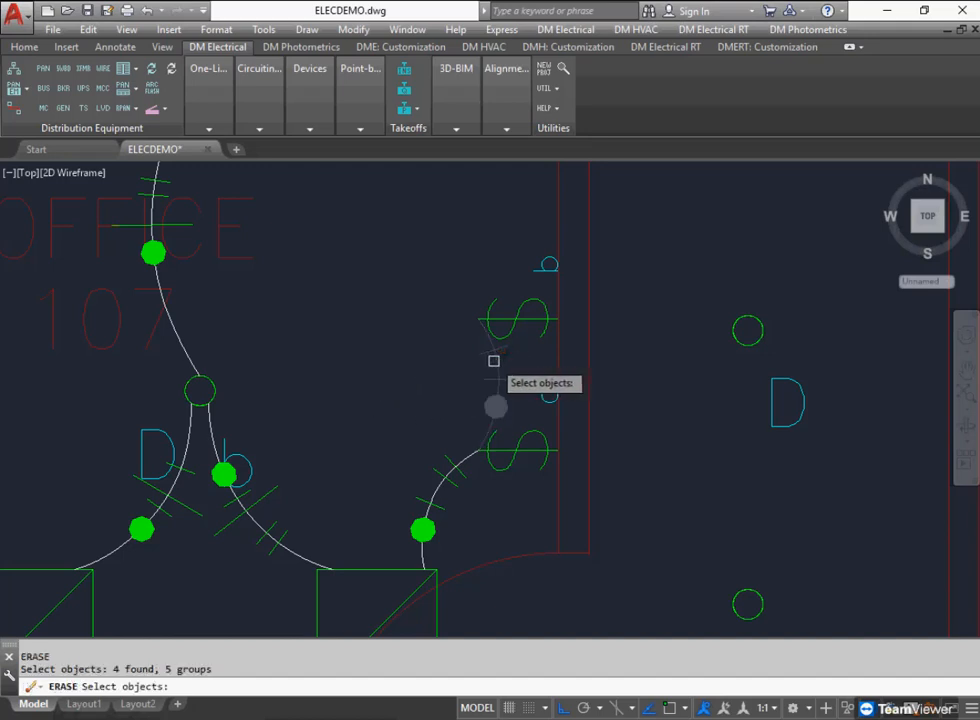
key(Return)
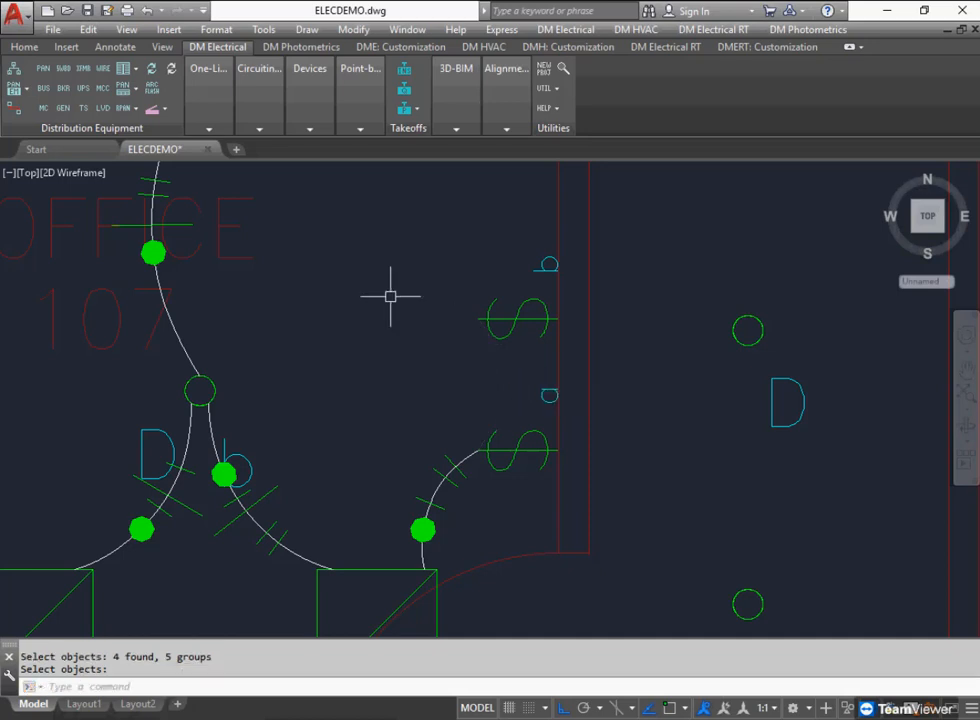
- Manually loop the lower type D fixture in office 107 to switch b
click(259, 90)
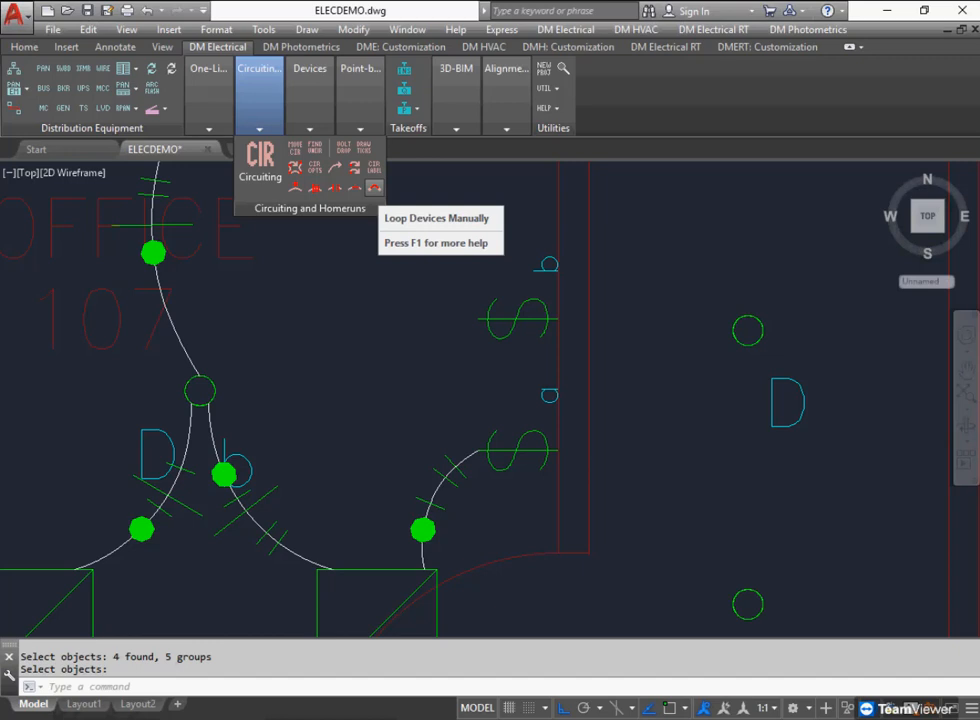
click(374, 187)
click(200, 390)
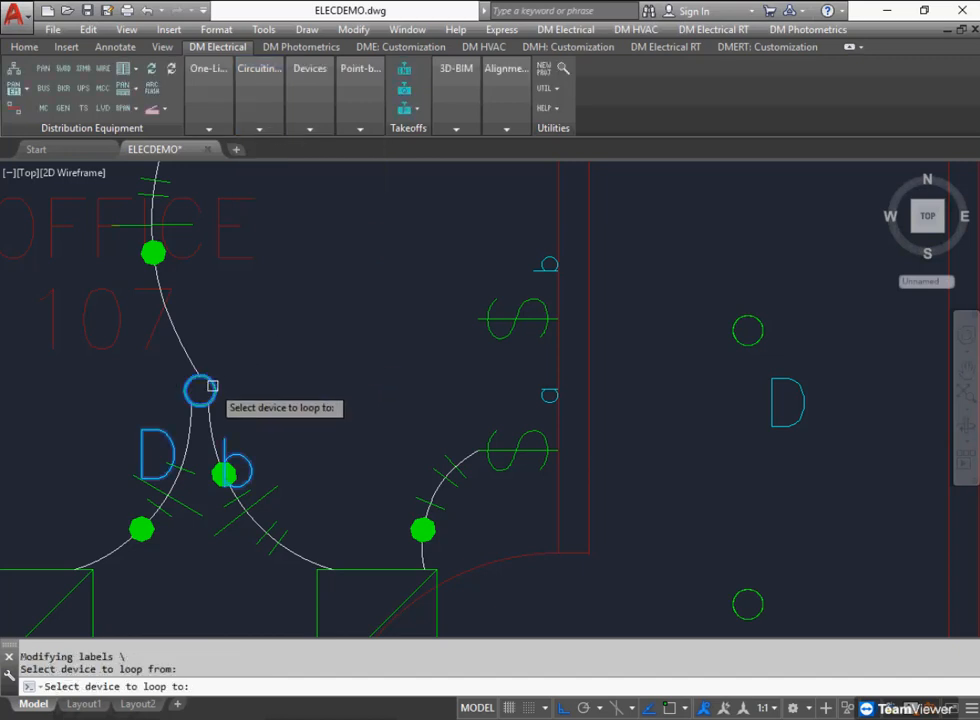
click(482, 318)
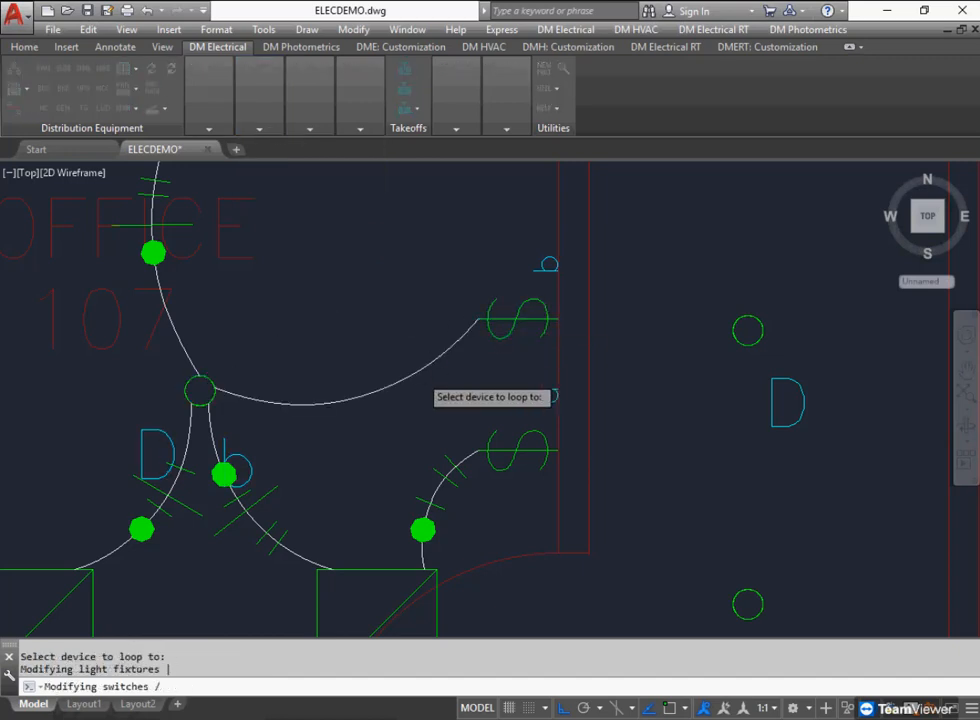
- Redraw the tick marks on office 107's lighting circuit, using the upper type D fixture as the device on the circuit
scroll(419, 340, down, 2)
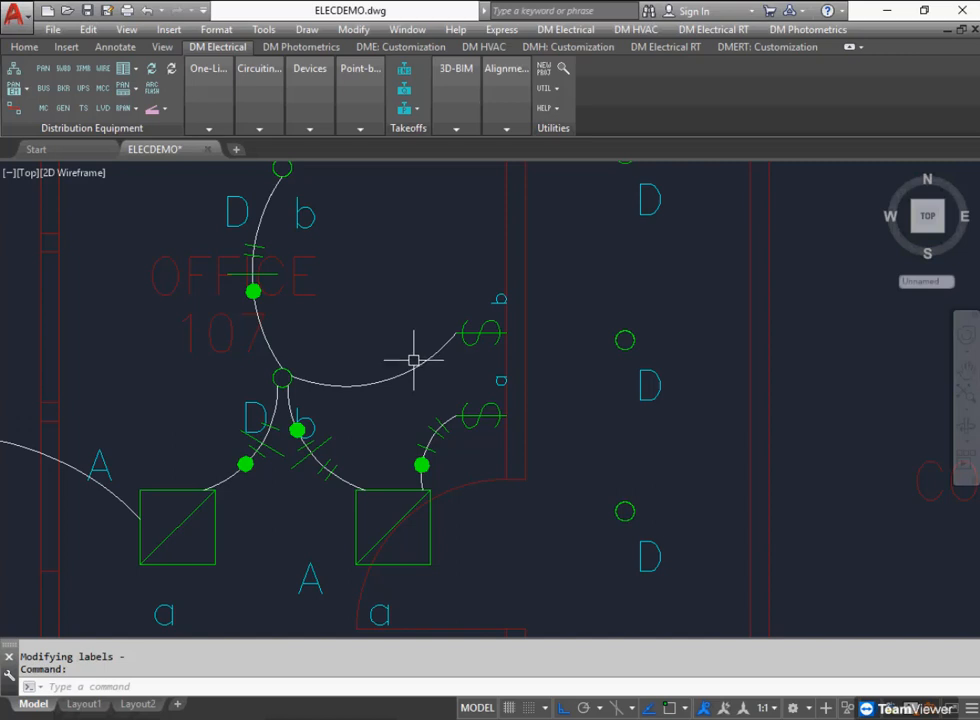
scroll(413, 360, down, 2)
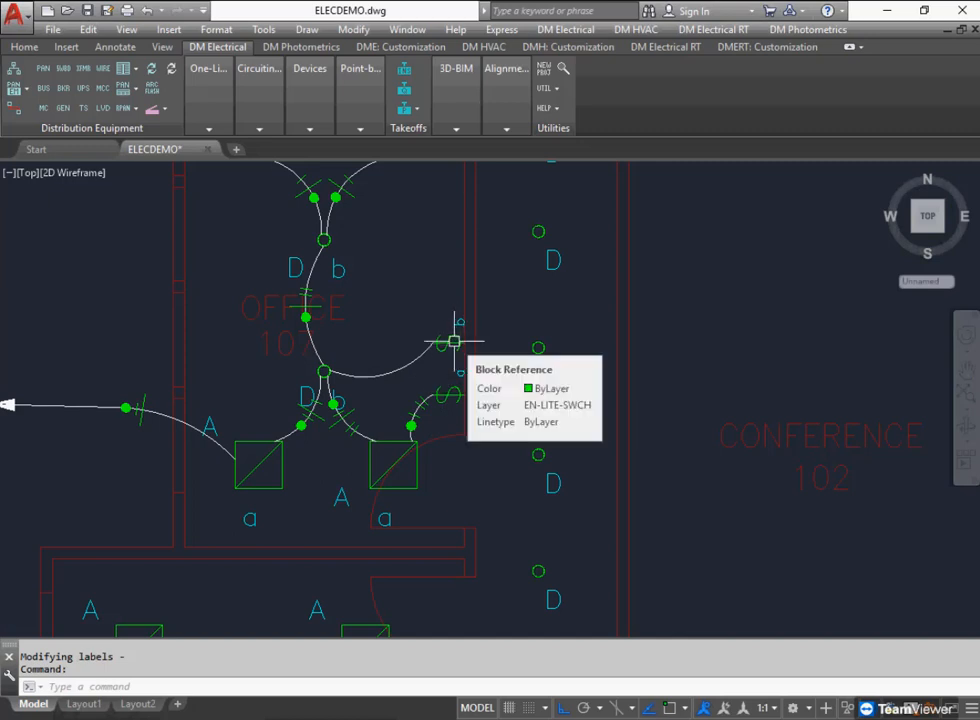
click(259, 90)
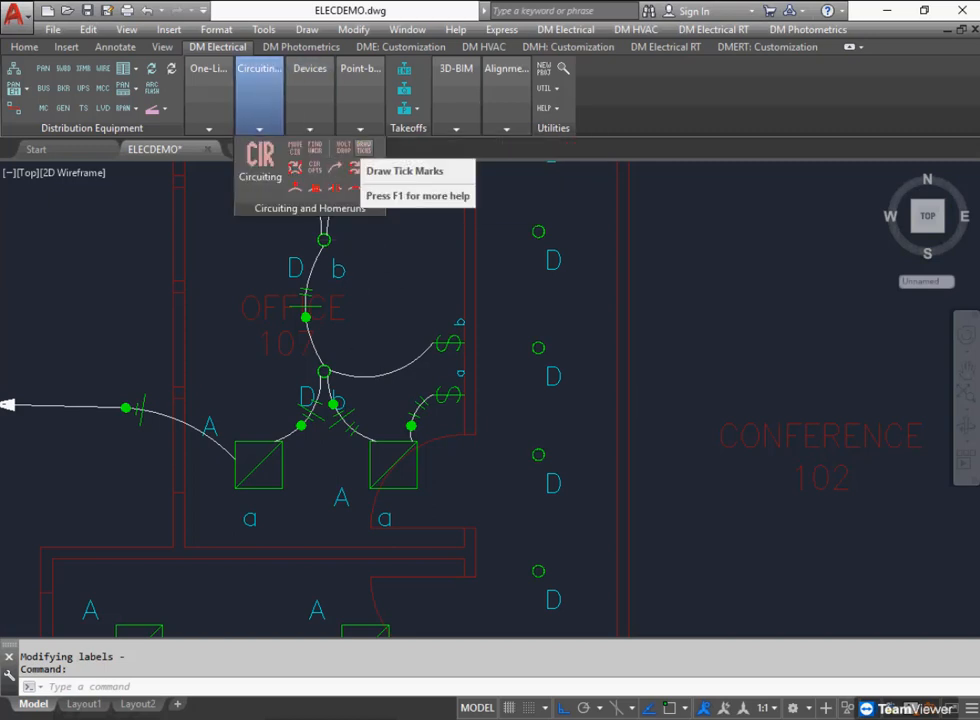
click(362, 150)
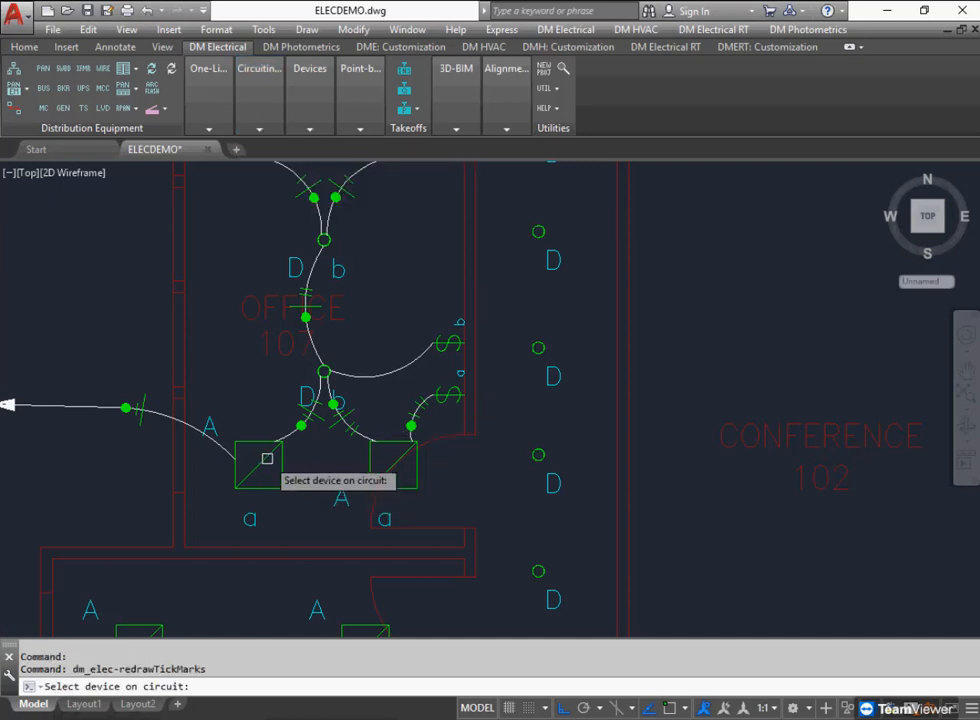
click(325, 242)
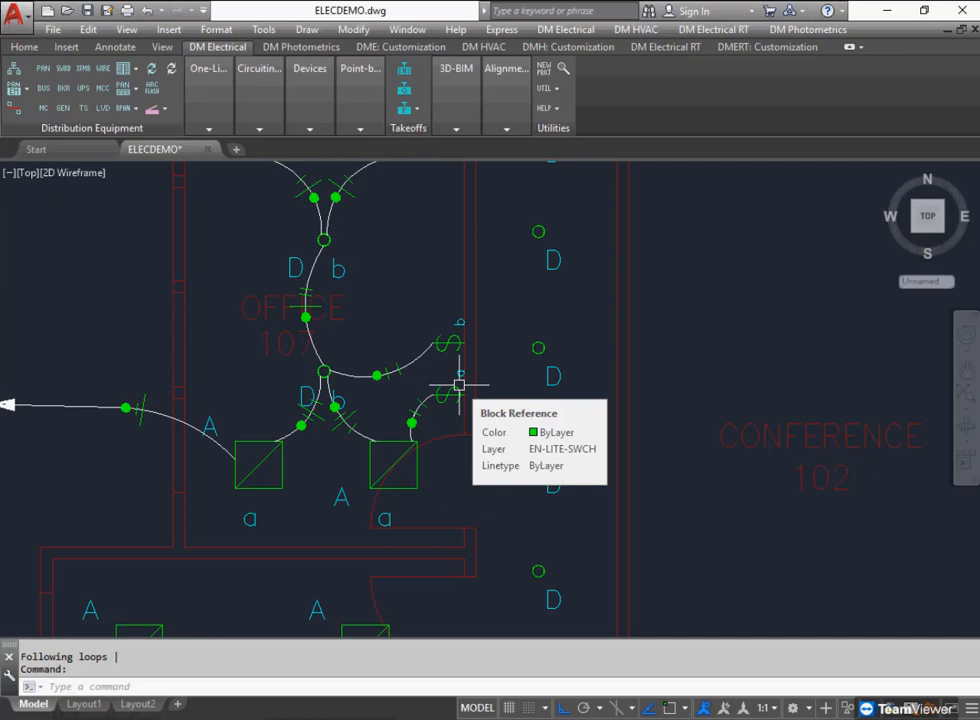
mouse_move(260, 106)
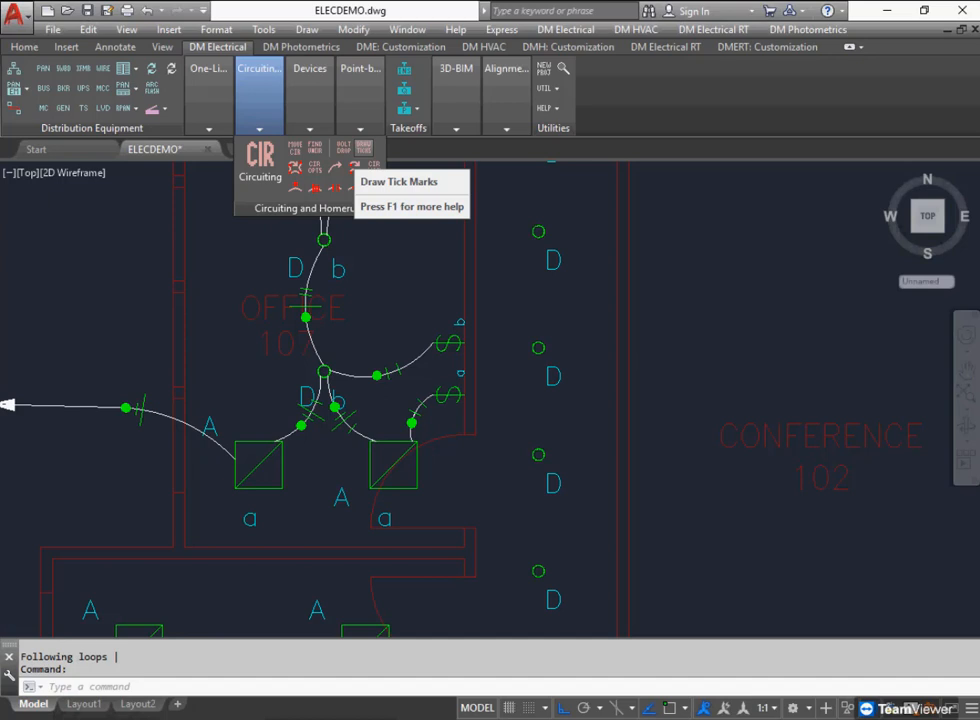
click(411, 236)
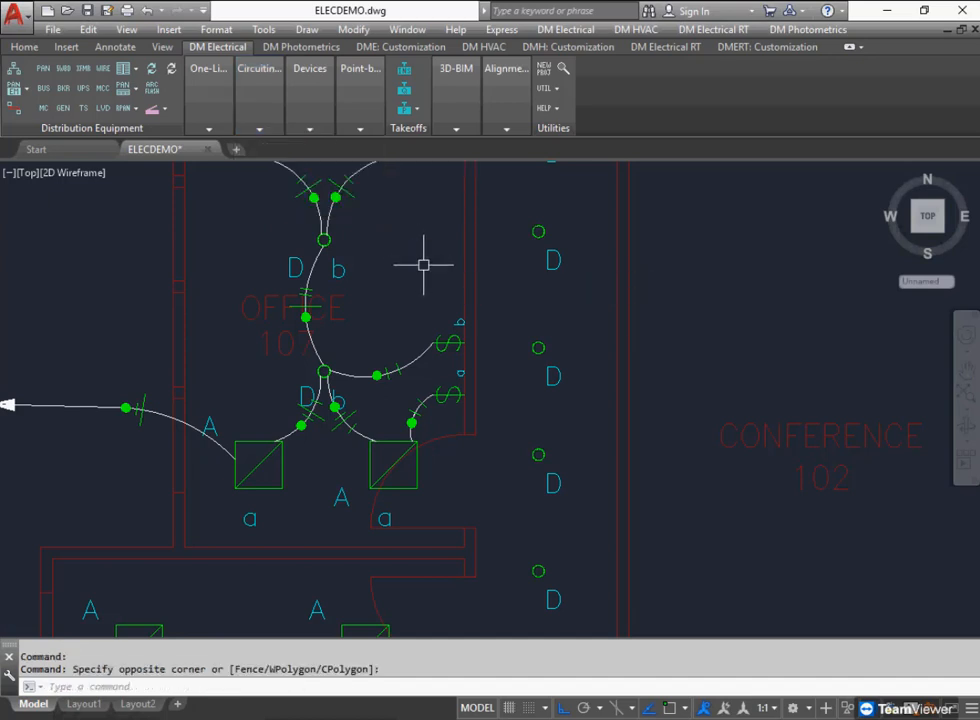